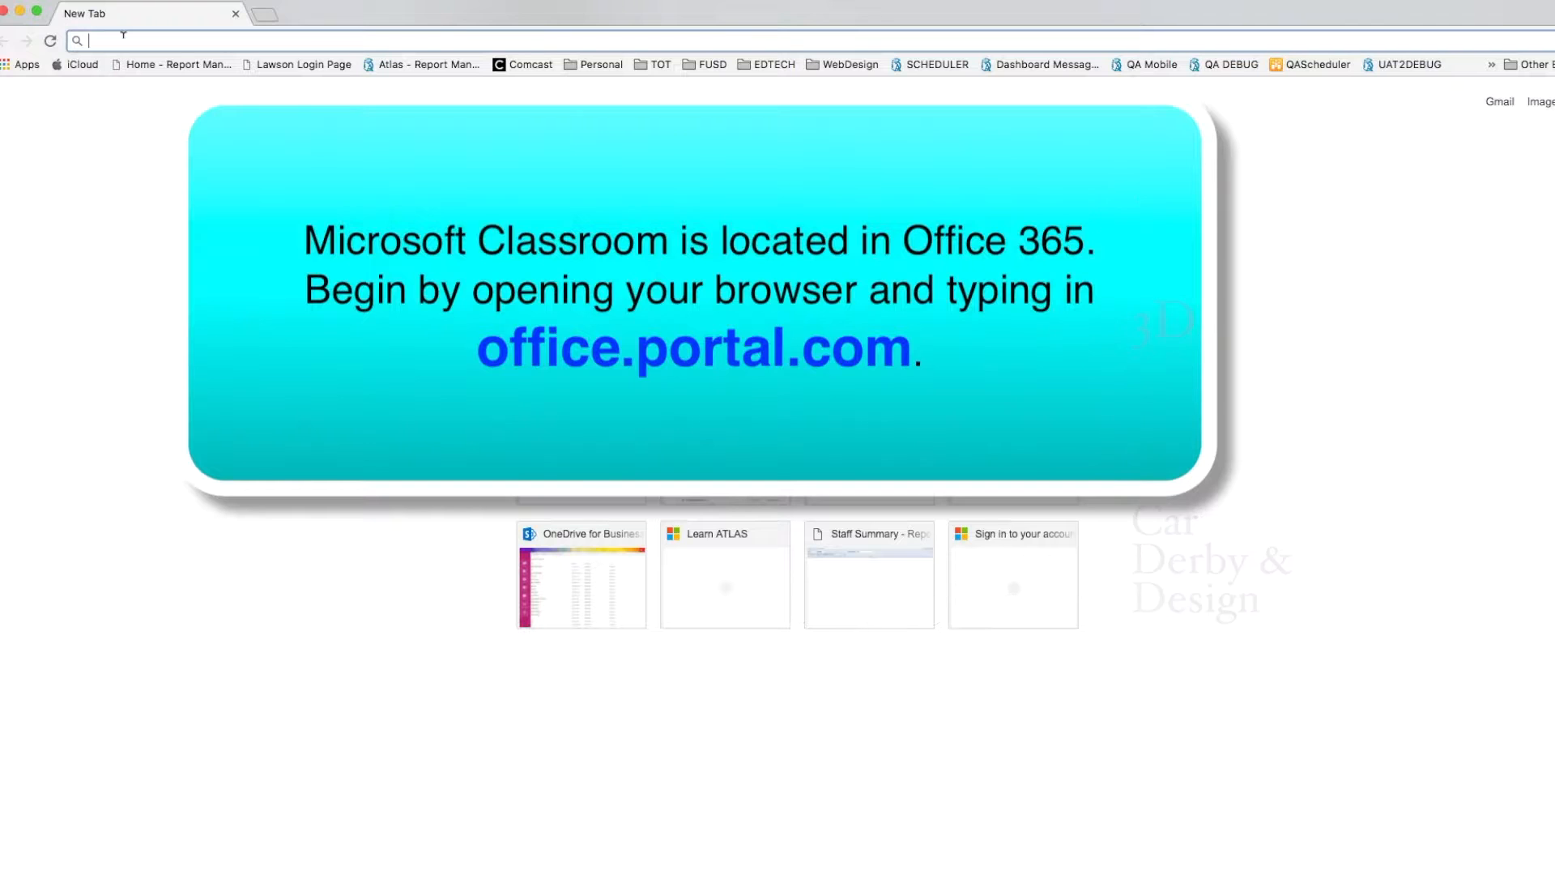
- Navigate Chrome to portal.office.com to reach the Office 365 sign-in page
{"action": "type", "text": "port"}
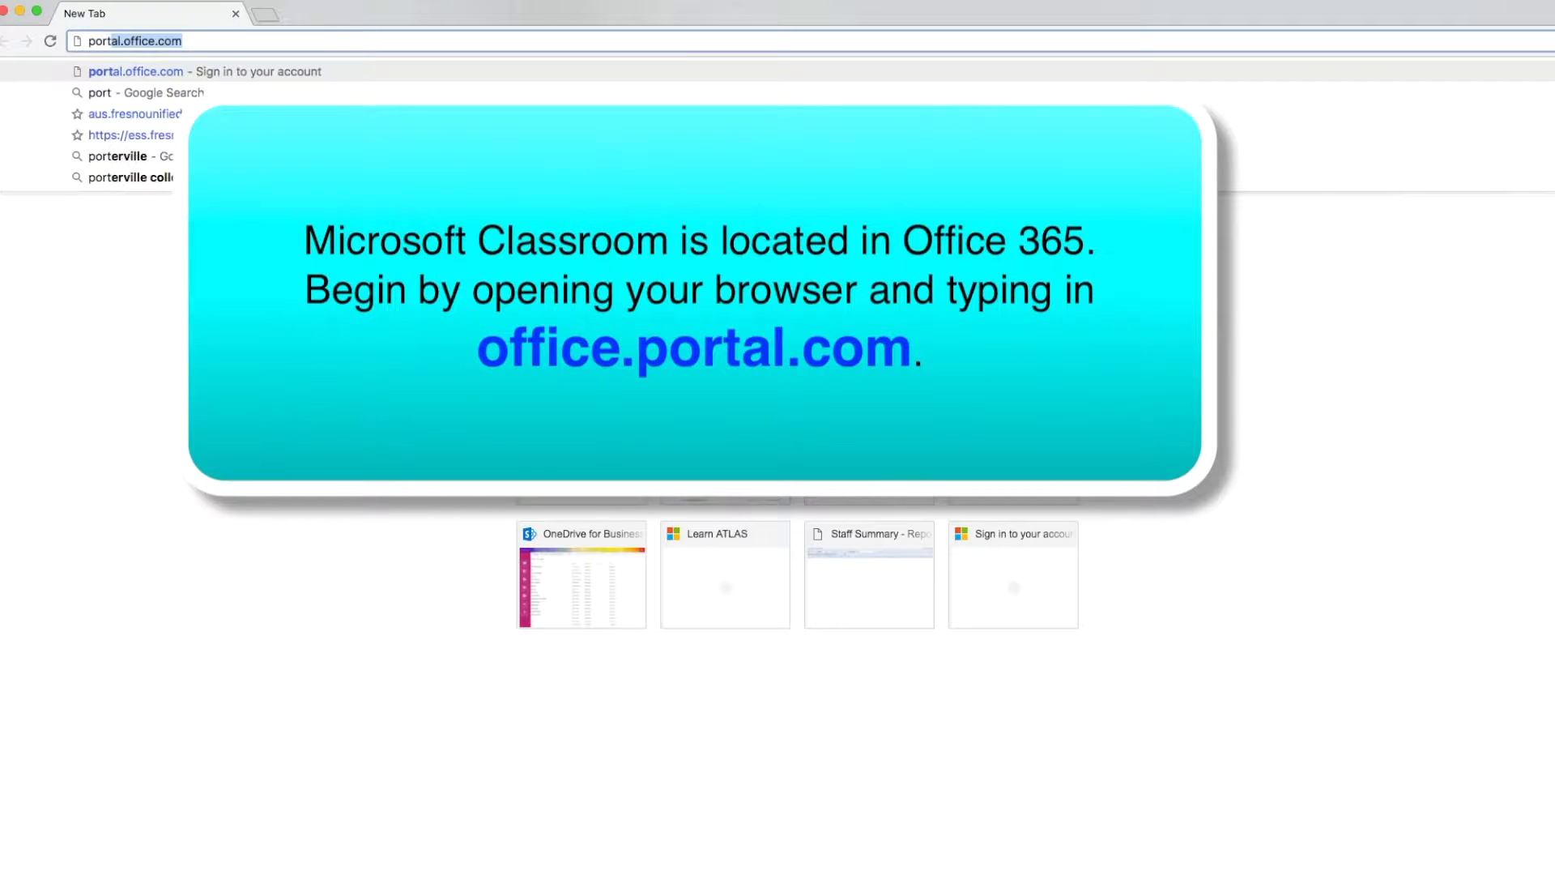
{"action": "type", "text": "al.o"}
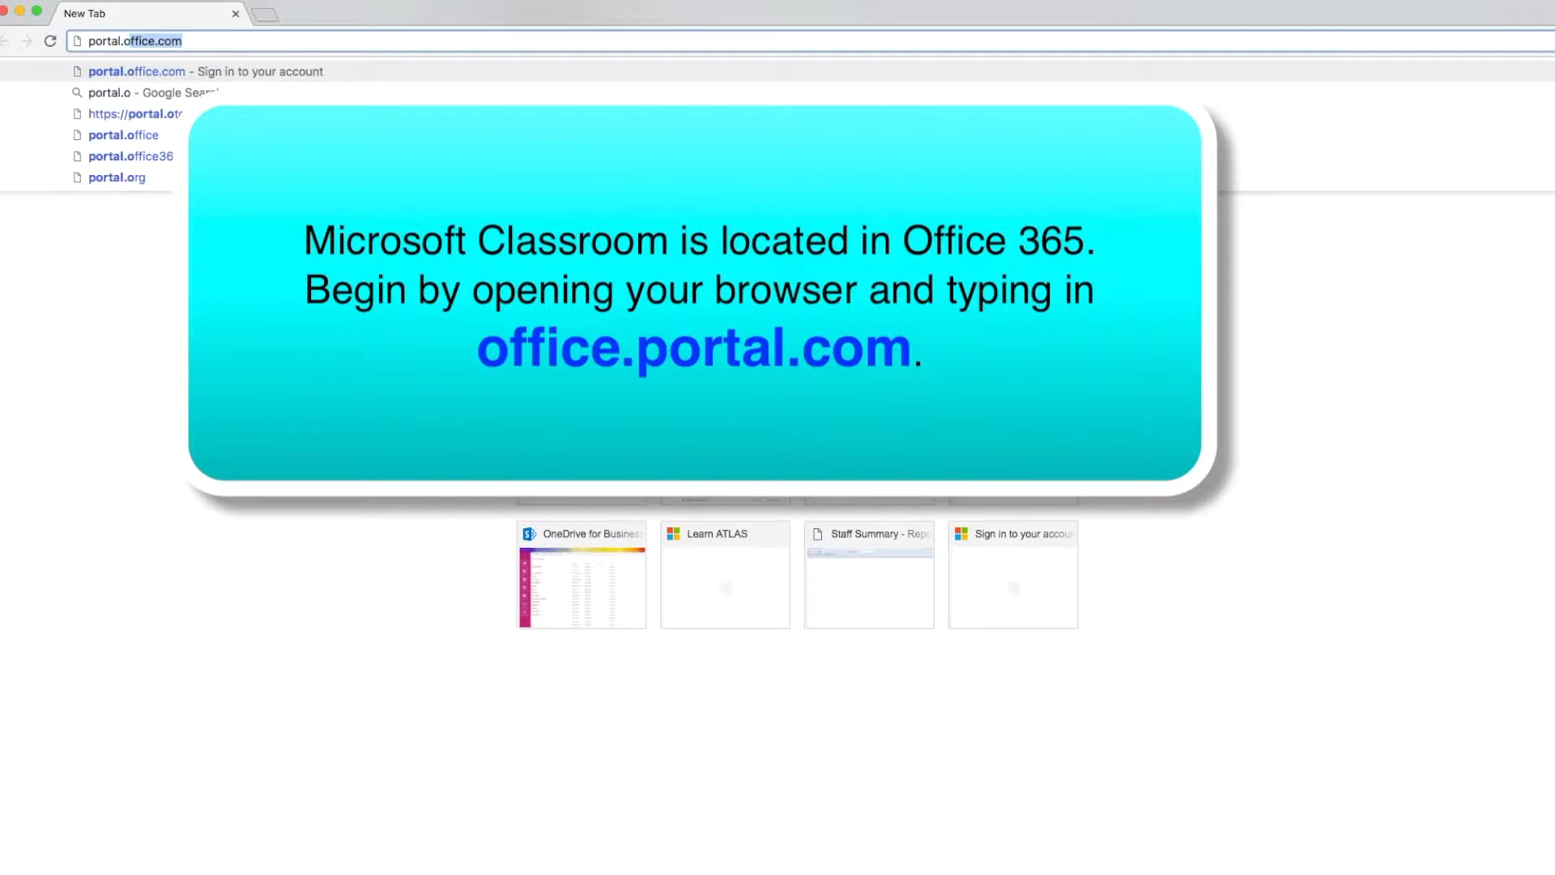
{"action": "type", "text": "ffice.com"}
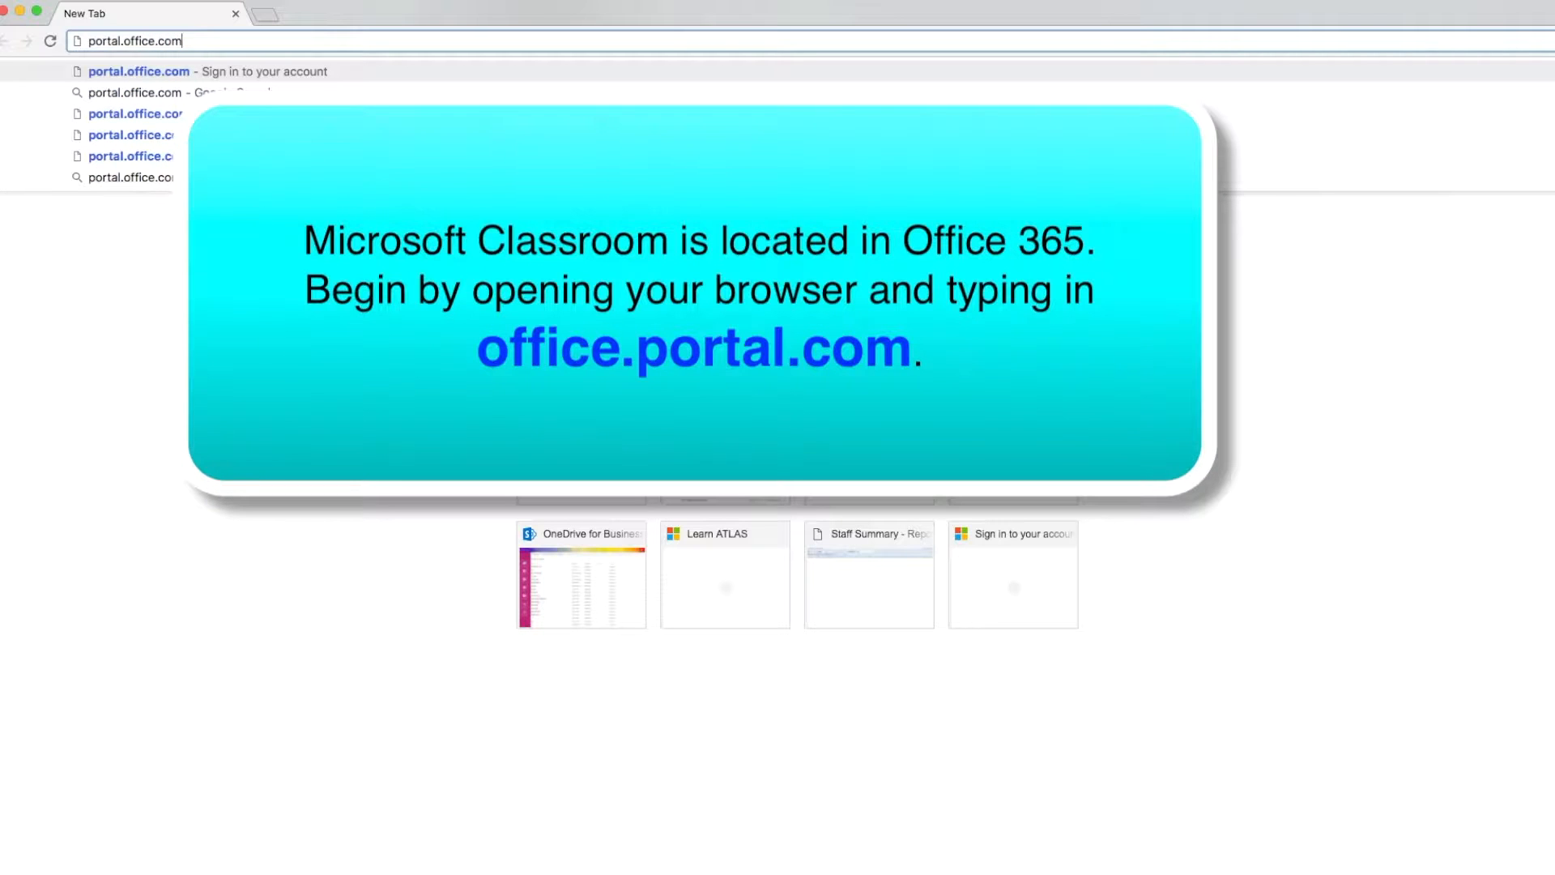
{"action": "key", "text": "Return"}
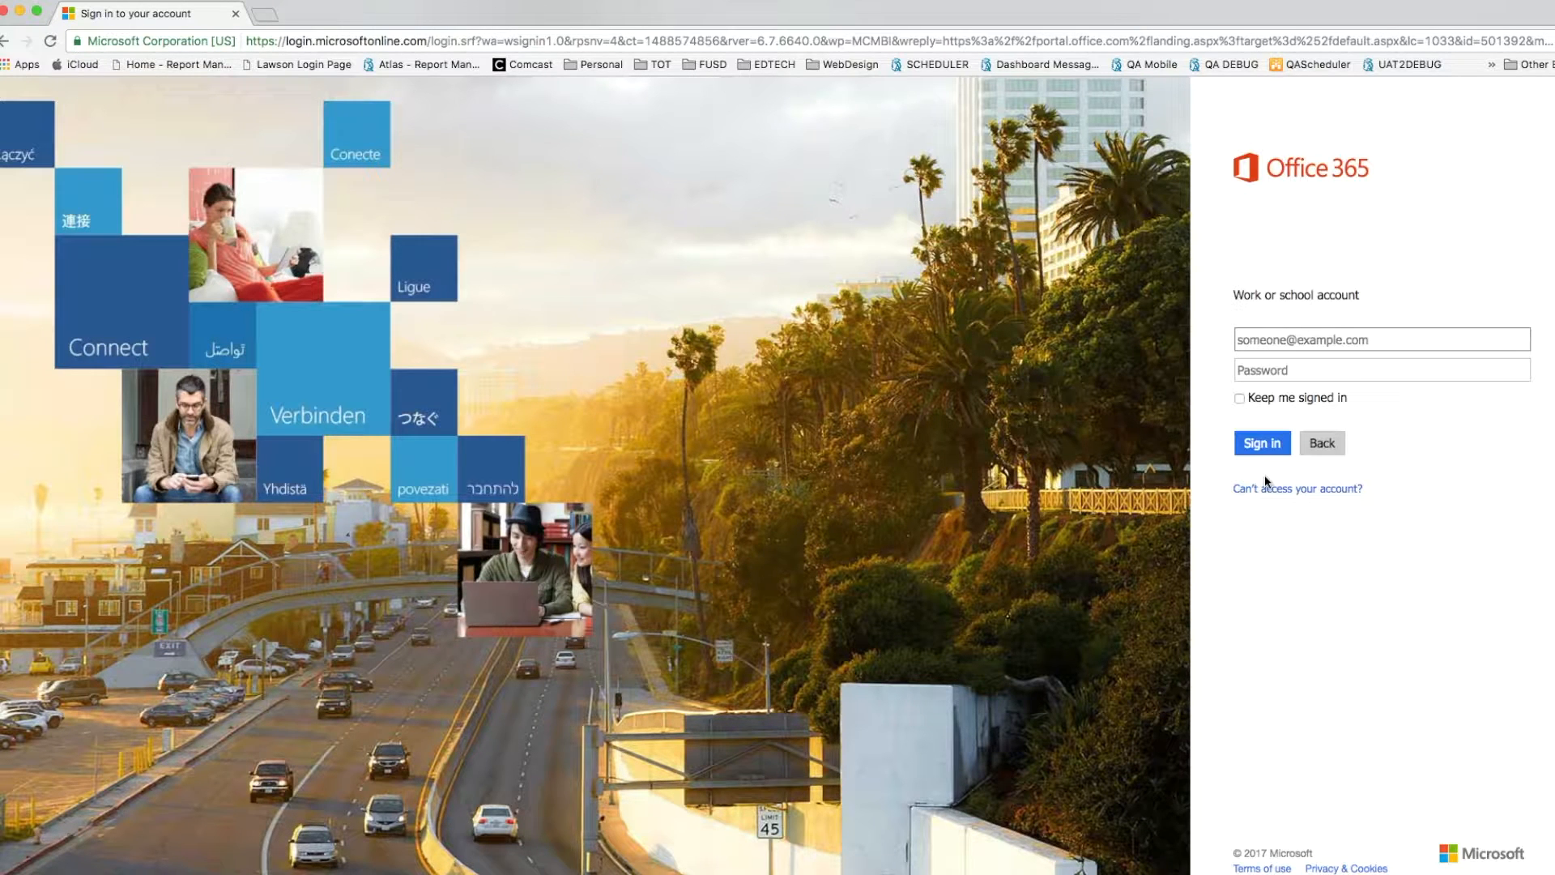
- Sign in to Office 365 with the judge's fresnounified.org school account and password
{"action": "key", "text": "Return"}
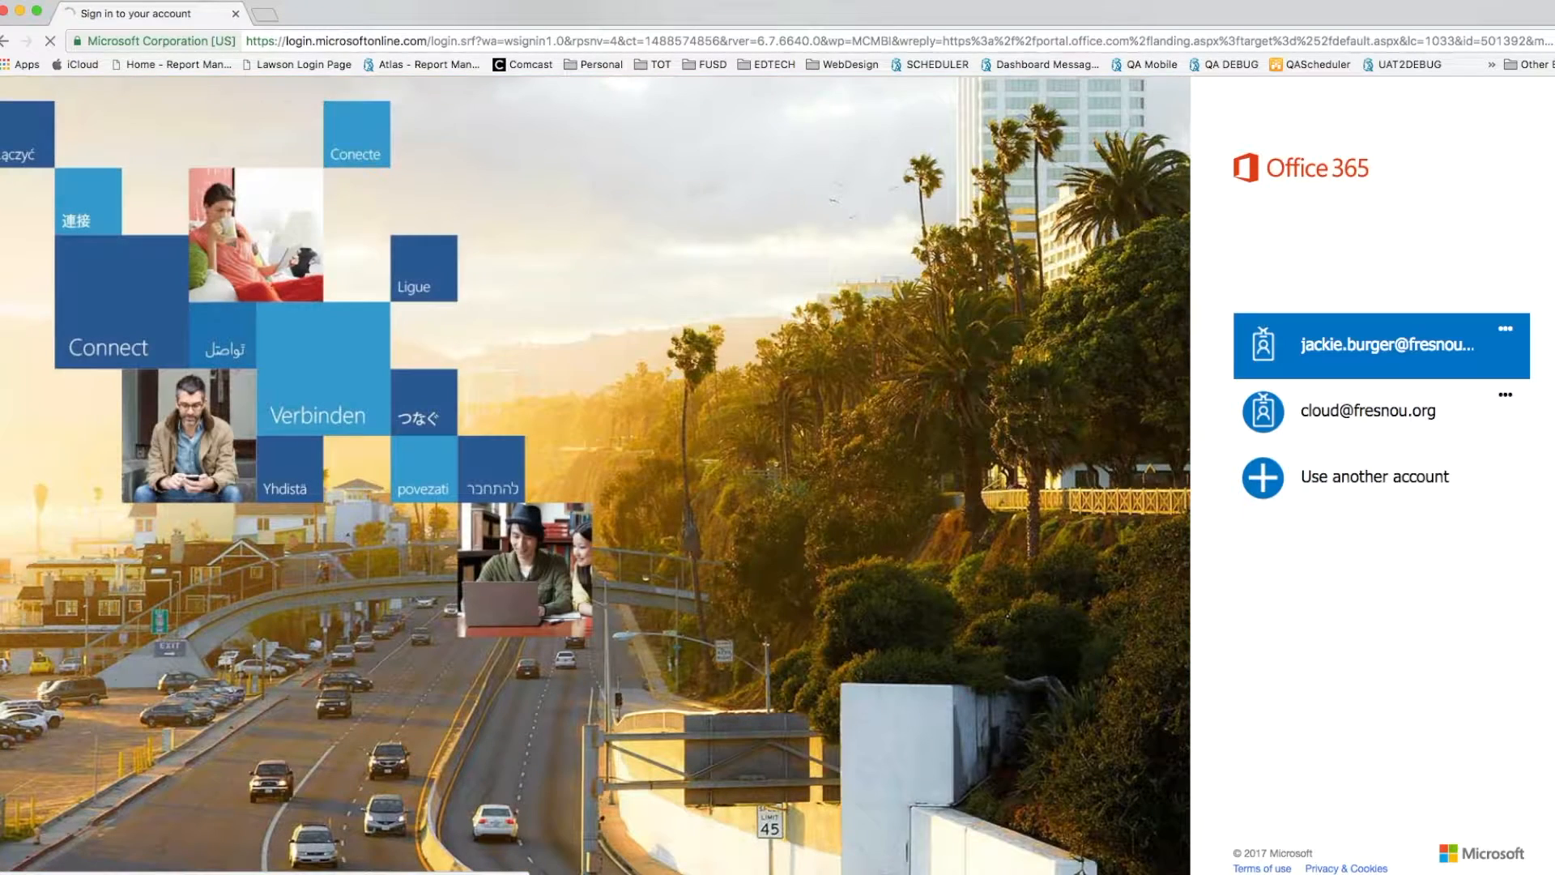
{"action": "left_click", "coordinate": [1263, 485]}
{"action": "type", "text": "@"}
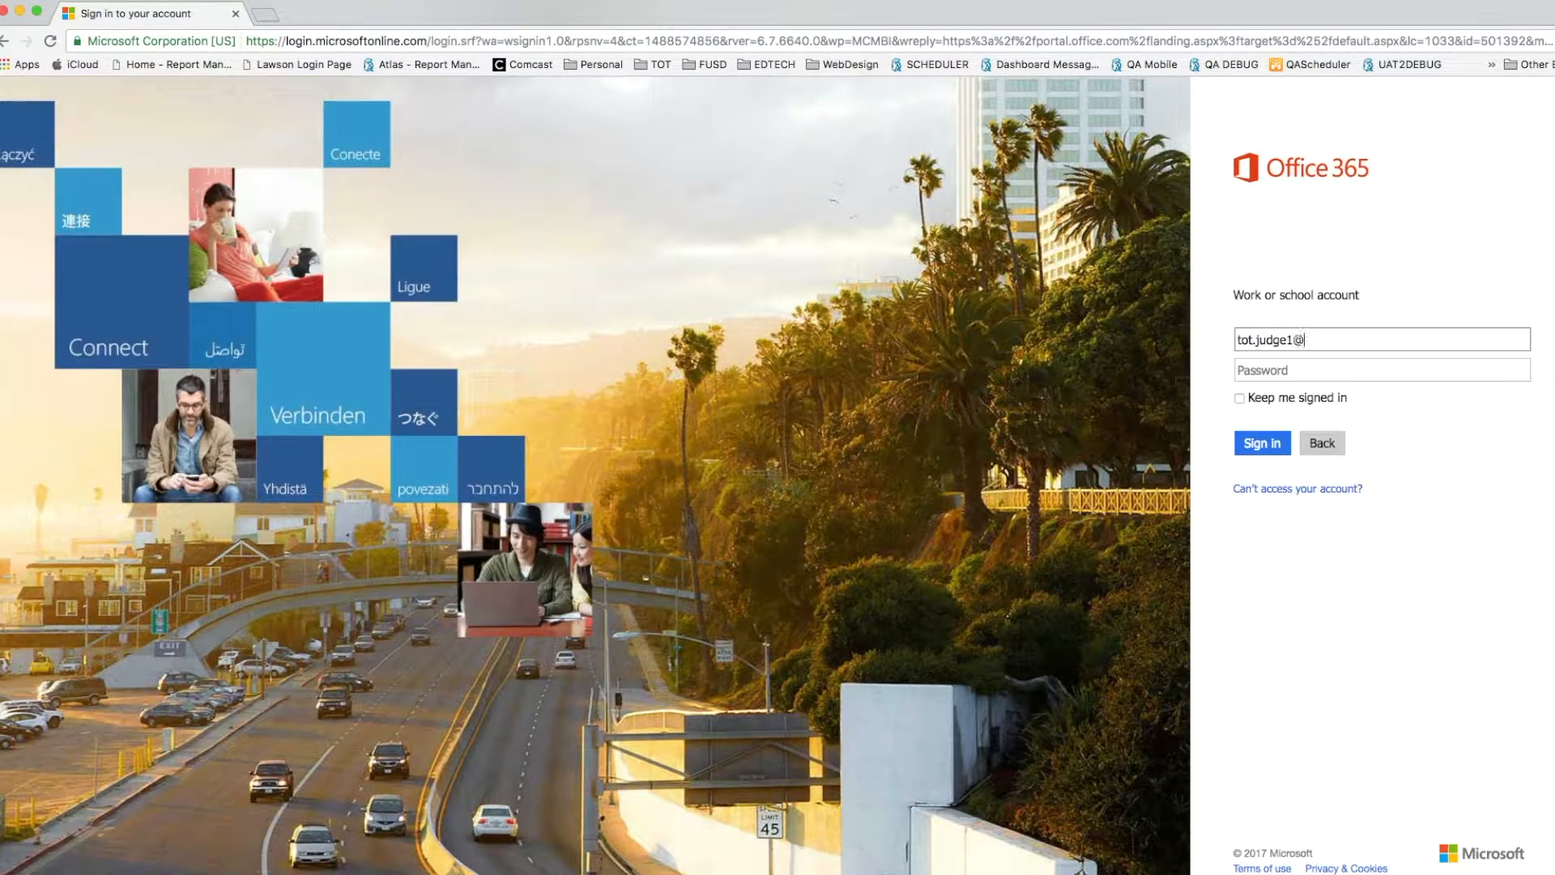
{"action": "type", "text": "fresnounified.org"}
{"action": "key", "text": "Tab"}
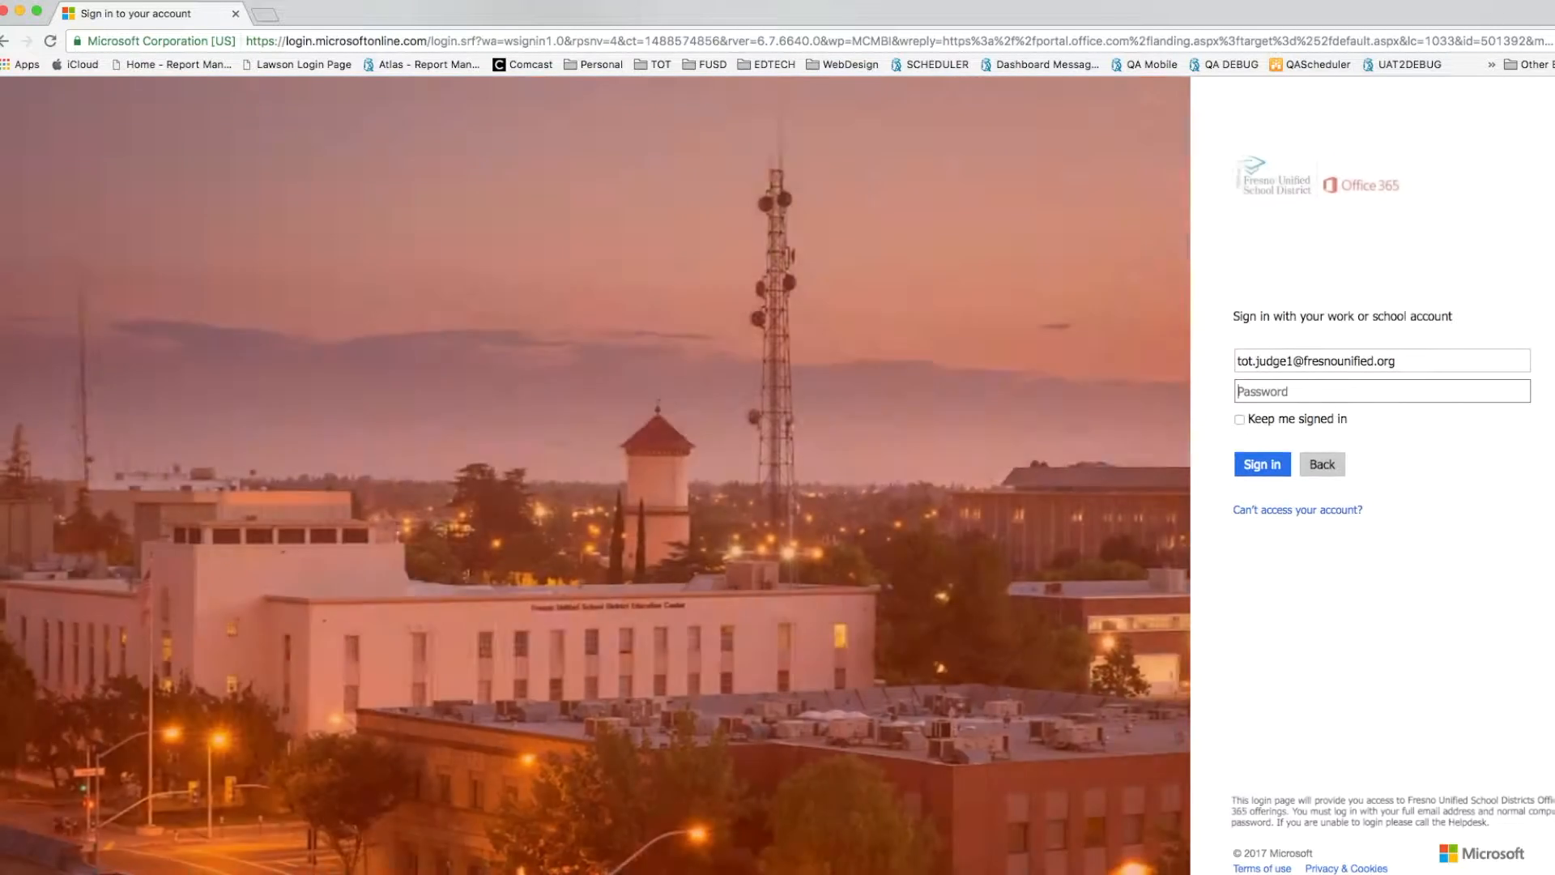
{"action": "type", "text": "••••••"}
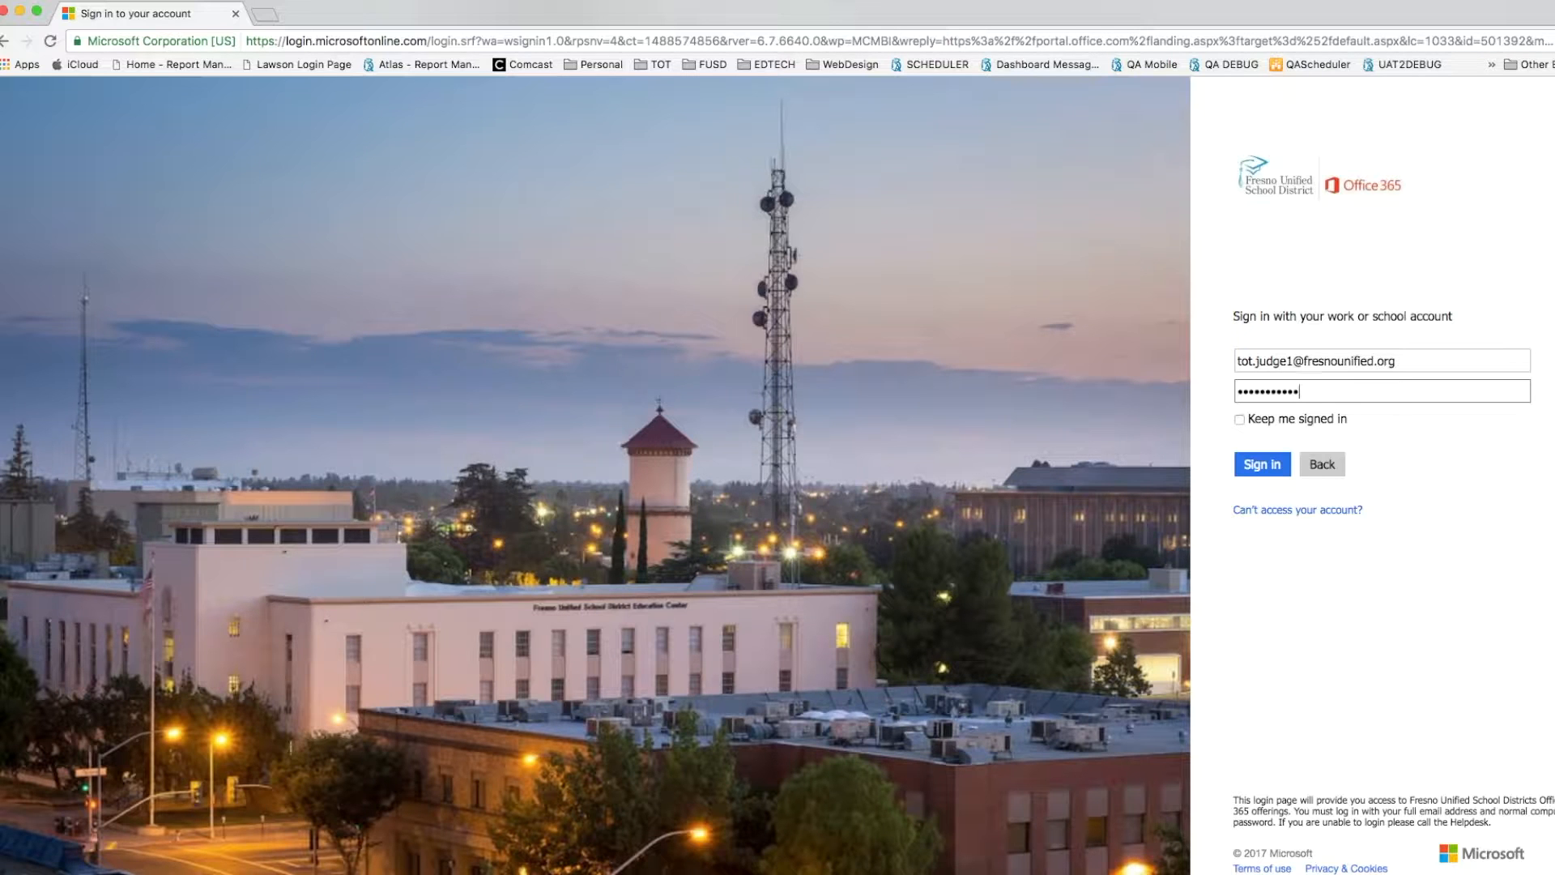
{"action": "type", "text": "•••••"}
{"action": "left_click", "coordinate": [1260, 465]}
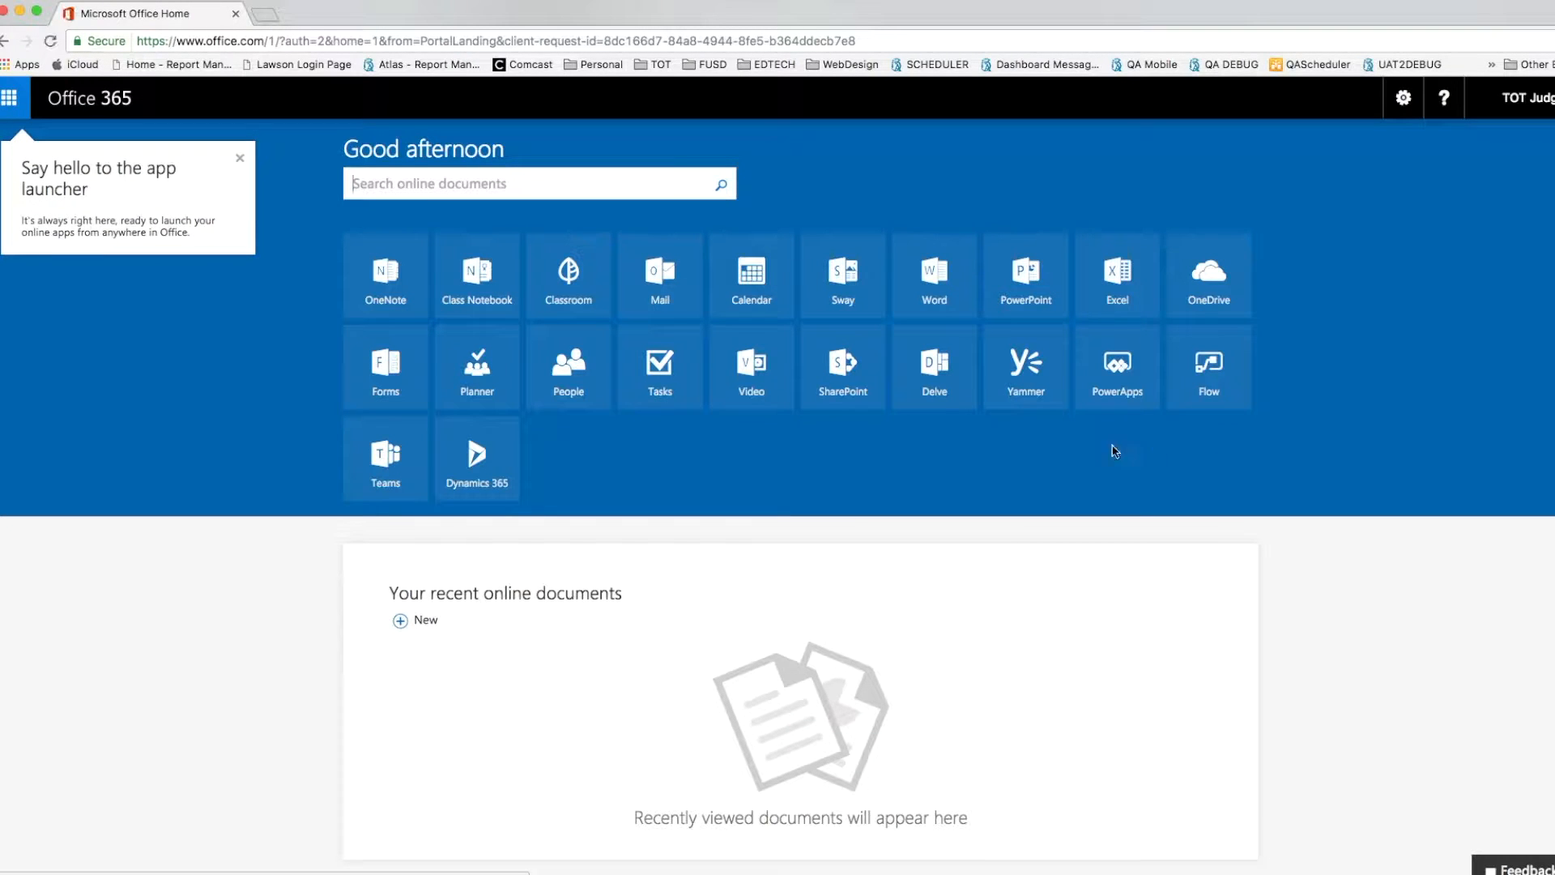
- Launch Classroom from its Office 365 tile in a new tab, showing the 3D Derby class
{"action": "left_click", "coordinate": [574, 300]}
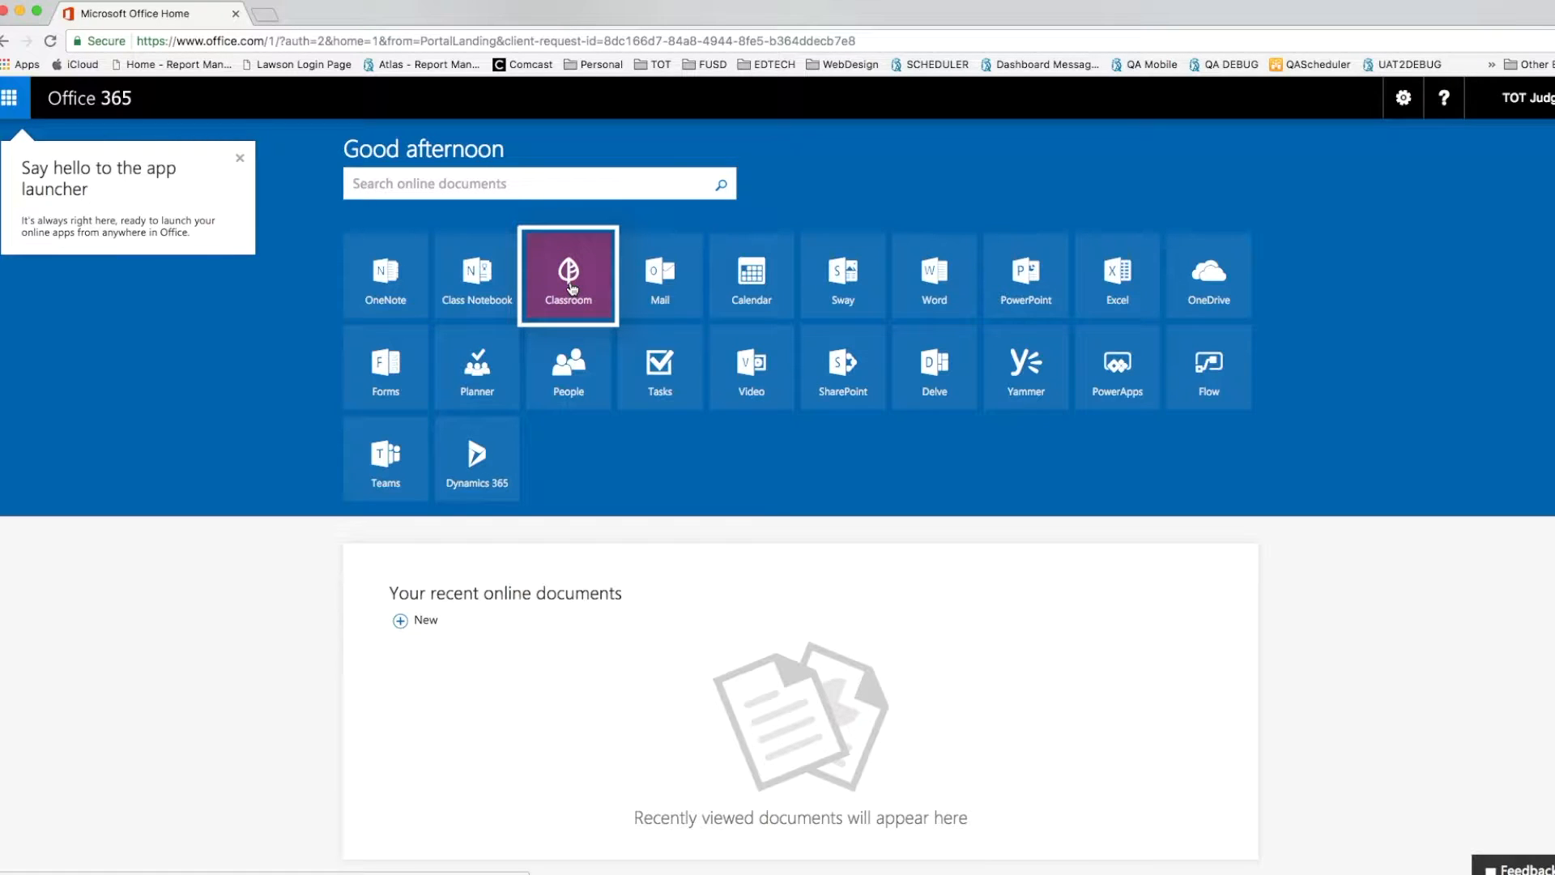
{"action": "left_click", "coordinate": [572, 288]}
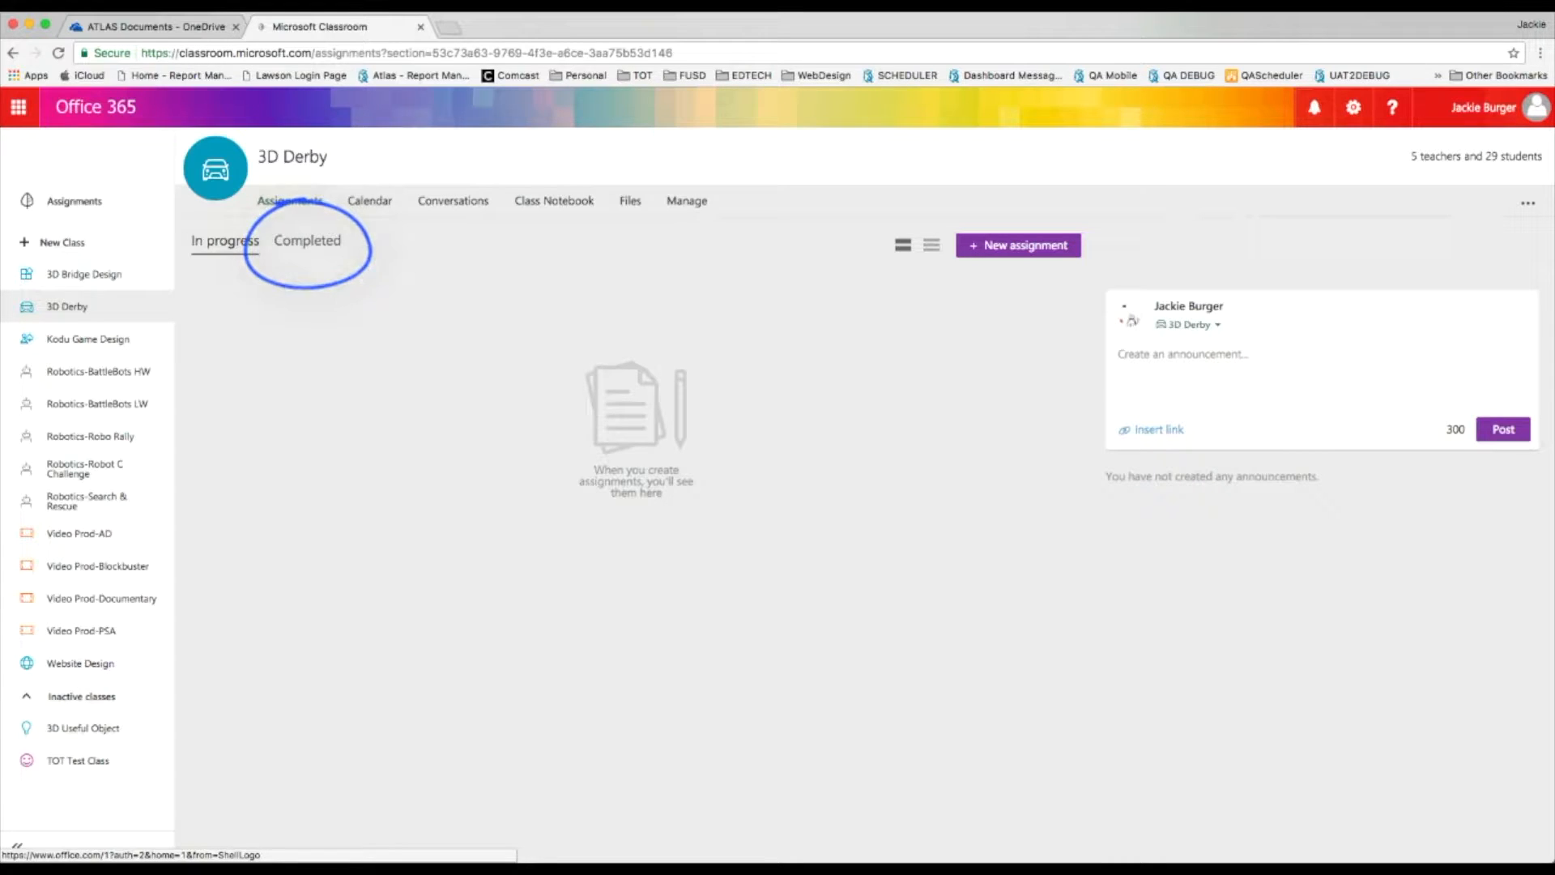
- Show completed assignments and open the 3D Derby Design Document's submissions list
{"action": "left_click", "coordinate": [308, 240]}
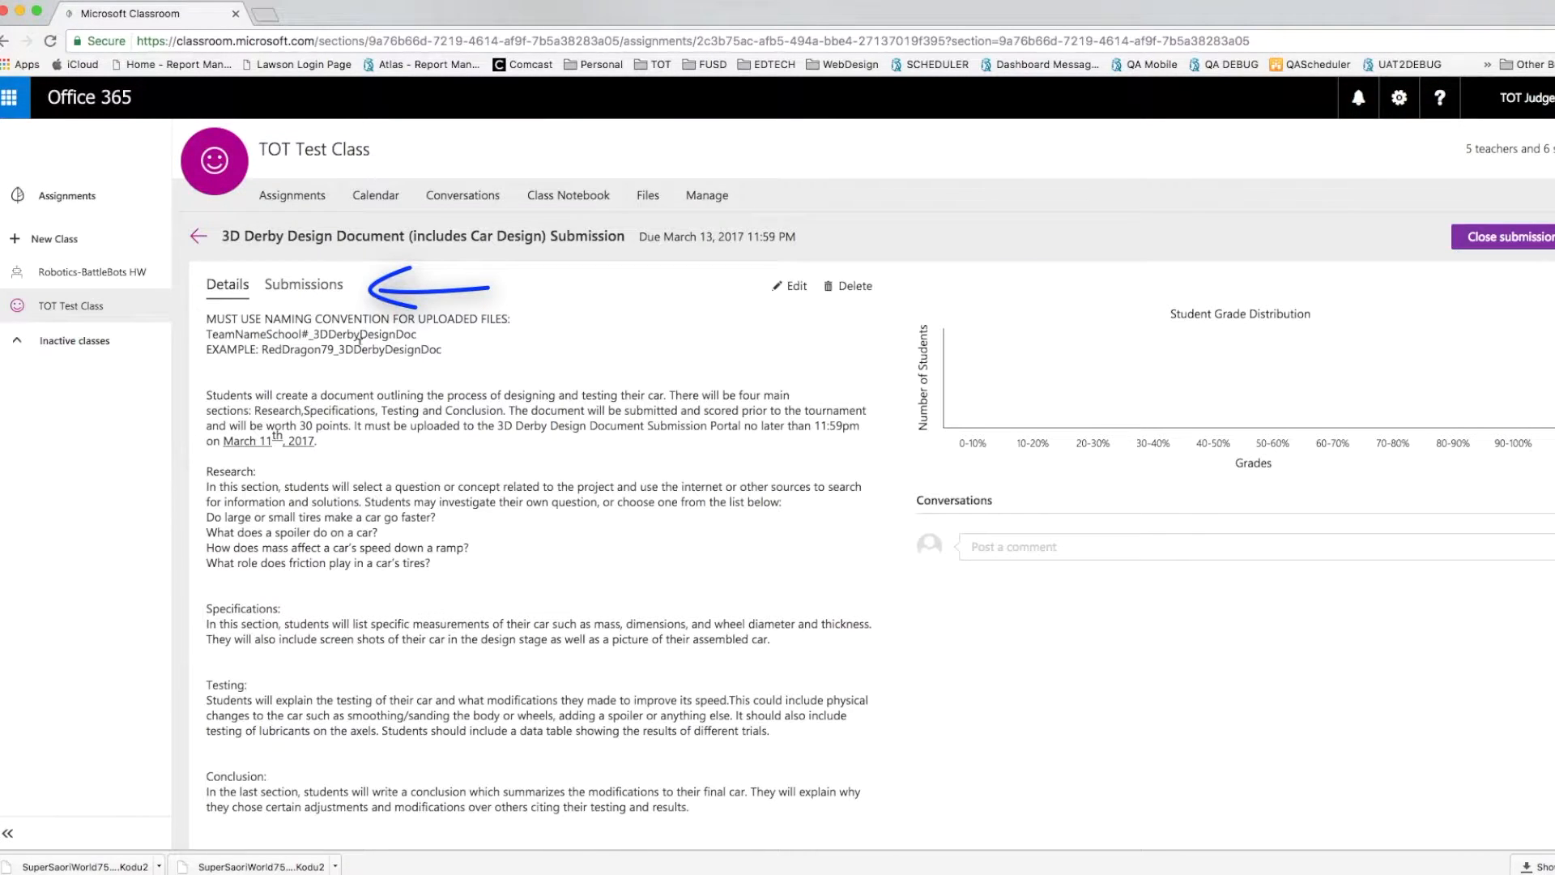
{"action": "left_click", "coordinate": [317, 286]}
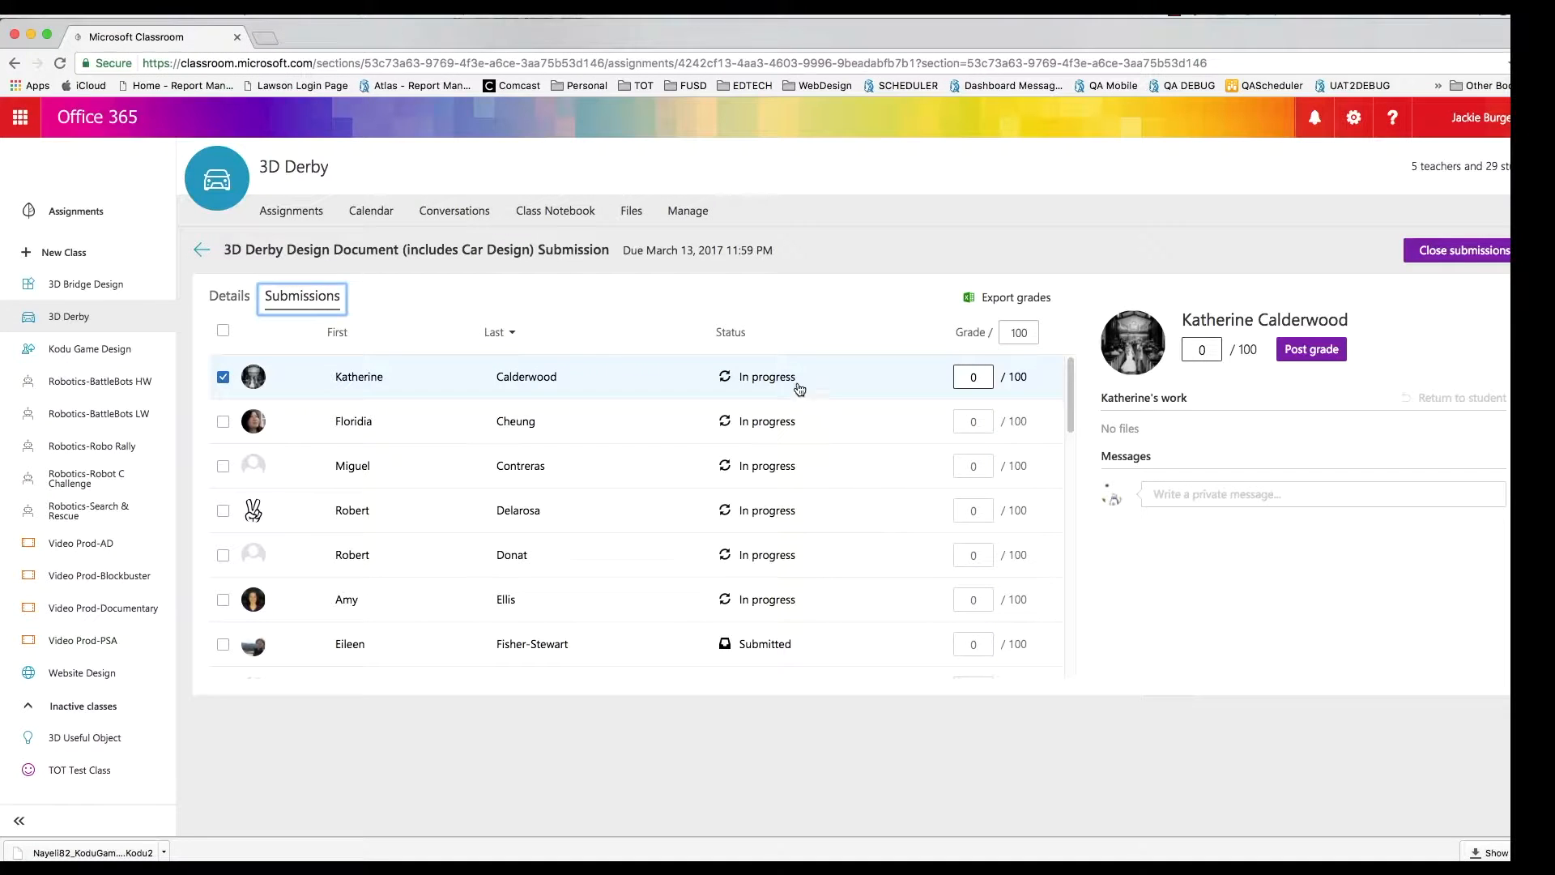
{"action": "mouse_move", "coordinate": [1071, 421]}
{"action": "left_mouse_down"}
{"action": "mouse_move", "coordinate": [1069, 672]}
{"action": "mouse_move", "coordinate": [1080, 417]}
{"action": "left_mouse_up"}
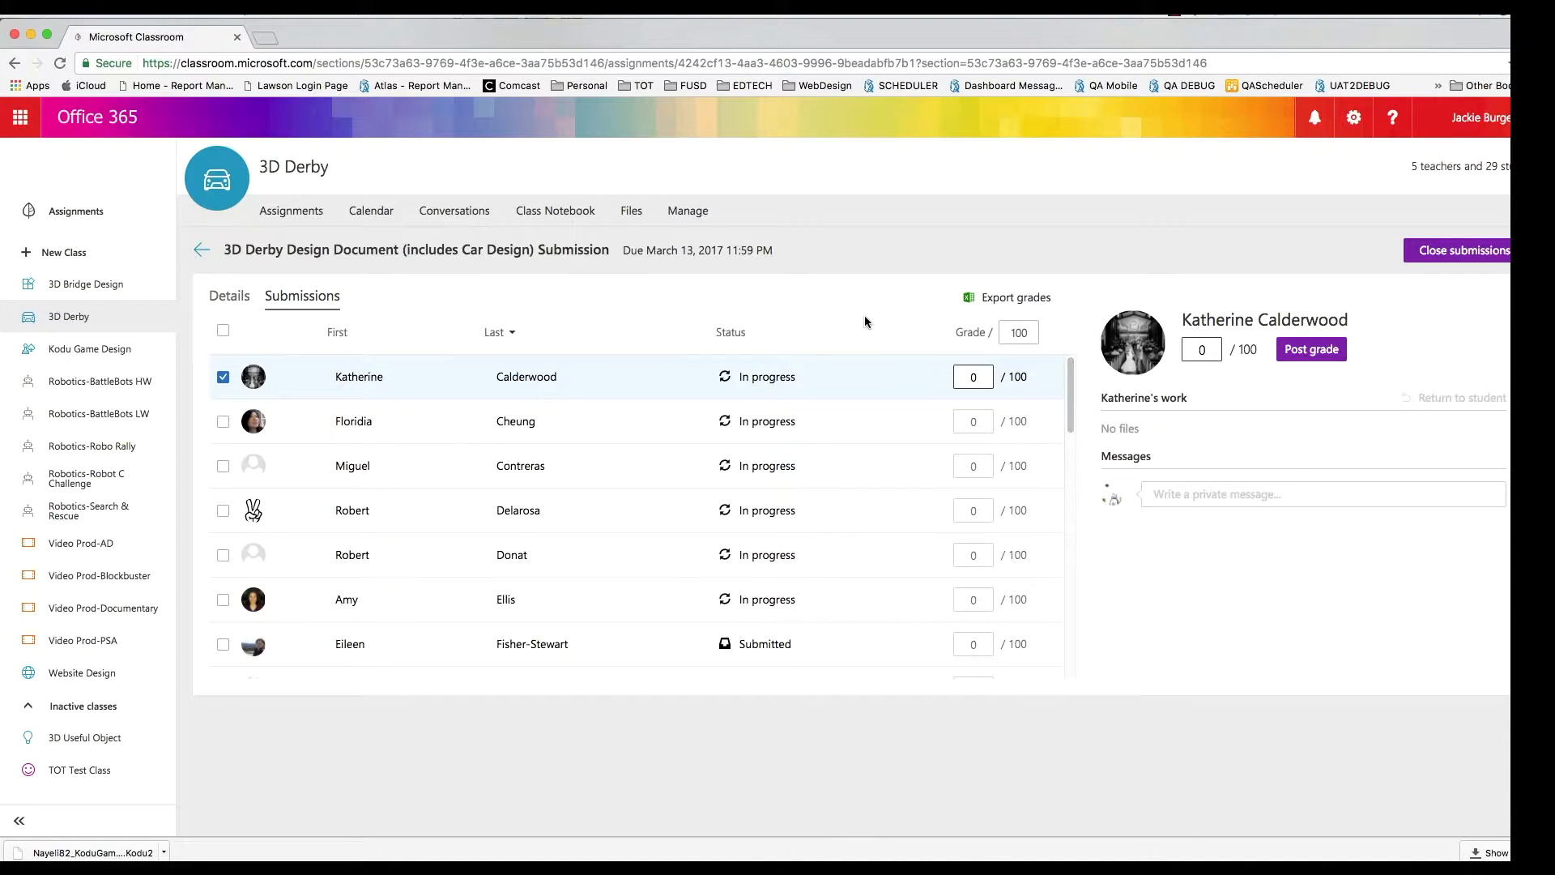
- Sort Submitted first, review students' uploads, and open Builders84_3DDerbyCarDesignDoc in Word Online
{"action": "left_click", "coordinate": [731, 333]}
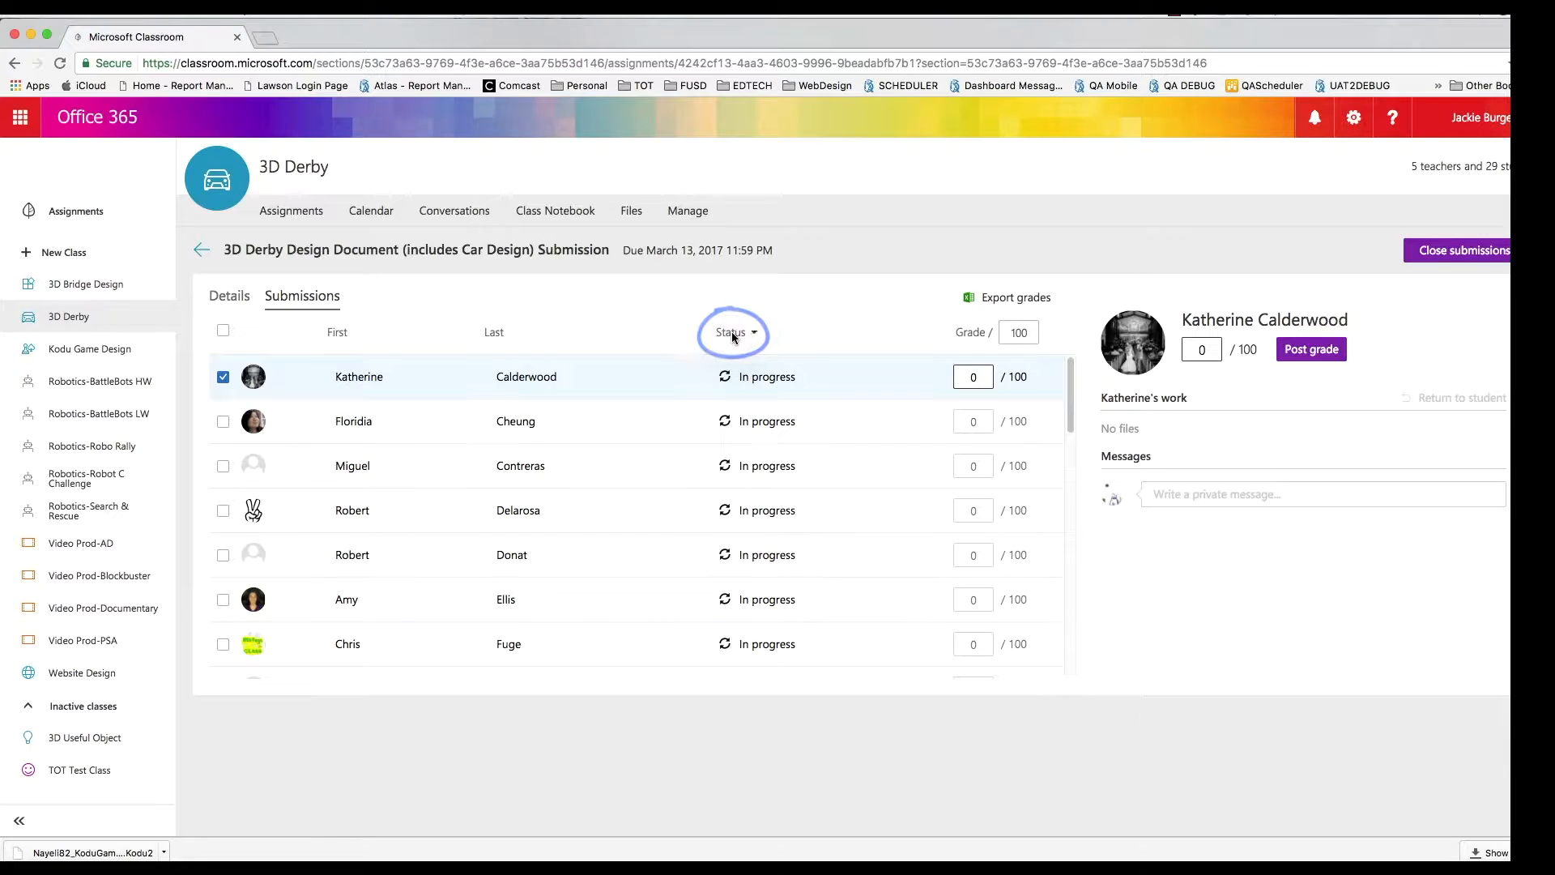
{"action": "left_click", "coordinate": [732, 333]}
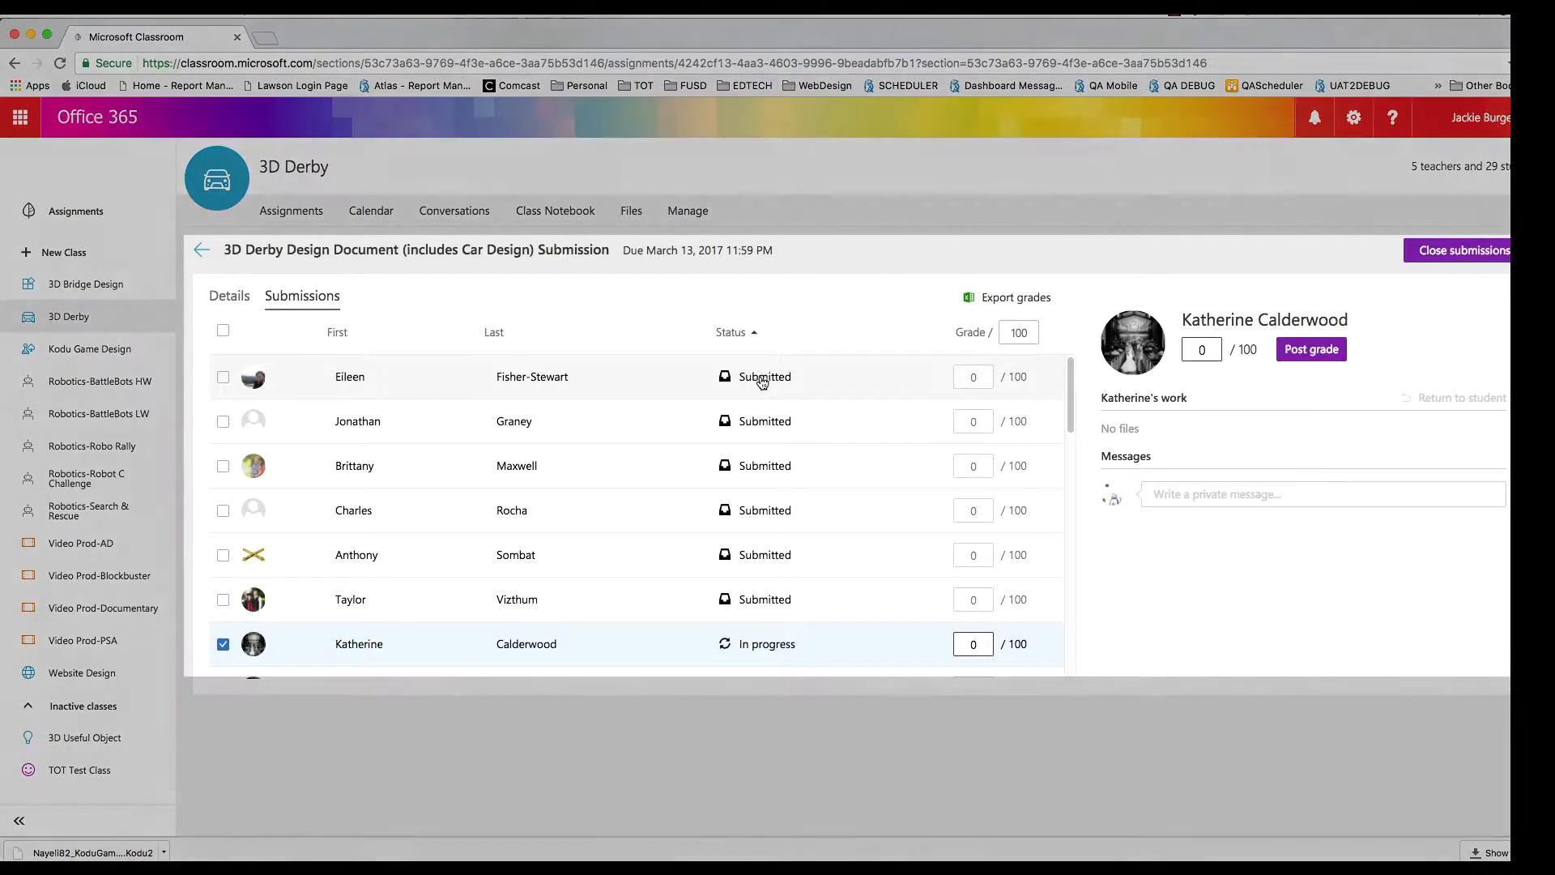
{"action": "left_click", "coordinate": [761, 382]}
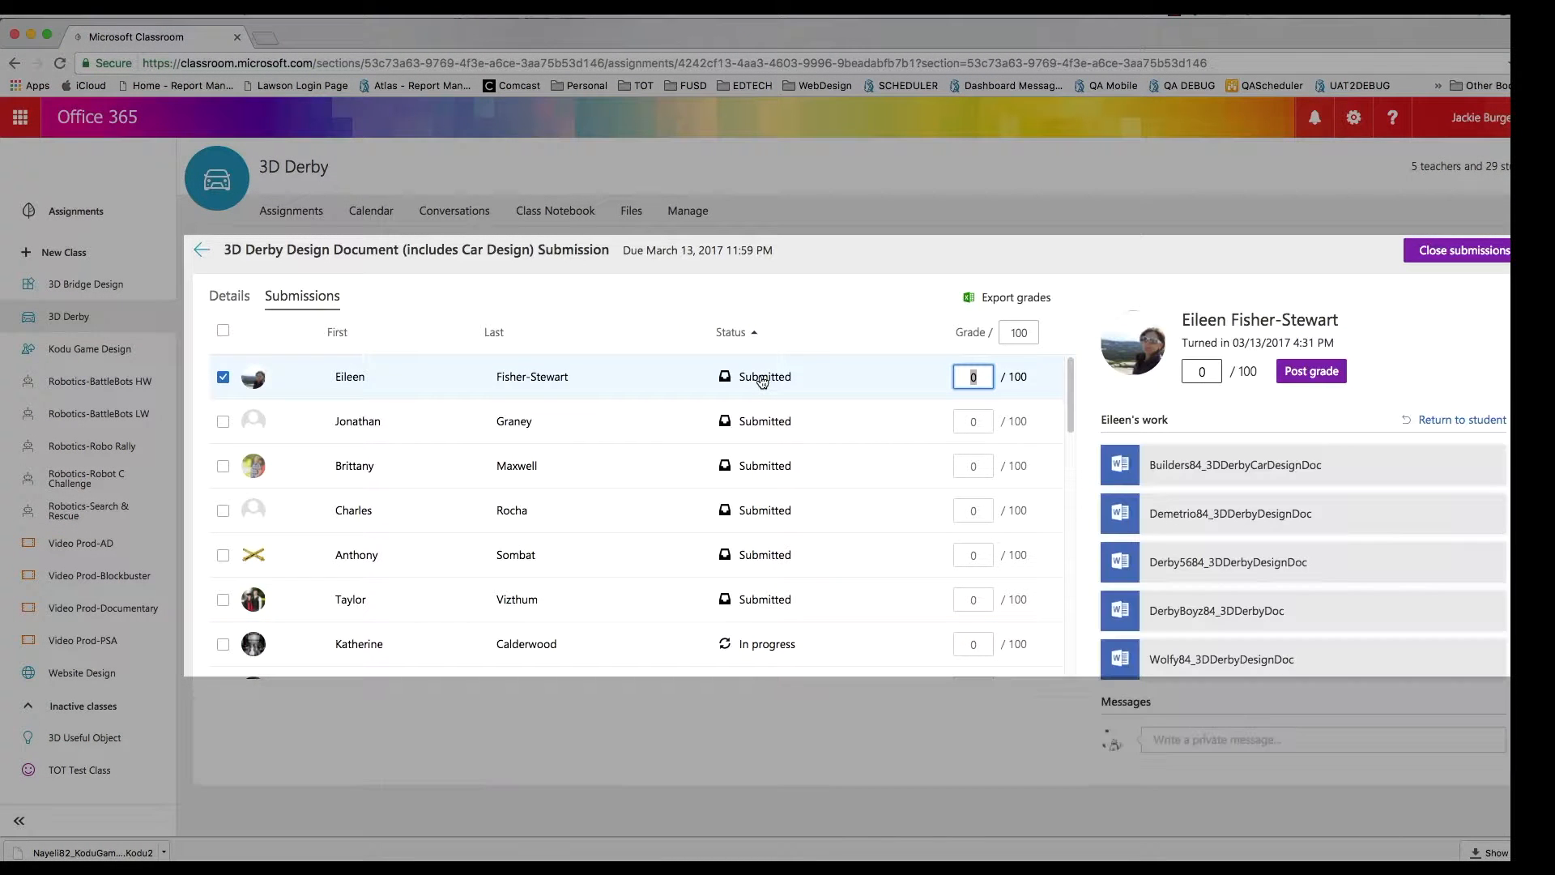
{"action": "left_click", "coordinate": [761, 426]}
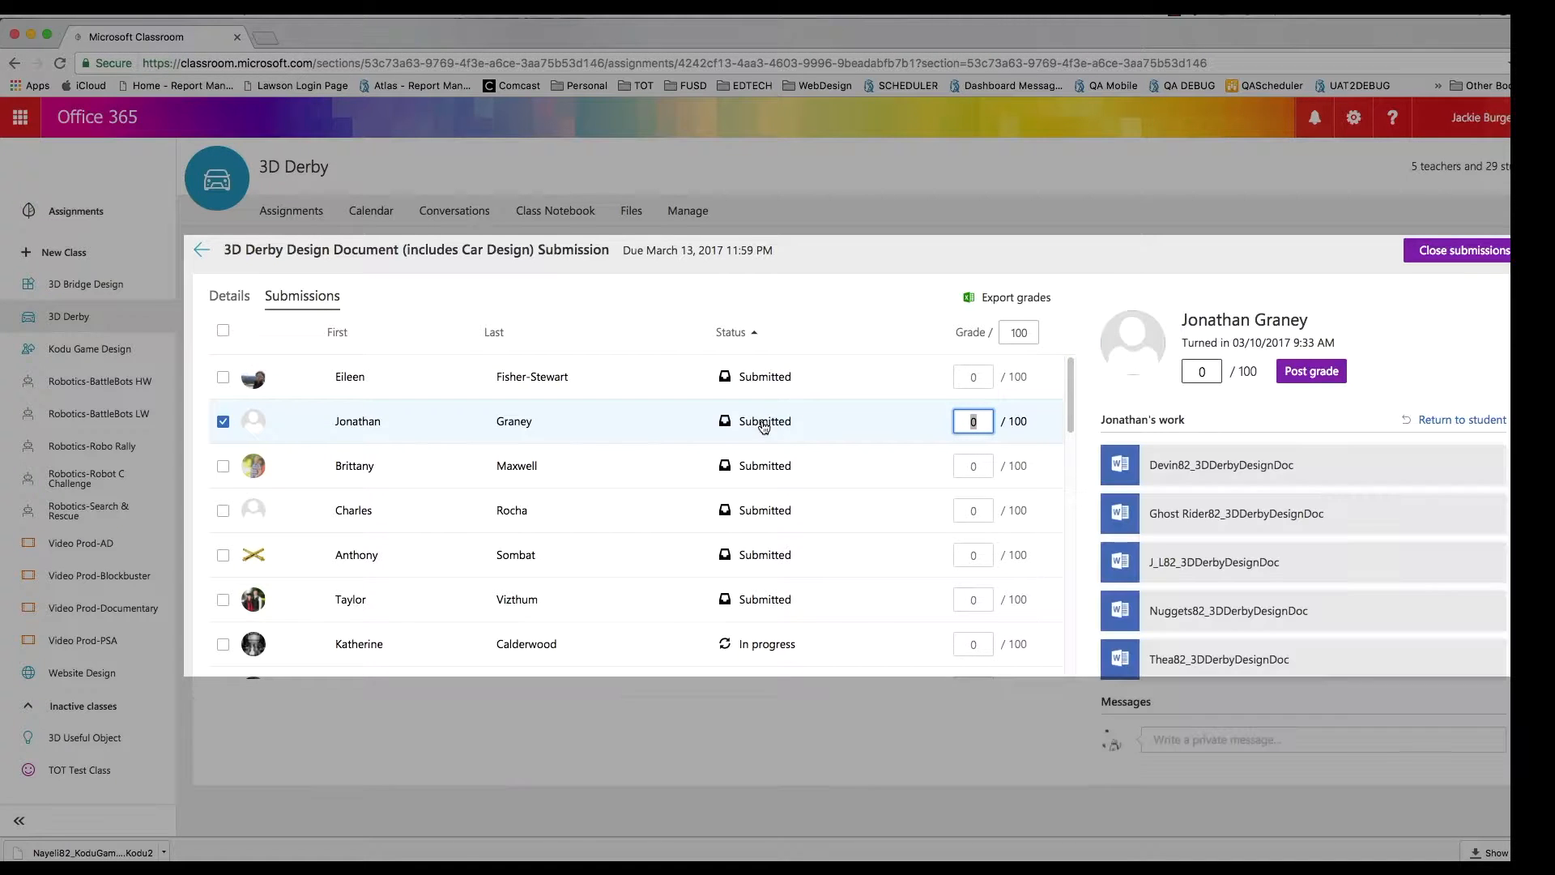
{"action": "left_click", "coordinate": [758, 470]}
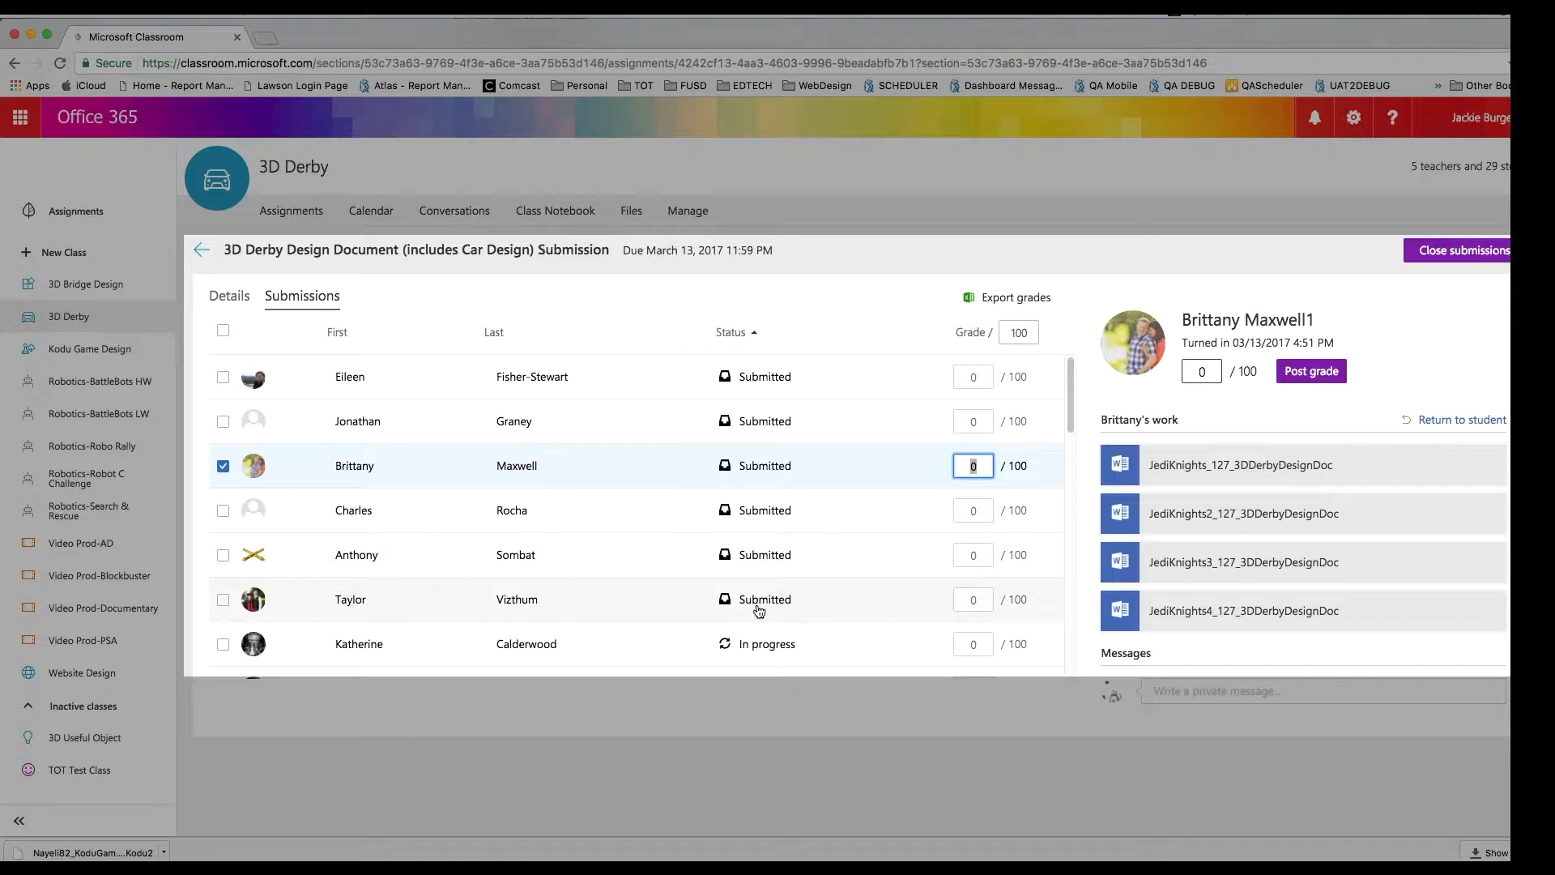
{"action": "left_click", "coordinate": [762, 380]}
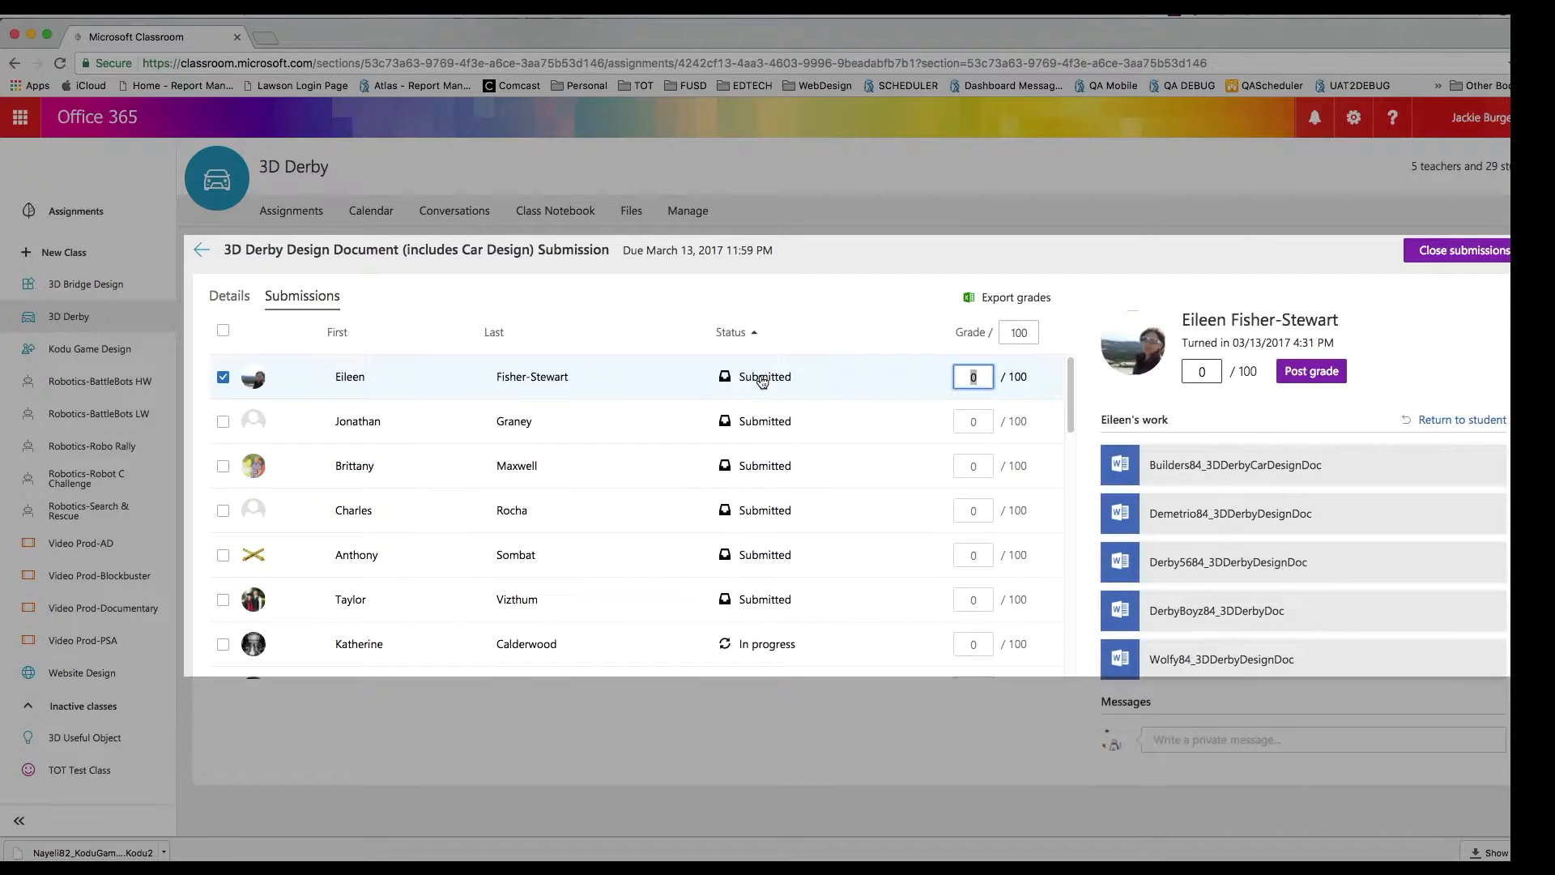
{"action": "left_click", "coordinate": [1170, 463]}
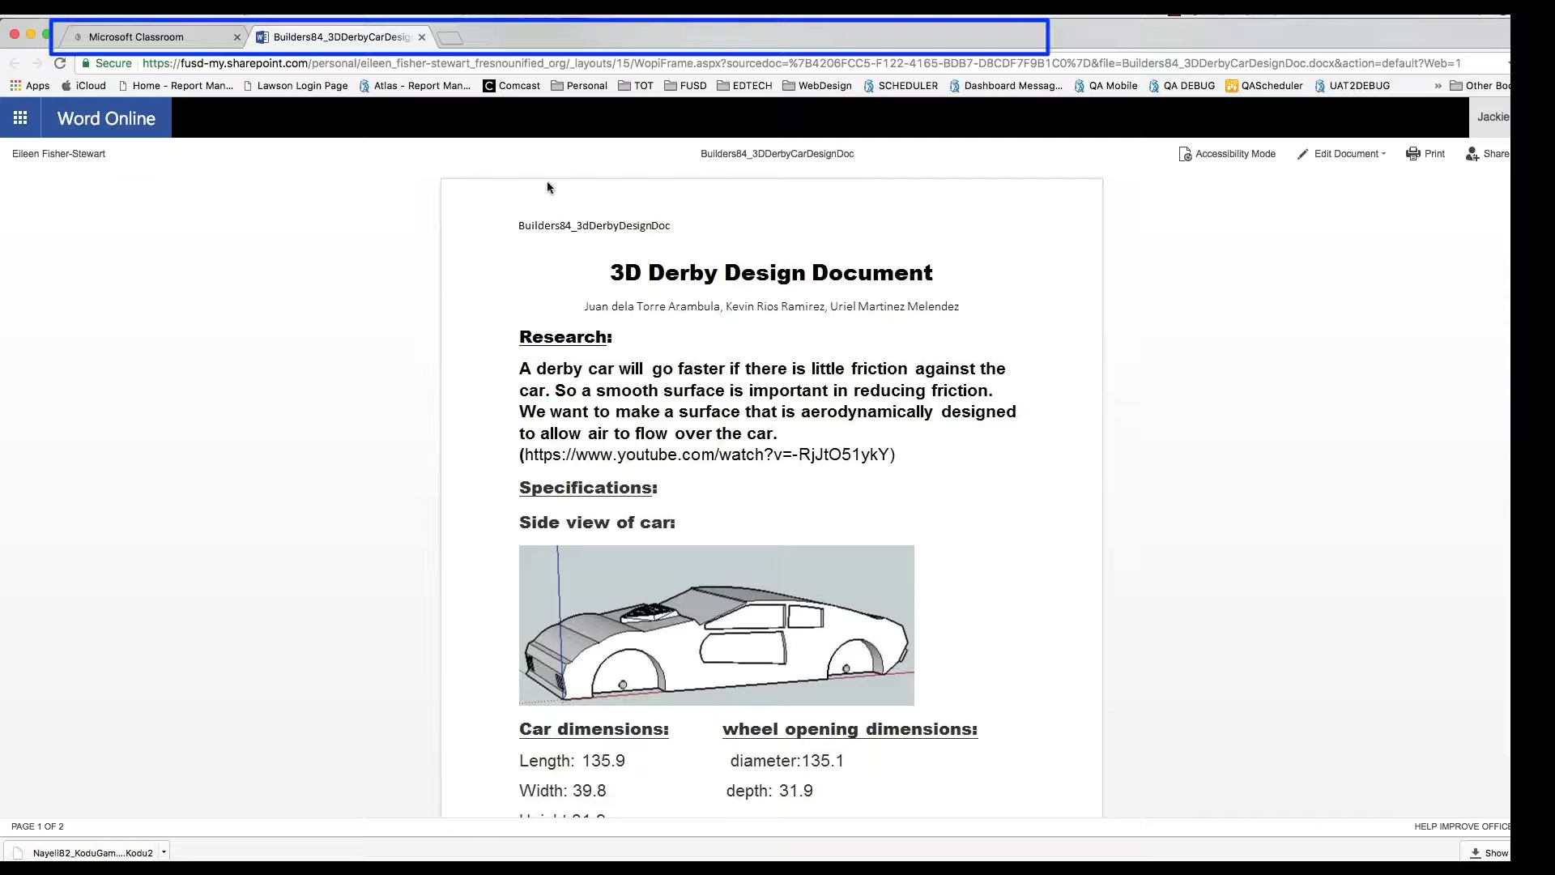
- Back in Classroom, open the class Files library listing the TOT-Judge8 and TOT-Judge9 rubrics
{"action": "left_click", "coordinate": [187, 40]}
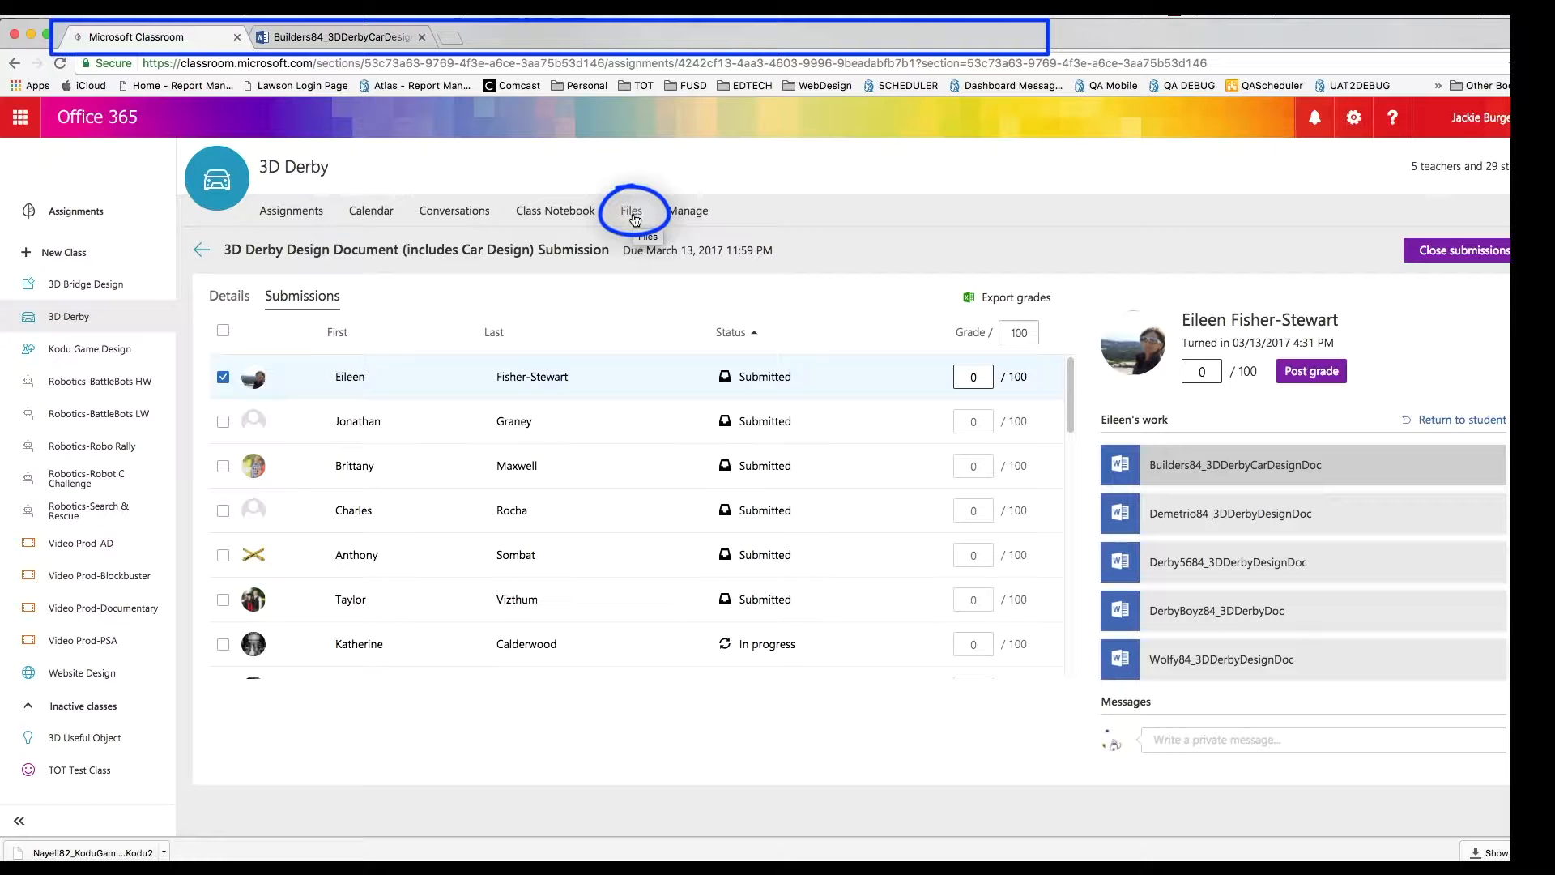
{"action": "left_click", "coordinate": [634, 217]}
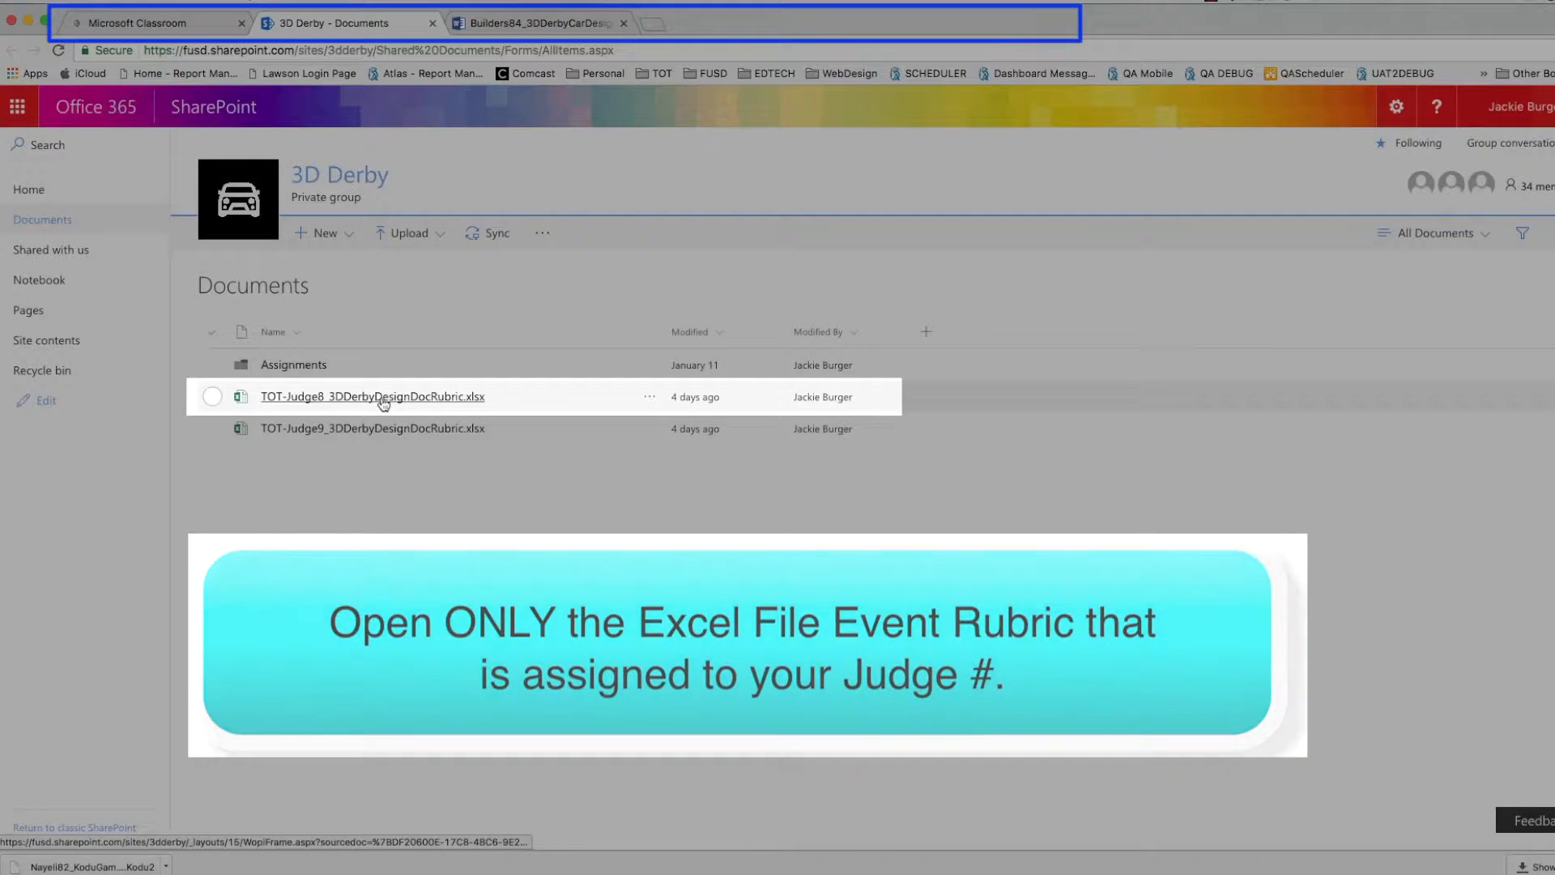
- Open TOT-Judge8_3DDerbyDesignDocRubric.xlsx from the Documents list in Excel Online
{"action": "left_click", "coordinate": [383, 397]}
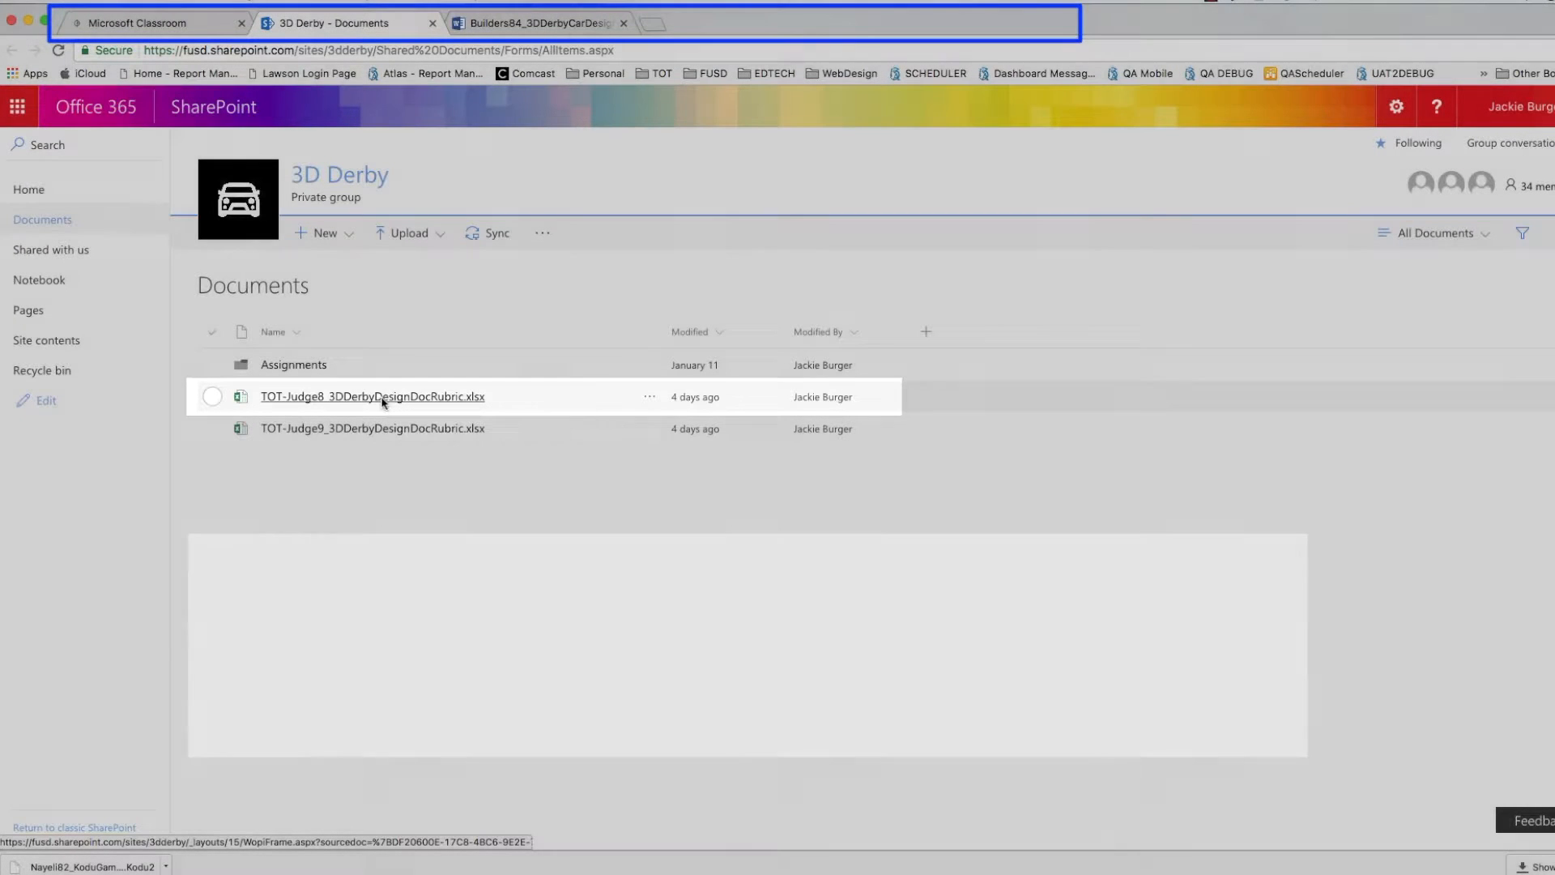
{"action": "left_click", "coordinate": [383, 397]}
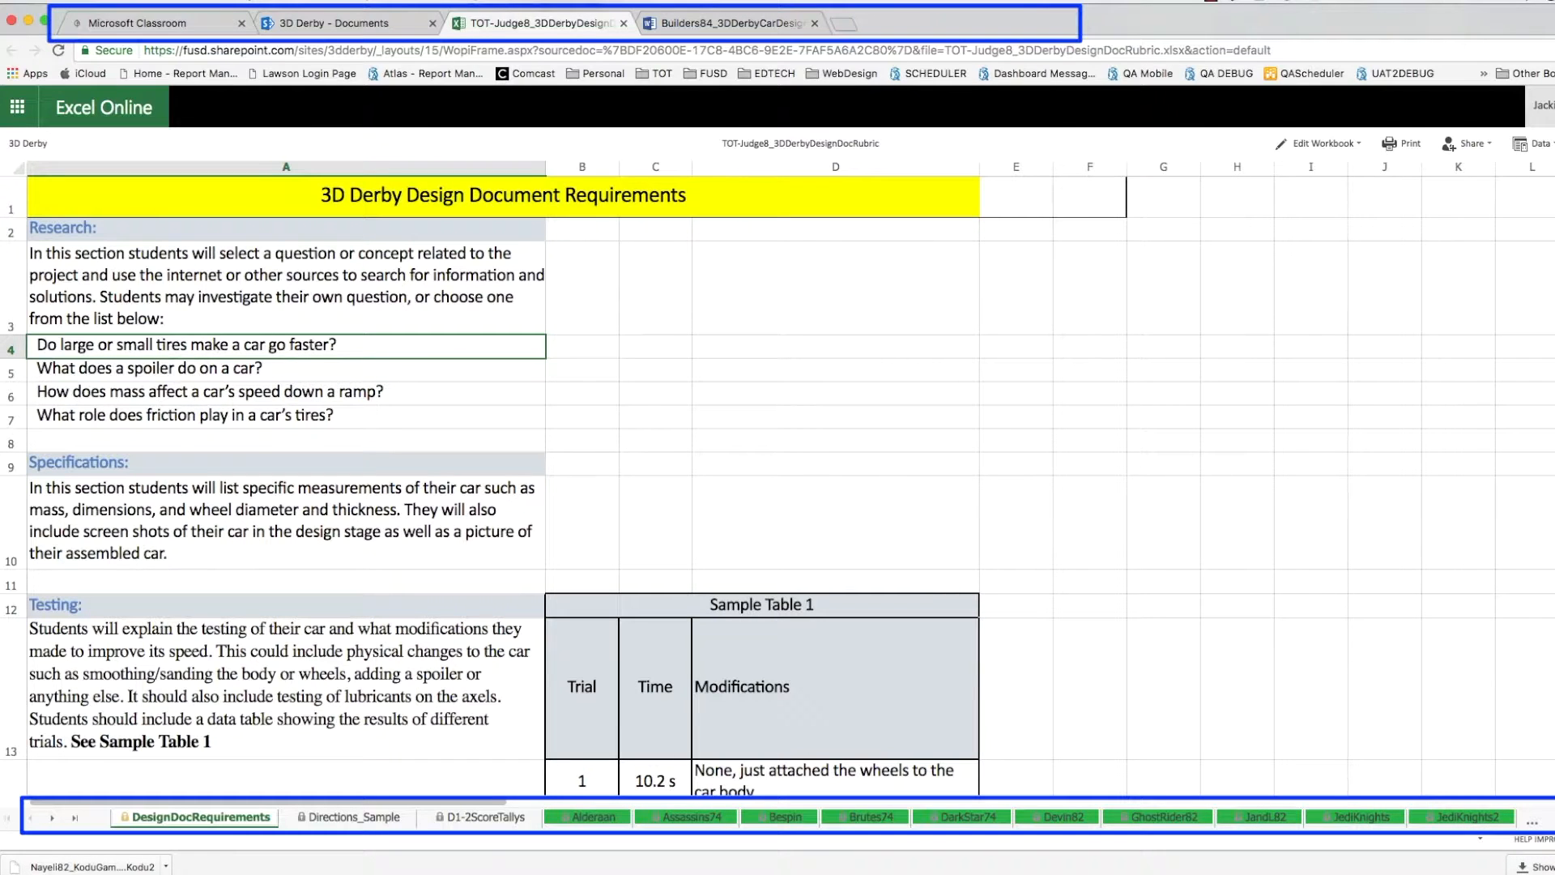
- Scroll through the DesignDocRequirements sheet, then switch to the Directions_Sample rubric sheet
{"action": "scroll", "coordinate": [777, 486], "scroll_direction": "down", "scroll_amount": 3}
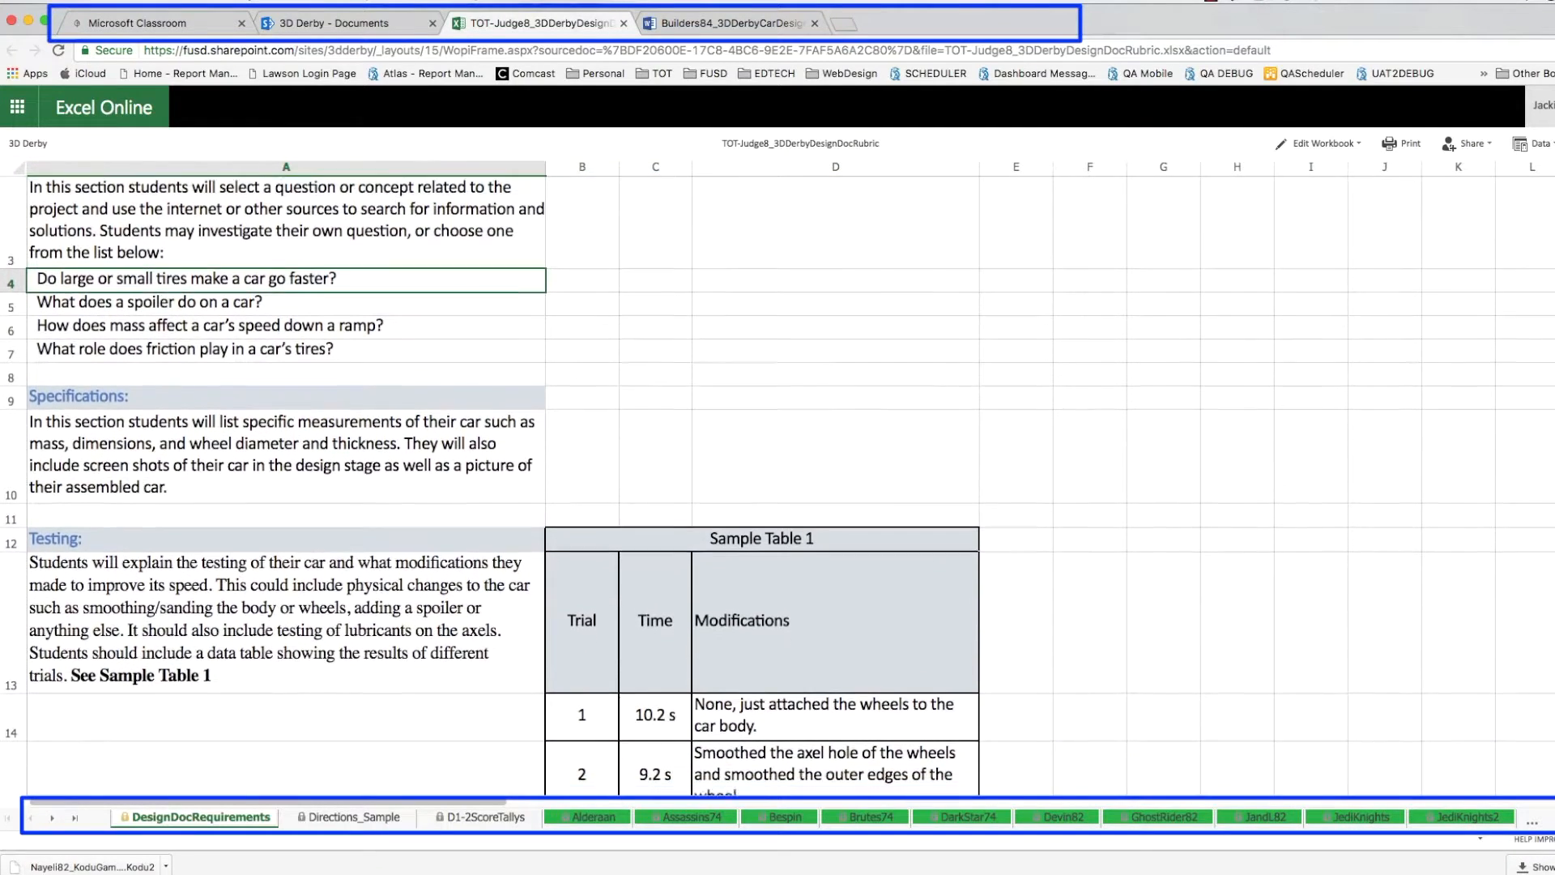
{"action": "scroll", "coordinate": [777, 486], "scroll_direction": "down", "scroll_amount": 5}
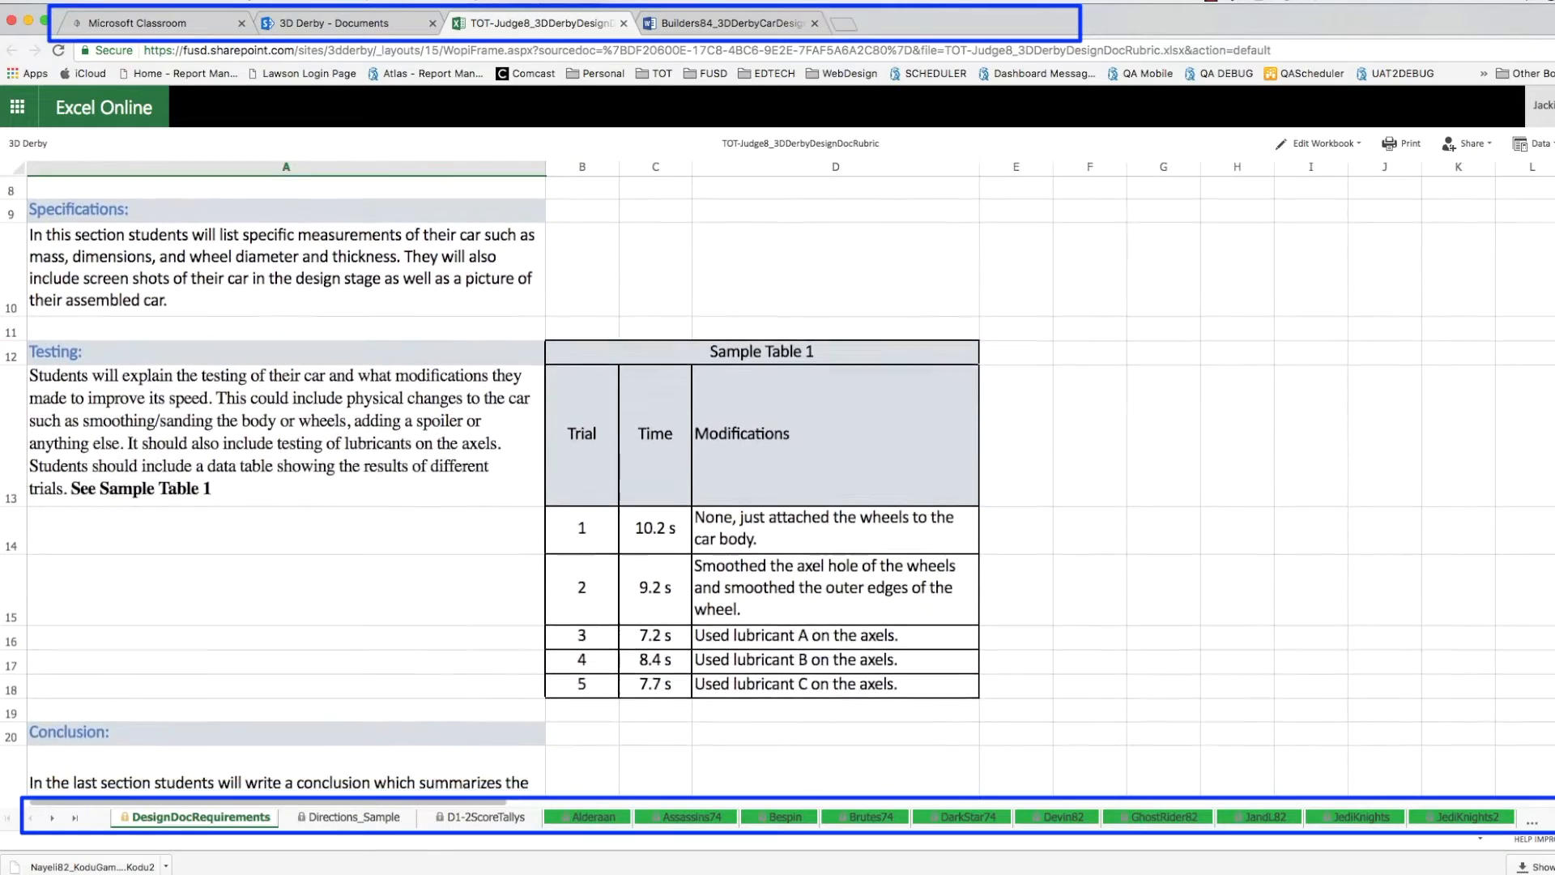
{"action": "scroll", "coordinate": [777, 486], "scroll_direction": "down", "scroll_amount": 1}
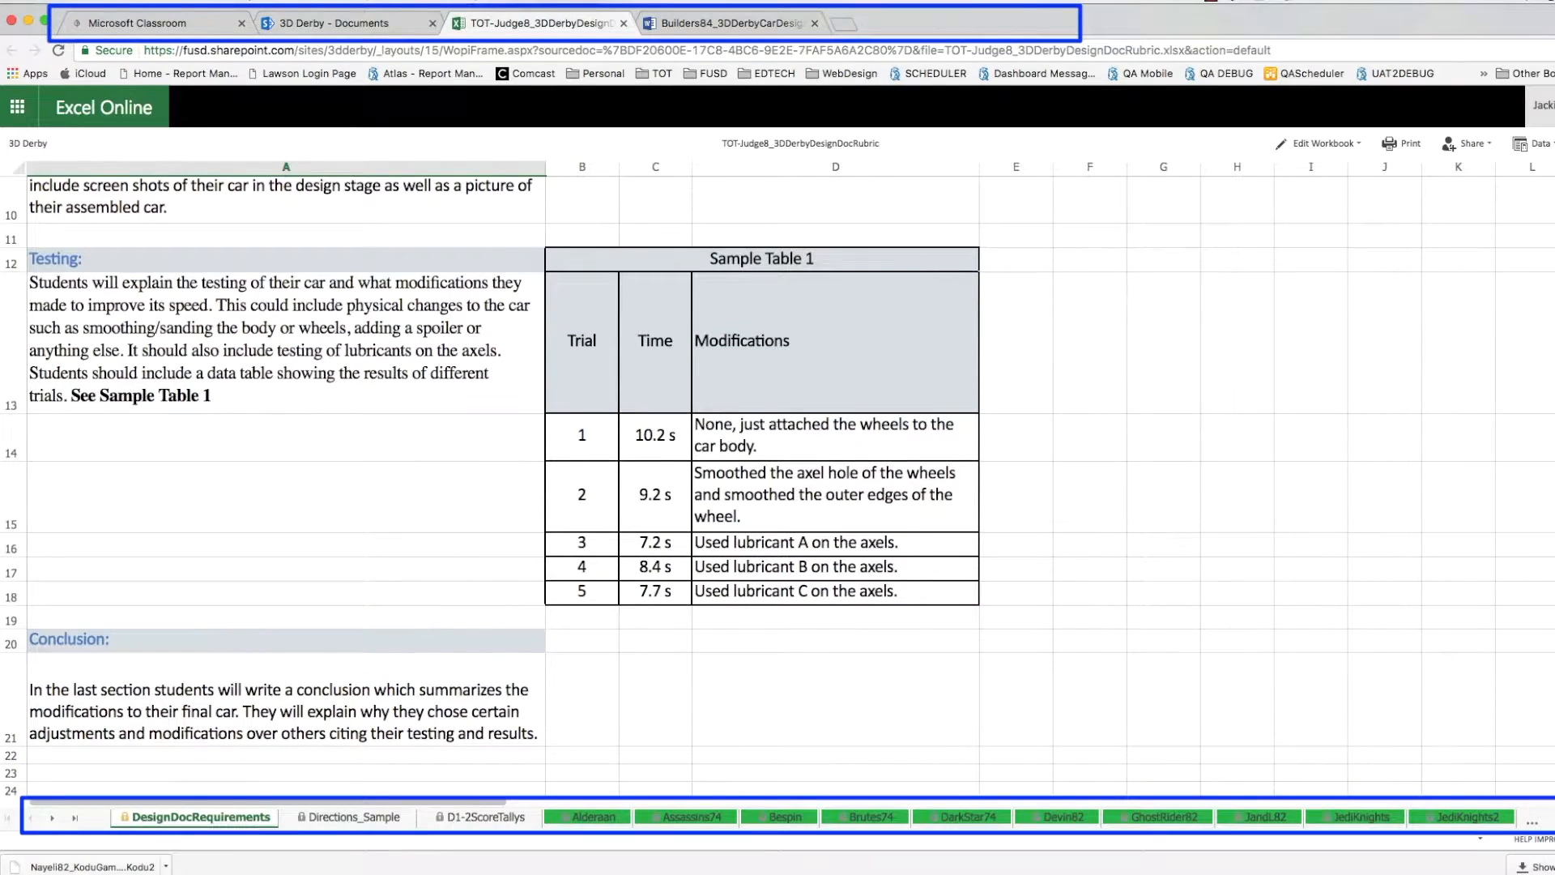
{"action": "scroll", "coordinate": [777, 486], "scroll_direction": "up", "scroll_amount": 3}
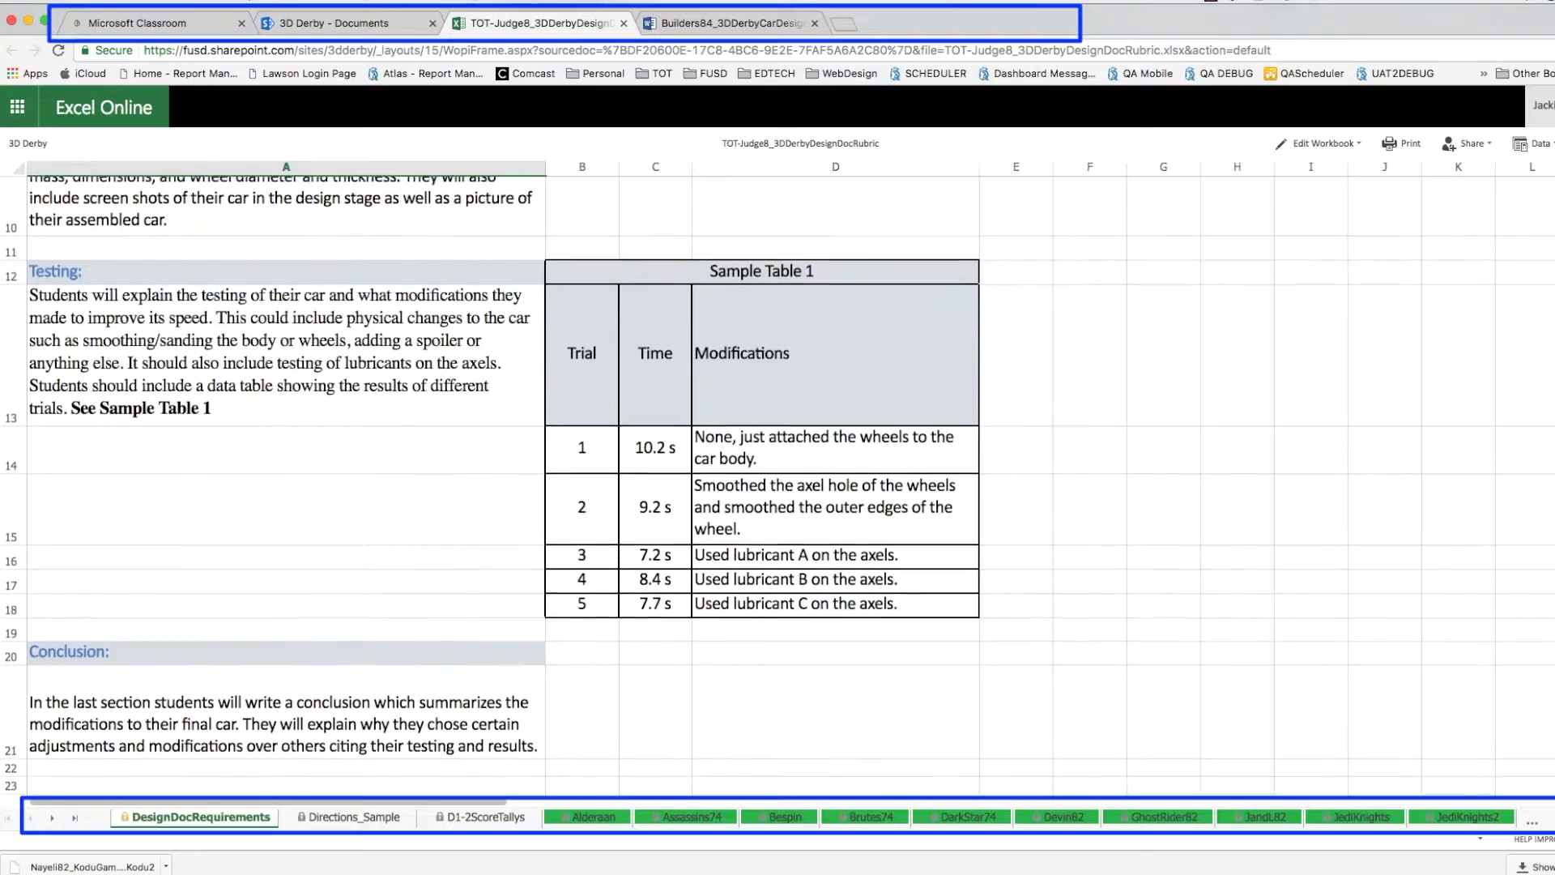
{"action": "scroll", "coordinate": [778, 486], "scroll_direction": "up", "scroll_amount": 4}
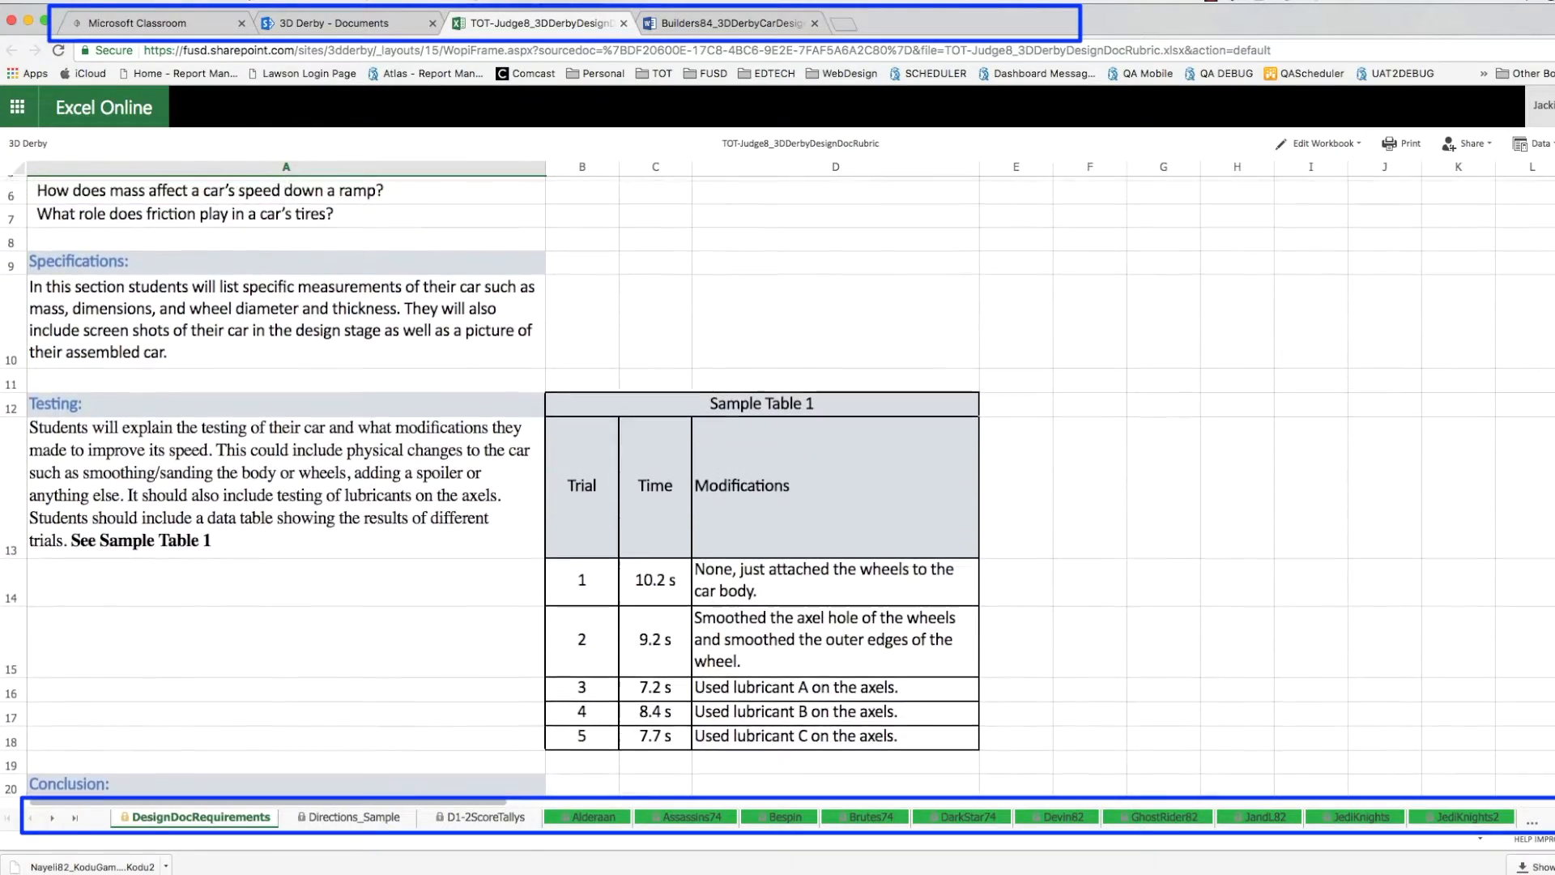
{"action": "scroll", "coordinate": [778, 486], "scroll_direction": "up", "scroll_amount": 2}
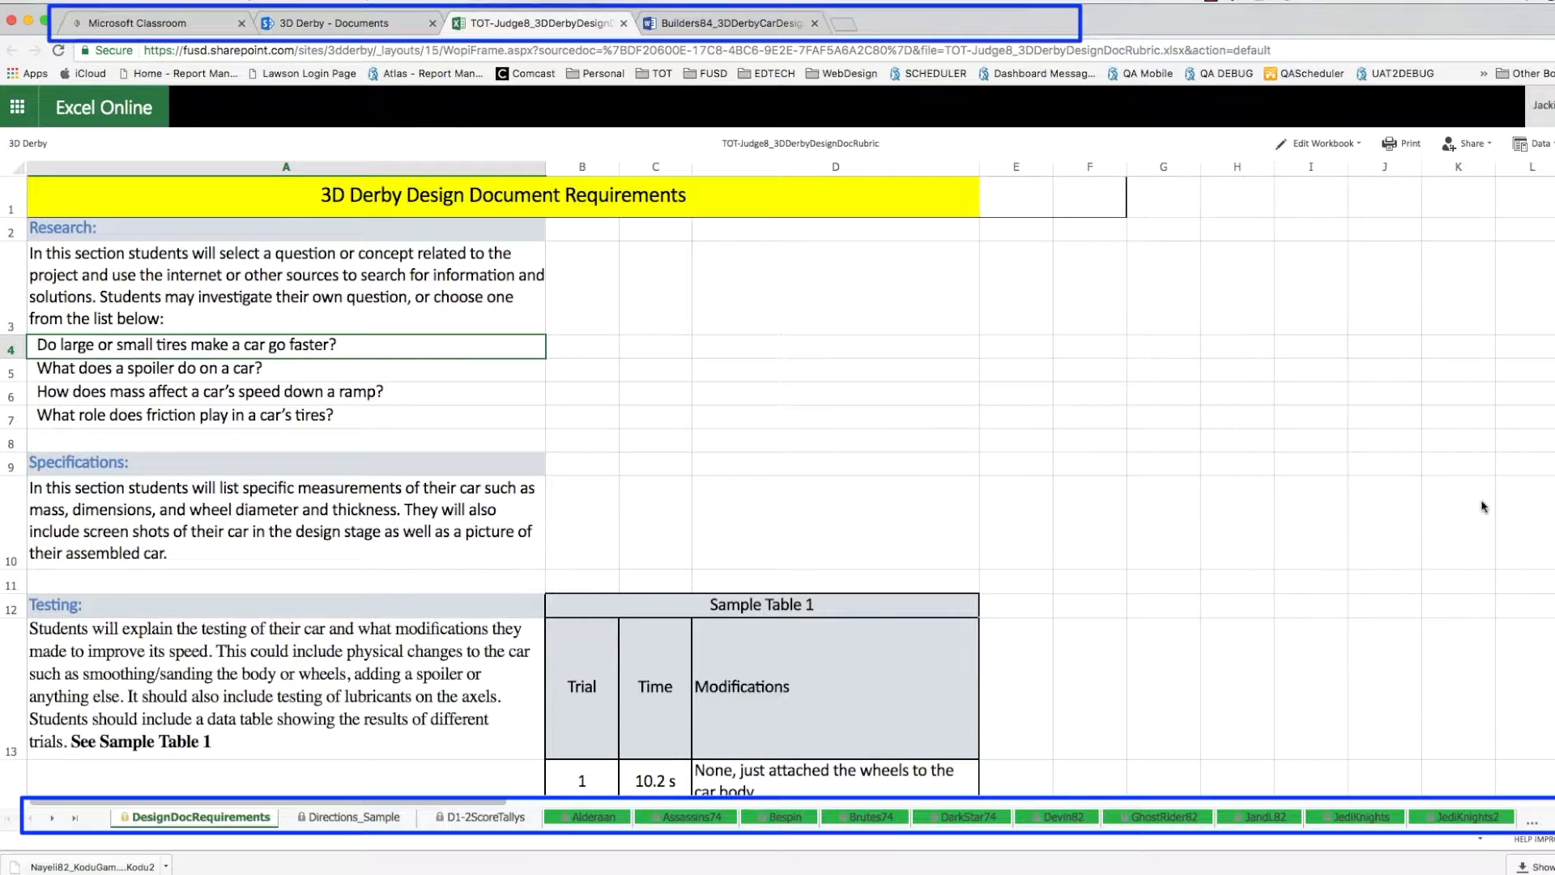
{"action": "left_click", "coordinate": [362, 818]}
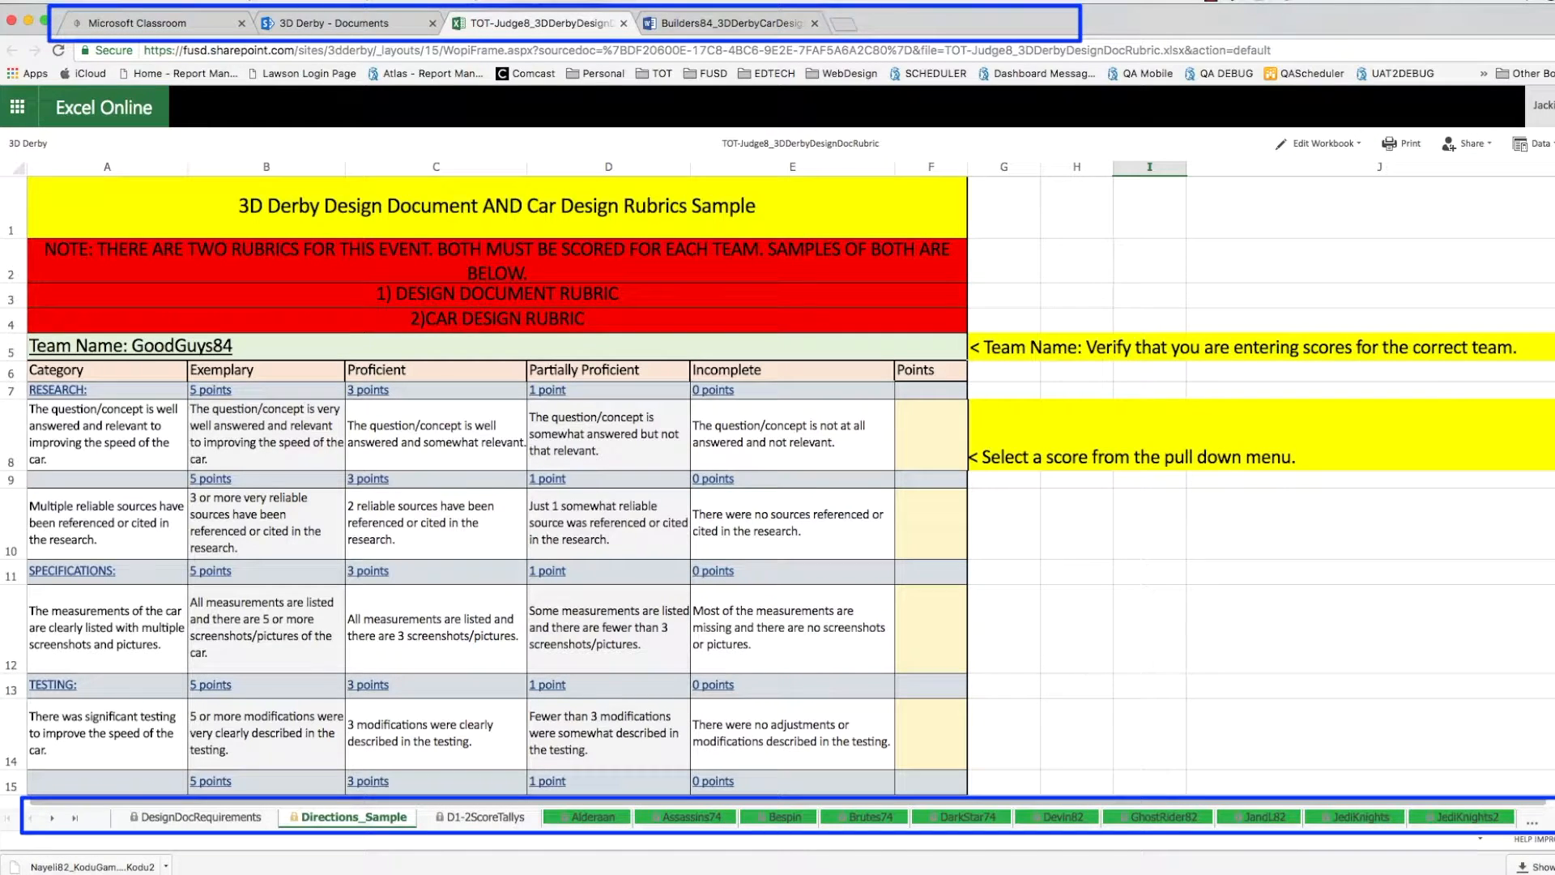
{"action": "scroll", "coordinate": [778, 486], "scroll_direction": "down", "scroll_amount": 1}
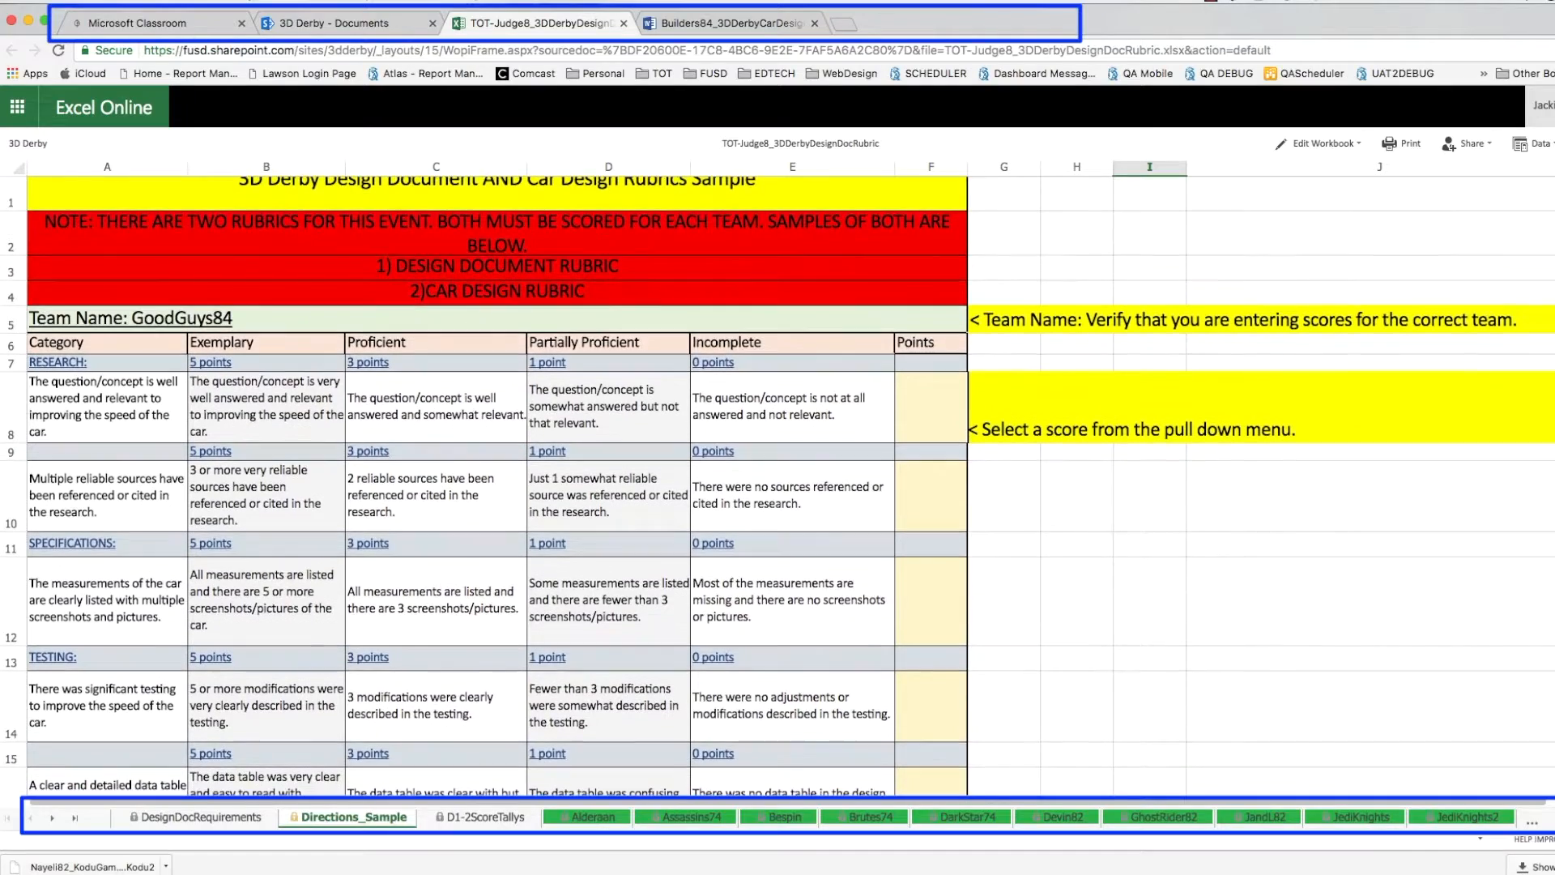
{"action": "scroll", "coordinate": [777, 486], "scroll_direction": "down", "scroll_amount": 1}
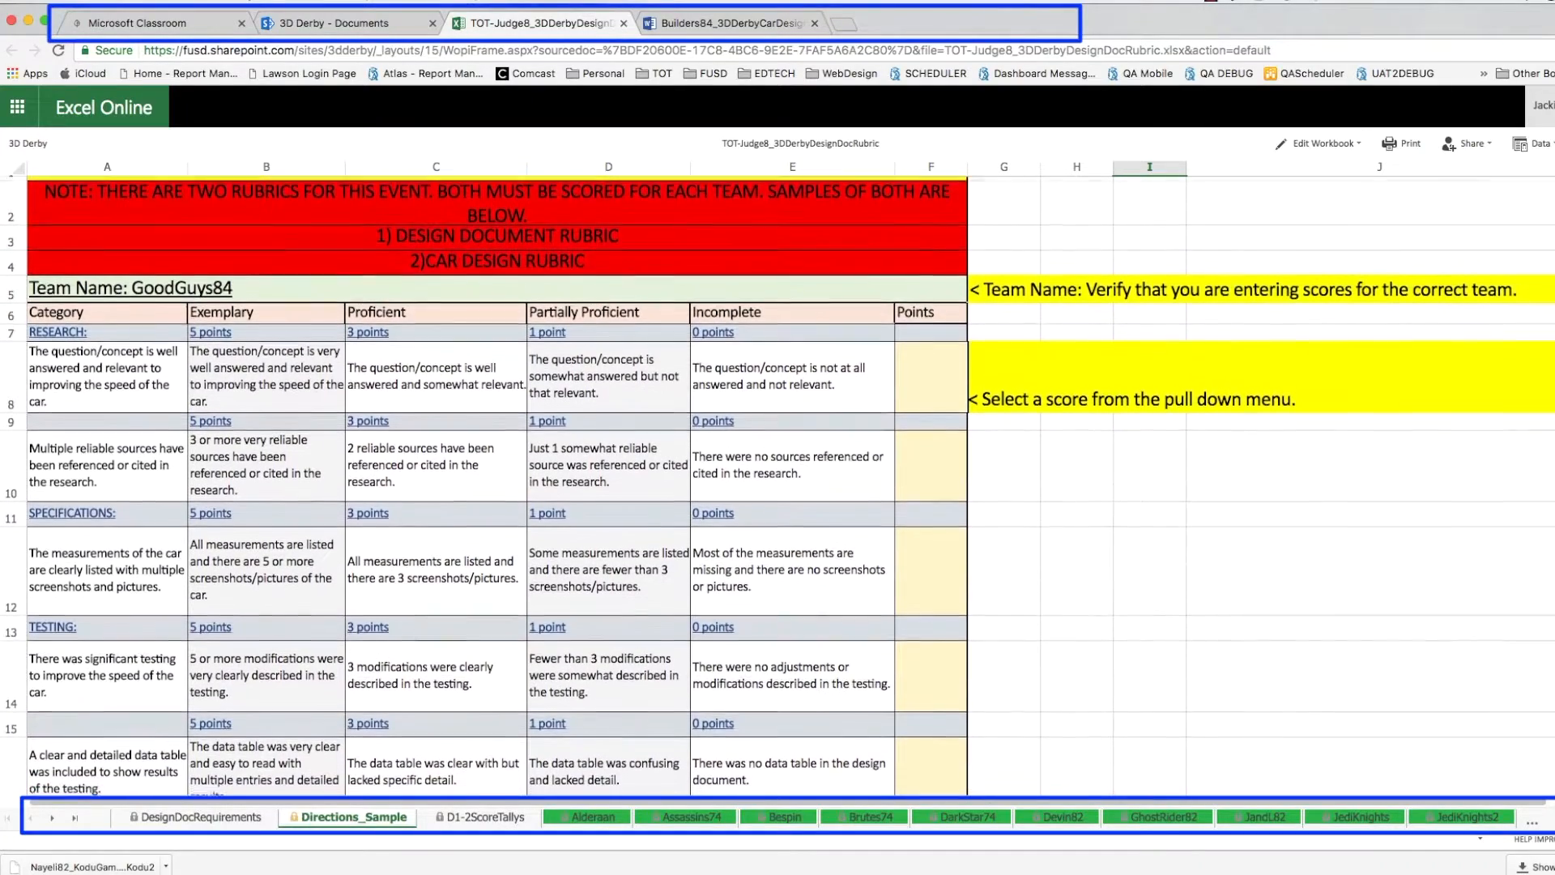
{"action": "scroll", "coordinate": [778, 486], "scroll_direction": "down", "scroll_amount": 1}
{"action": "scroll", "coordinate": [778, 486], "scroll_direction": "down", "scroll_amount": 2}
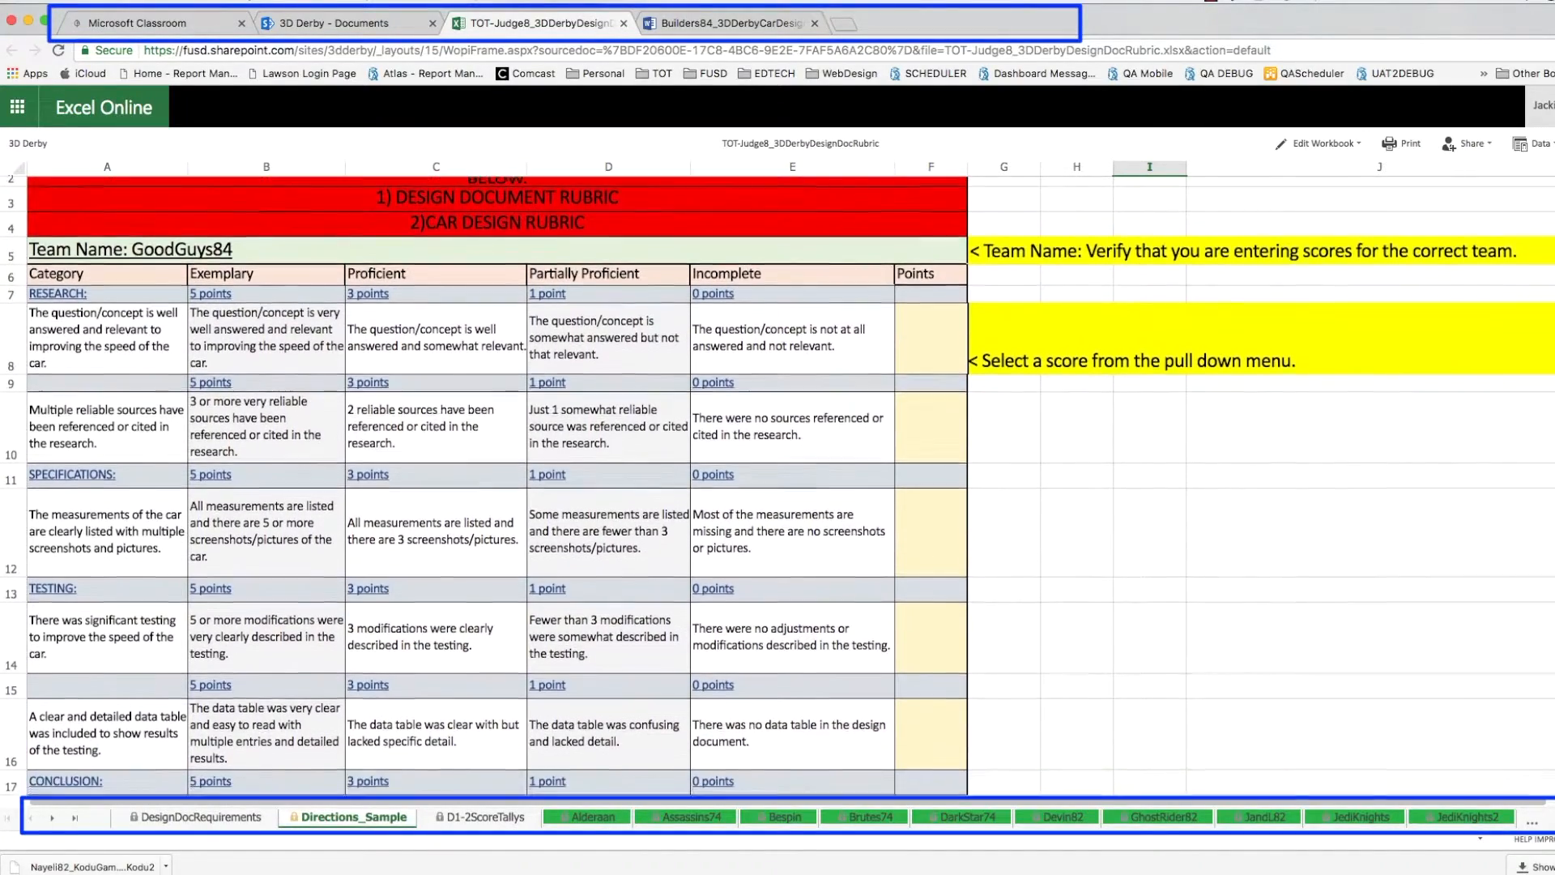
{"action": "scroll", "coordinate": [778, 486], "scroll_direction": "down", "scroll_amount": 4}
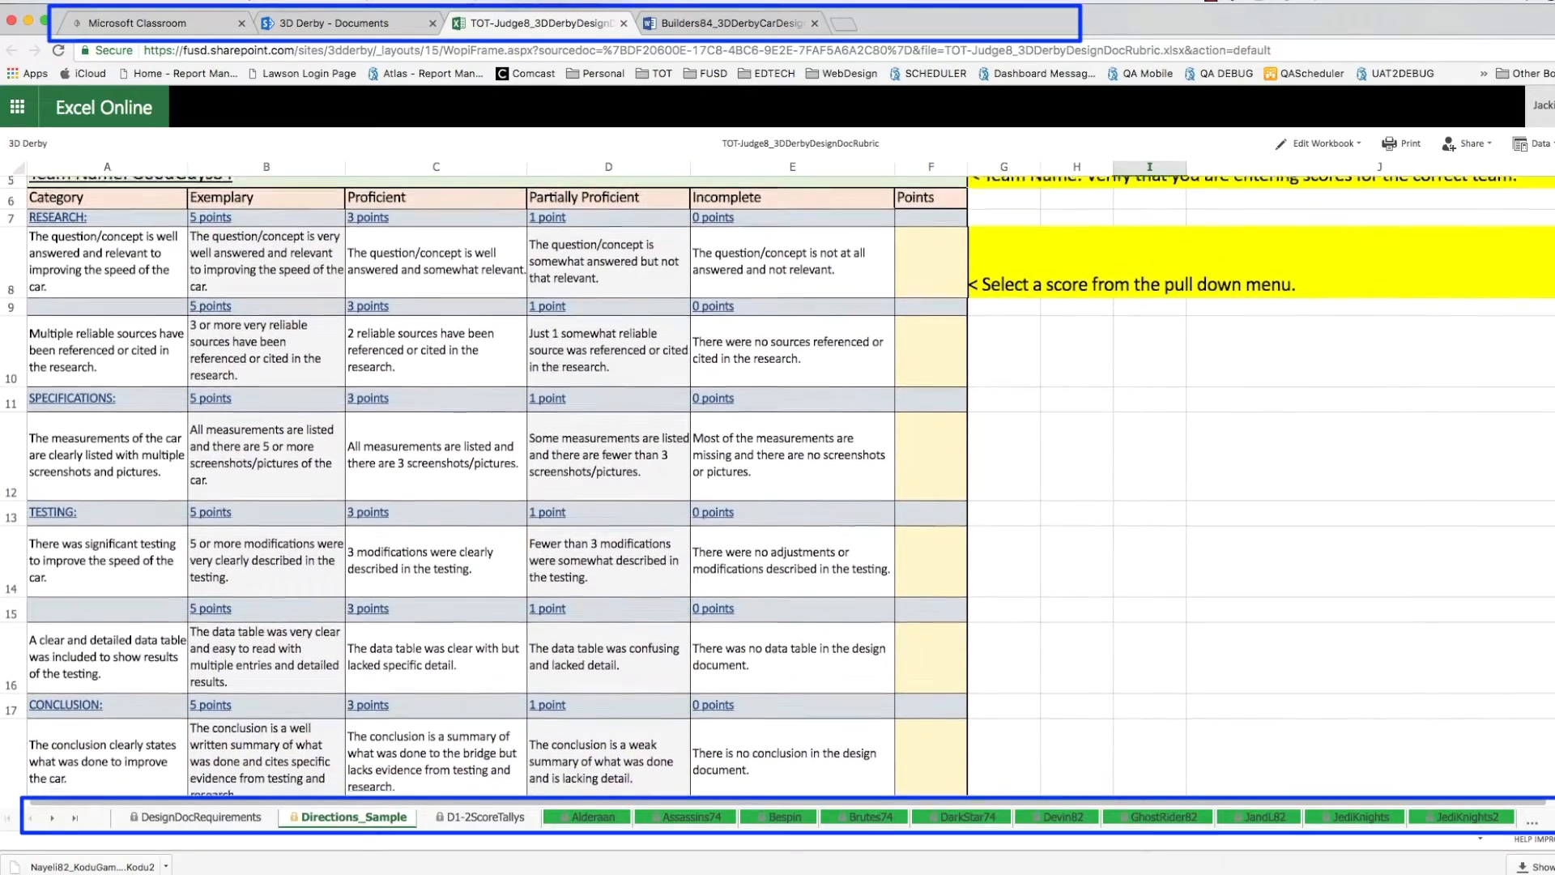
{"action": "scroll", "coordinate": [777, 486], "scroll_direction": "down", "scroll_amount": 3}
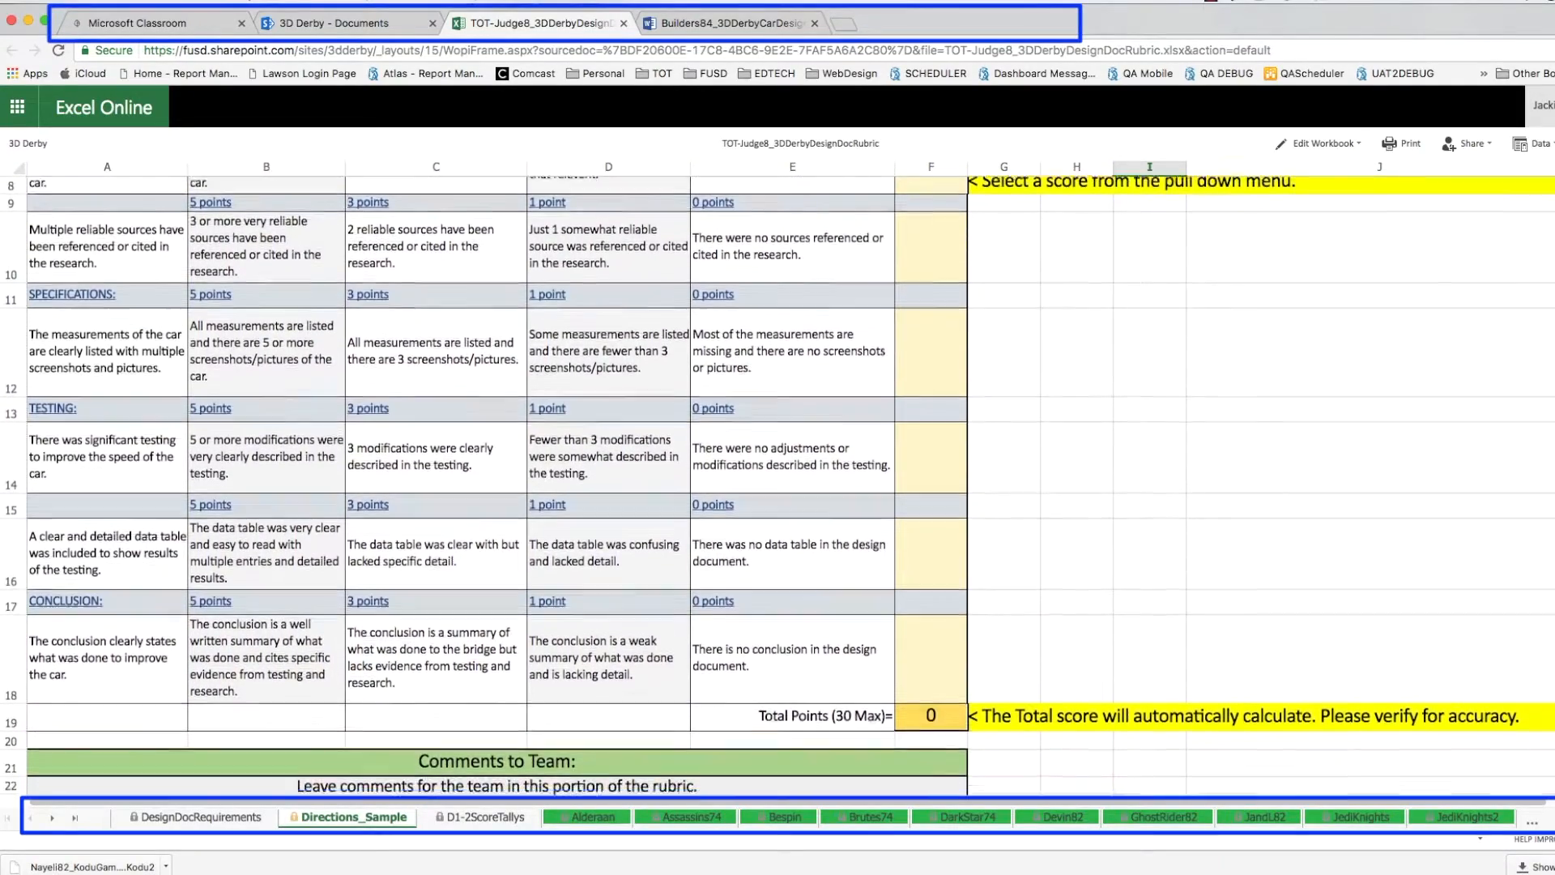
{"action": "scroll", "coordinate": [778, 486], "scroll_direction": "down", "scroll_amount": 1}
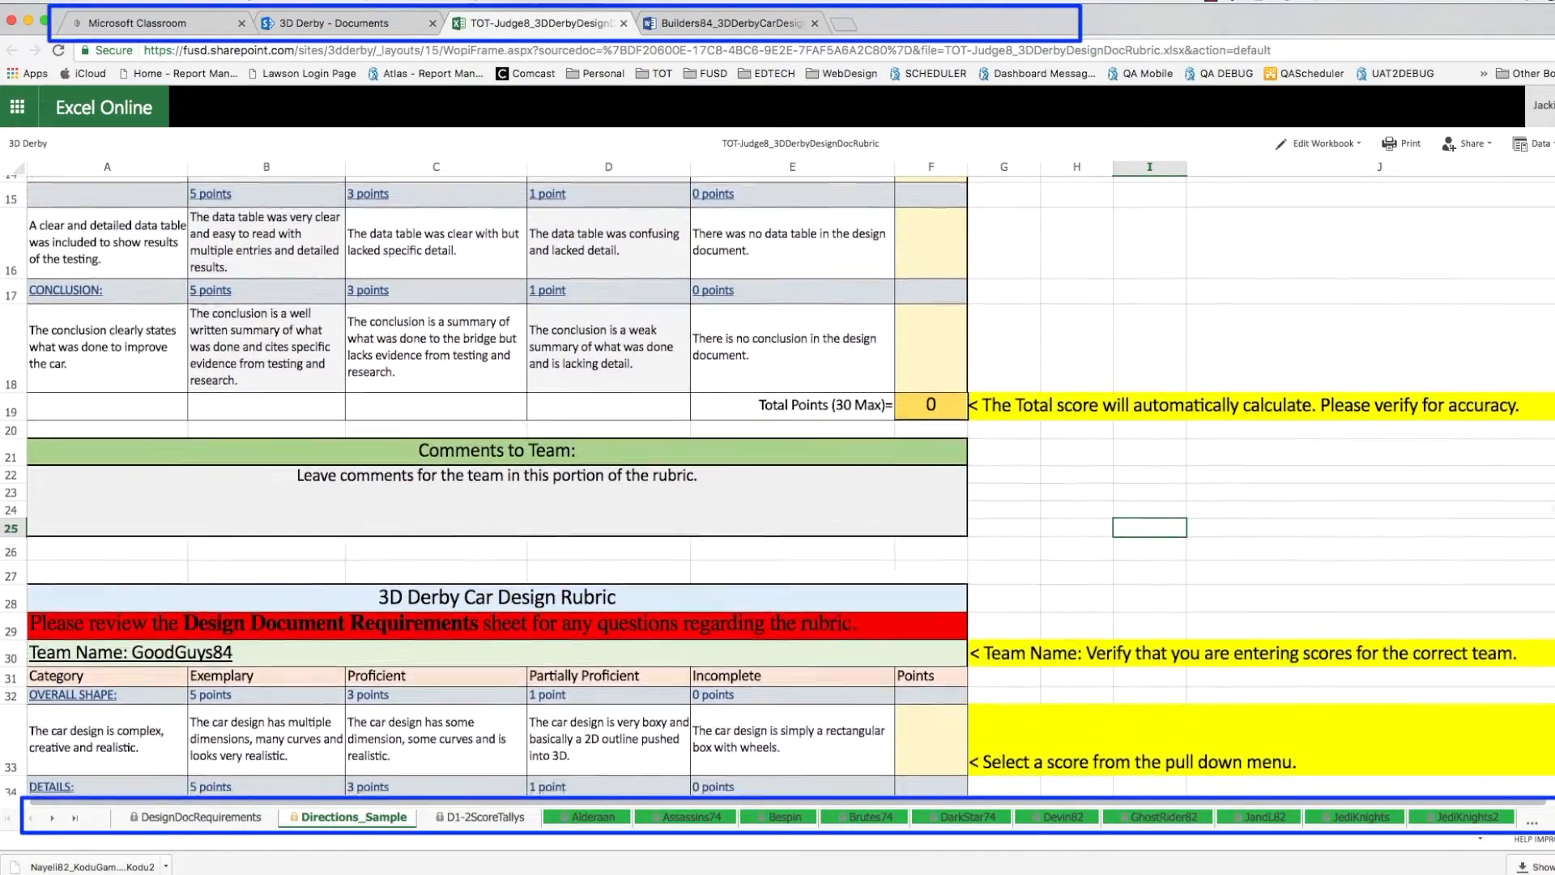
{"action": "scroll", "coordinate": [777, 486], "scroll_direction": "down", "scroll_amount": 3}
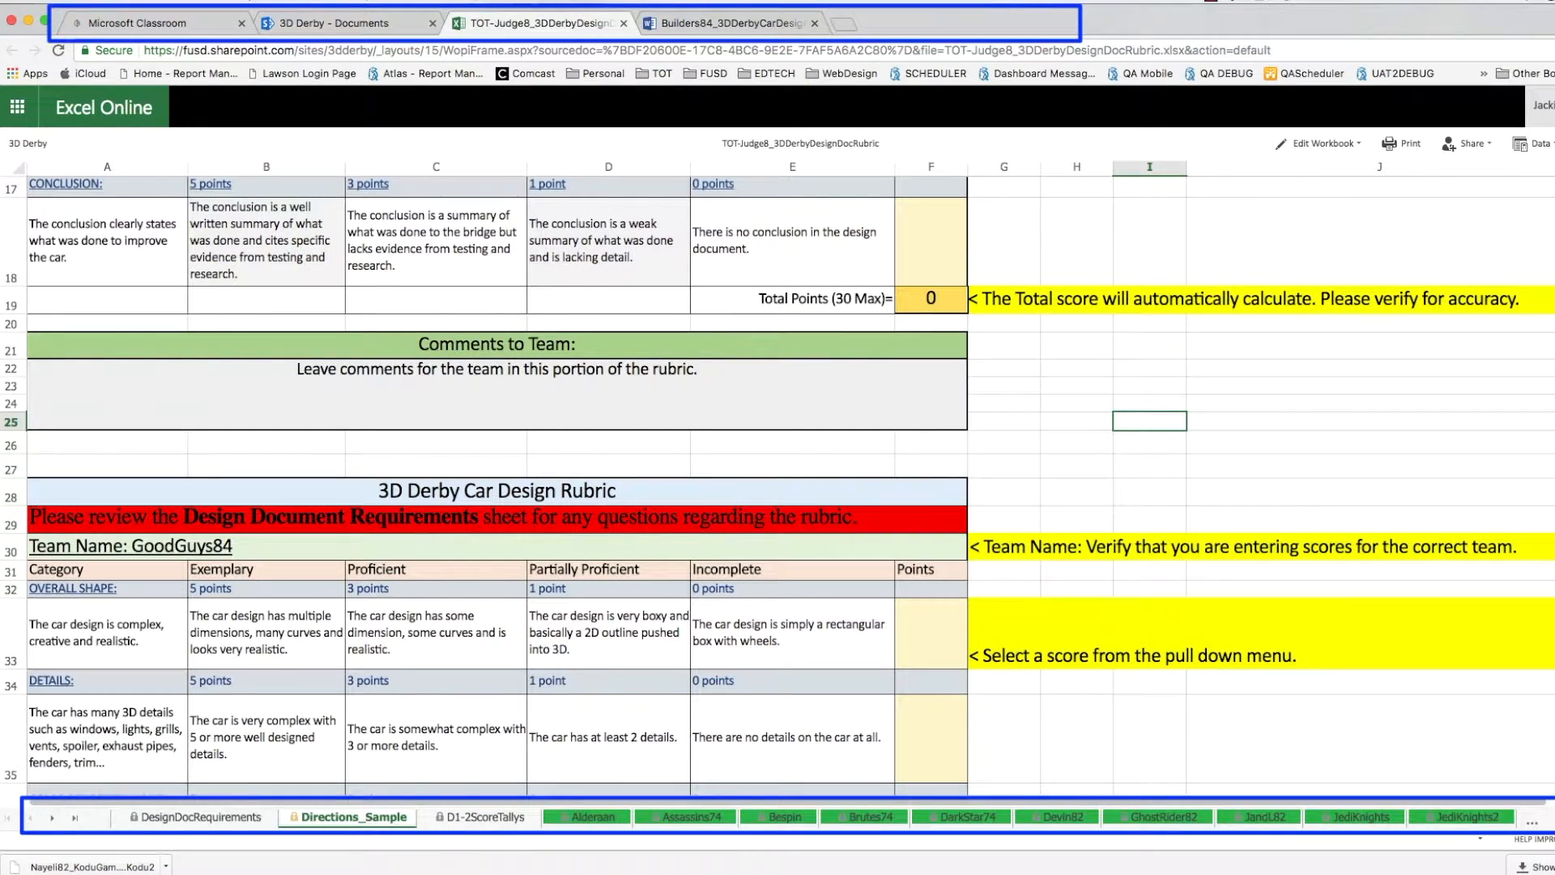
{"action": "scroll", "coordinate": [777, 486], "scroll_direction": "down", "scroll_amount": 3}
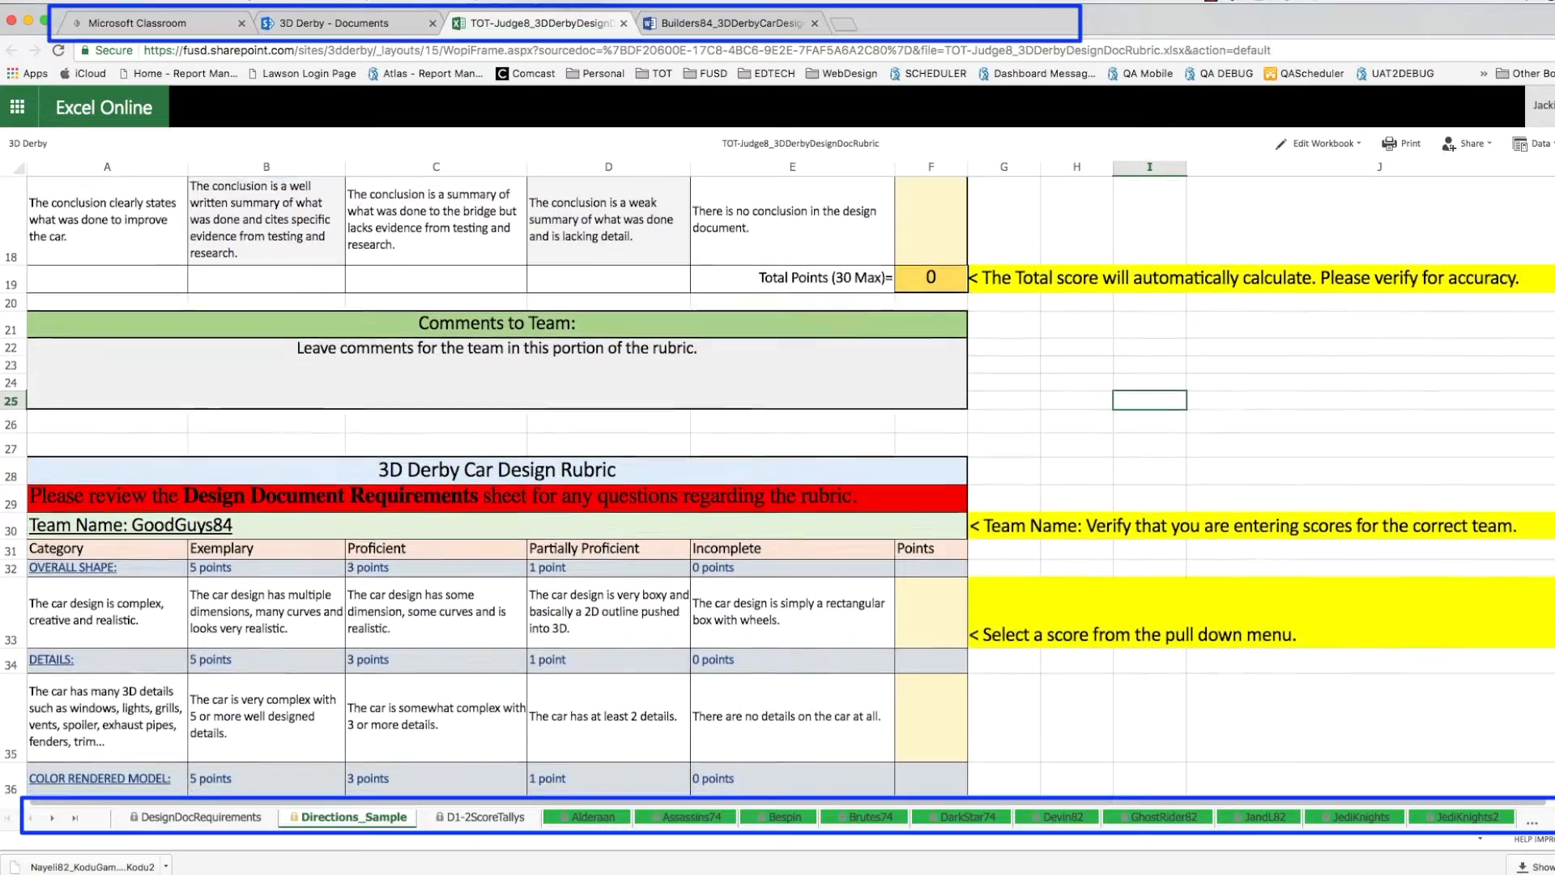
{"action": "scroll", "coordinate": [778, 486], "scroll_direction": "down", "scroll_amount": 2}
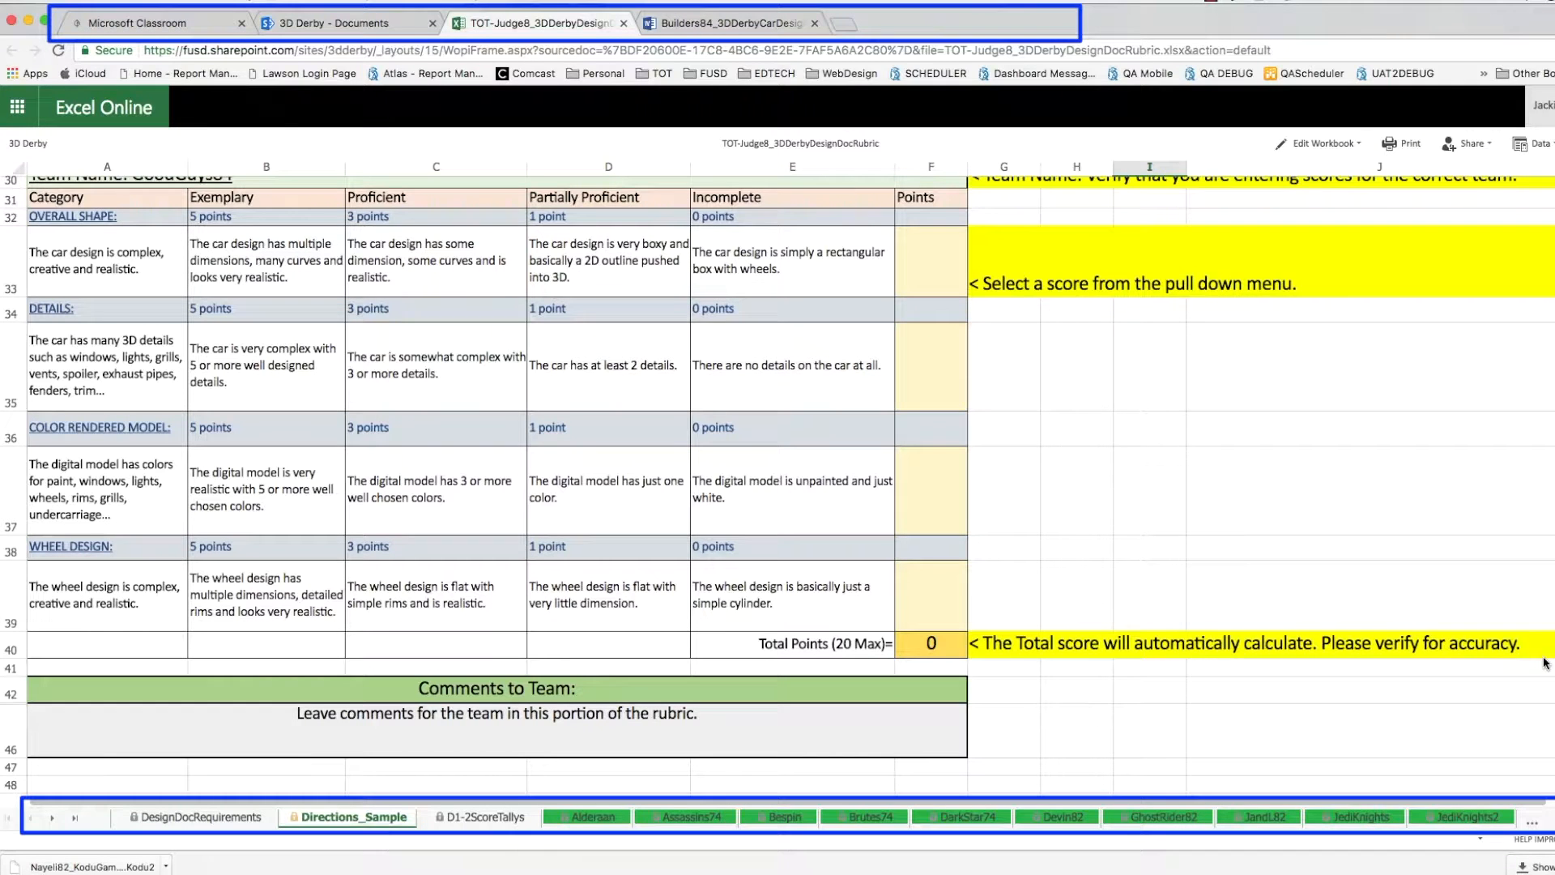
{"action": "scroll", "coordinate": [1544, 662], "scroll_direction": "up", "scroll_amount": 3}
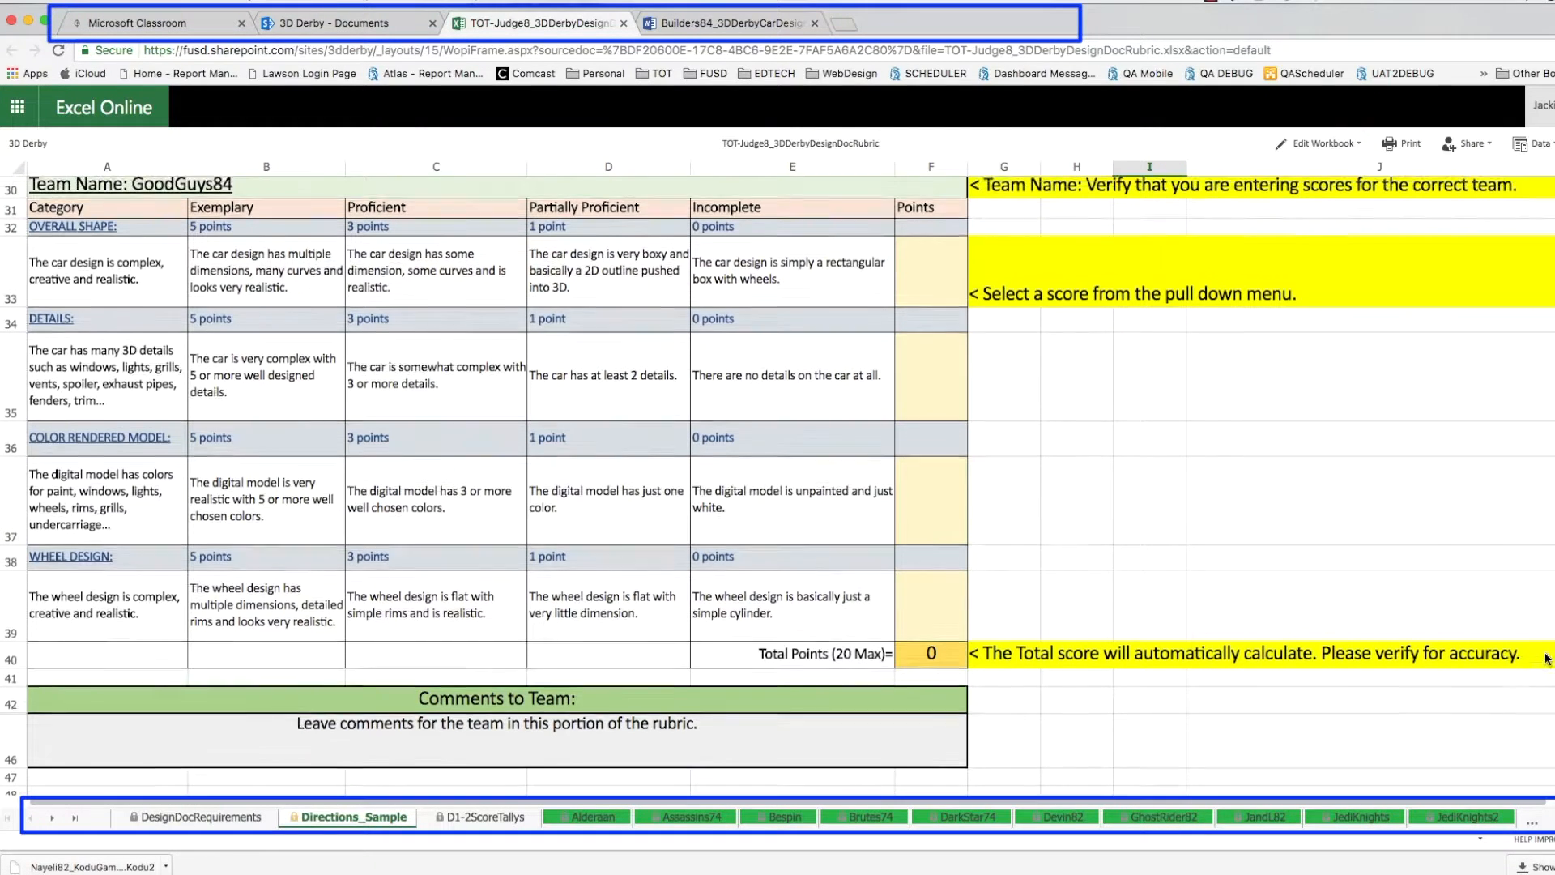
{"action": "scroll", "coordinate": [1544, 628], "scroll_direction": "up", "scroll_amount": 3}
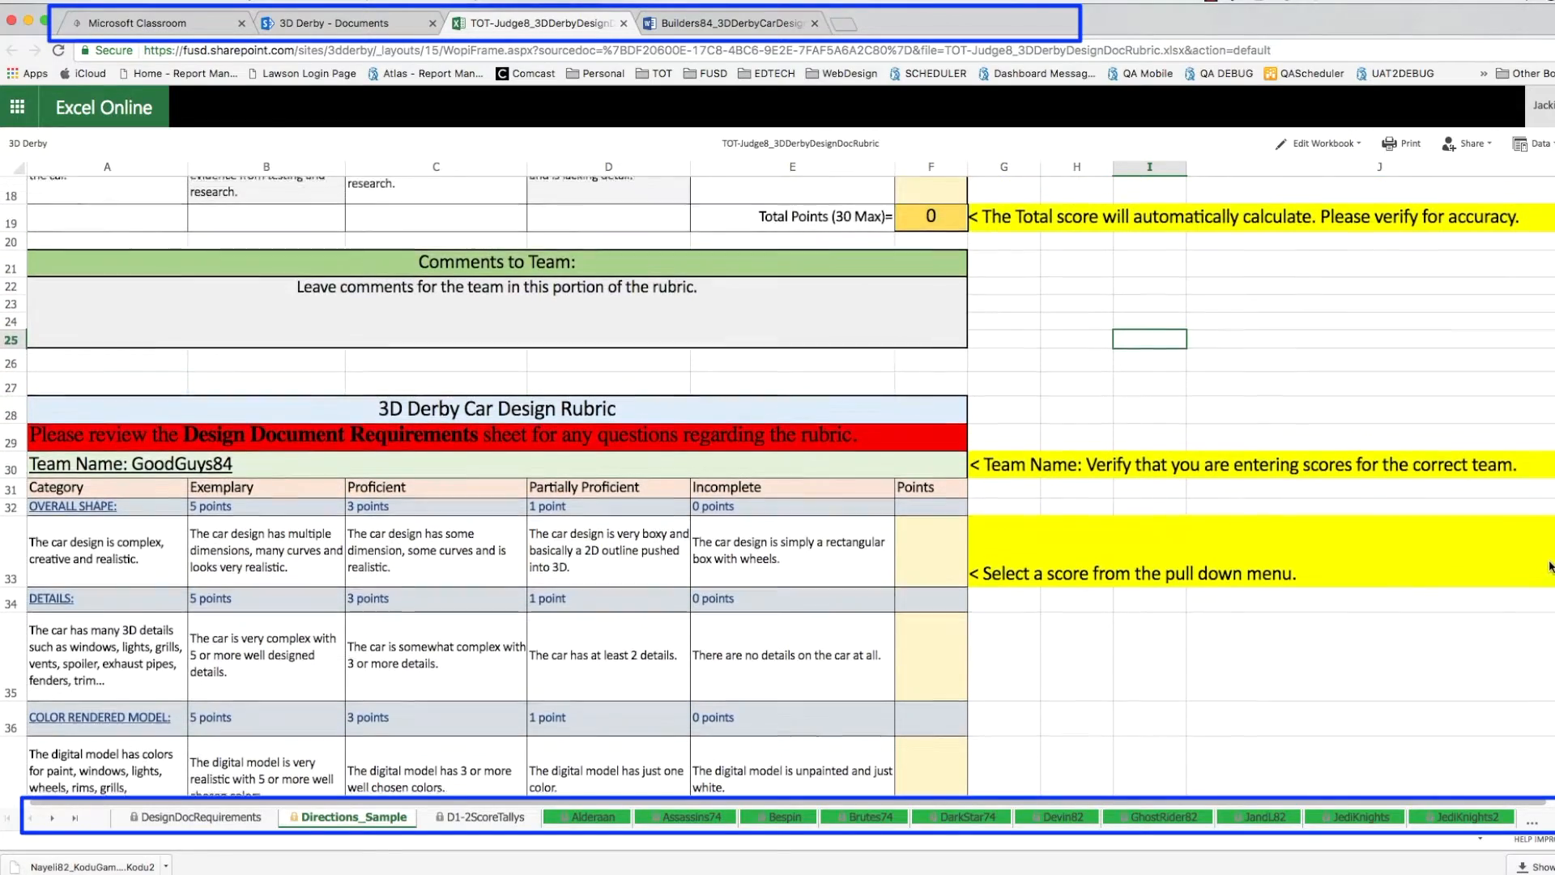
{"action": "scroll", "coordinate": [1548, 574], "scroll_direction": "up", "scroll_amount": 2}
{"action": "scroll", "coordinate": [1548, 571], "scroll_direction": "up", "scroll_amount": 2}
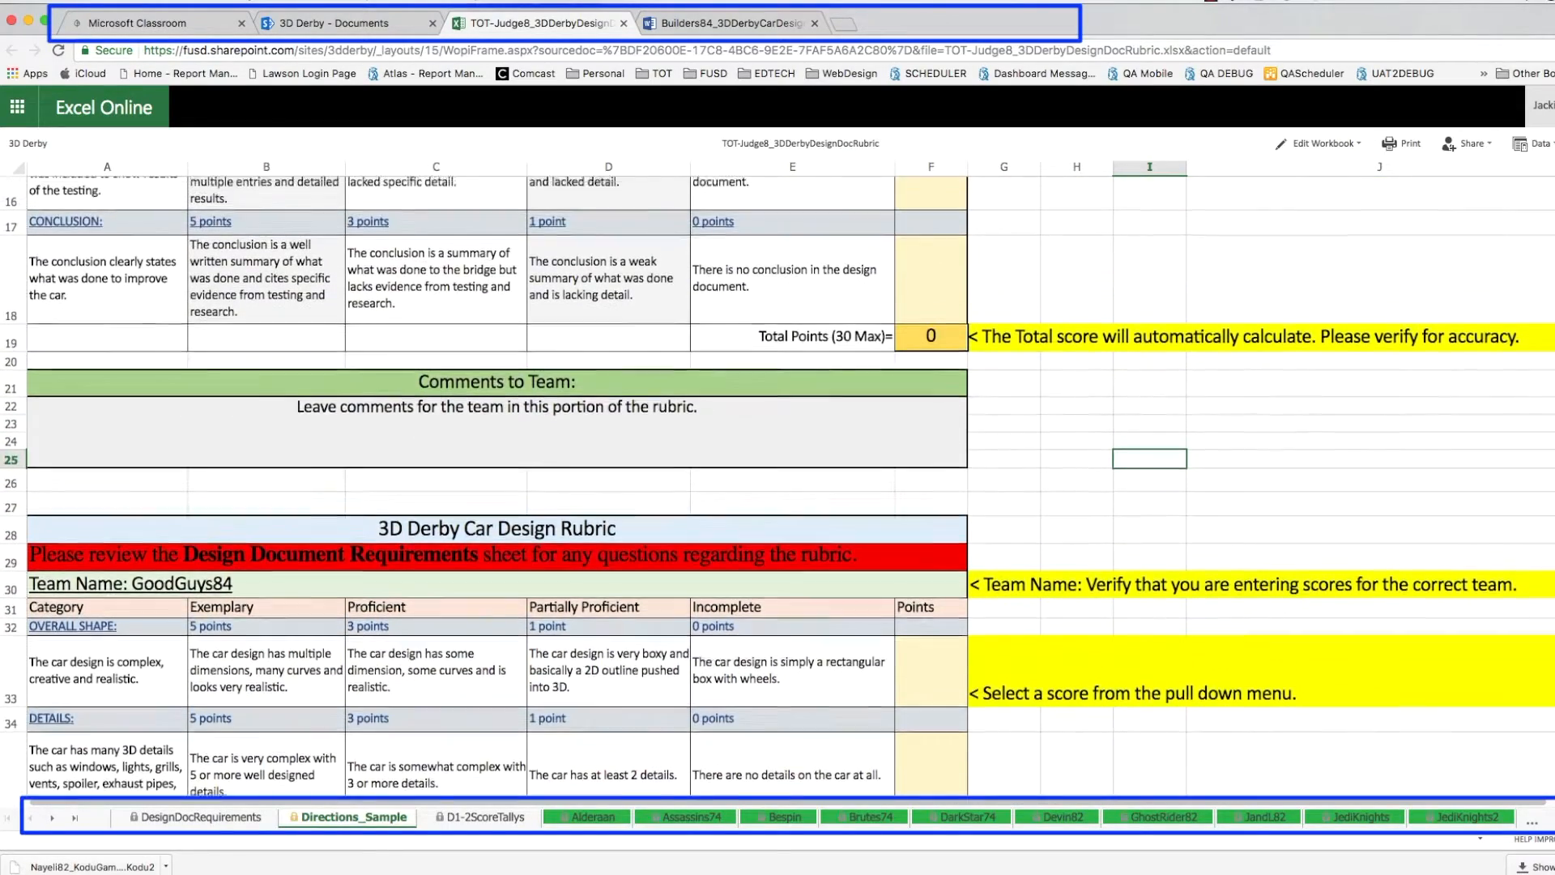
{"action": "scroll", "coordinate": [1548, 571], "scroll_direction": "up", "scroll_amount": 3}
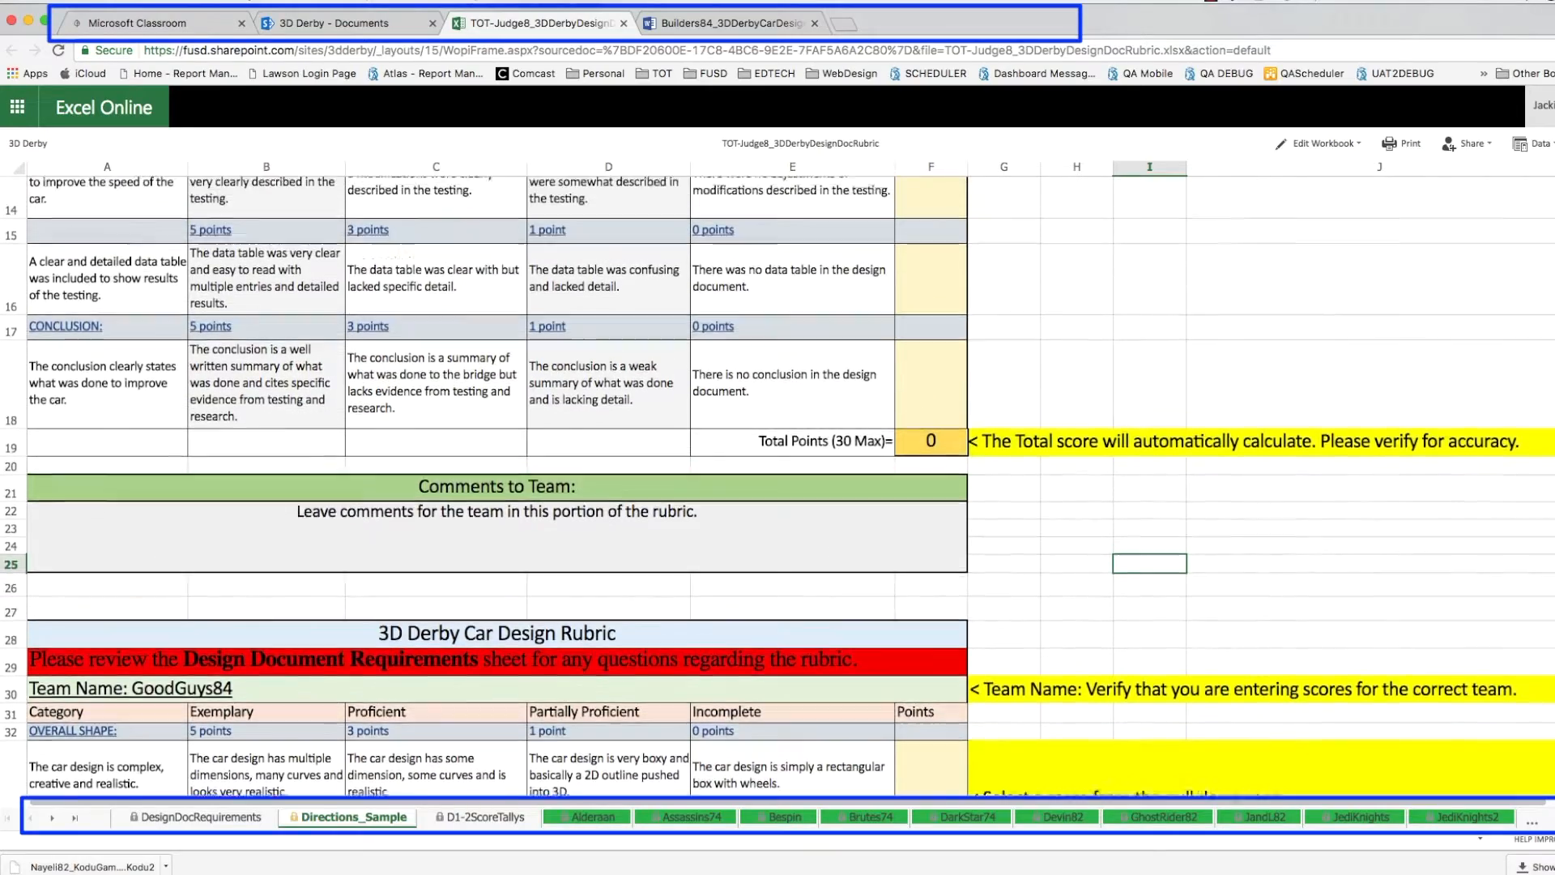
{"action": "scroll", "coordinate": [1549, 571], "scroll_direction": "up", "scroll_amount": 6}
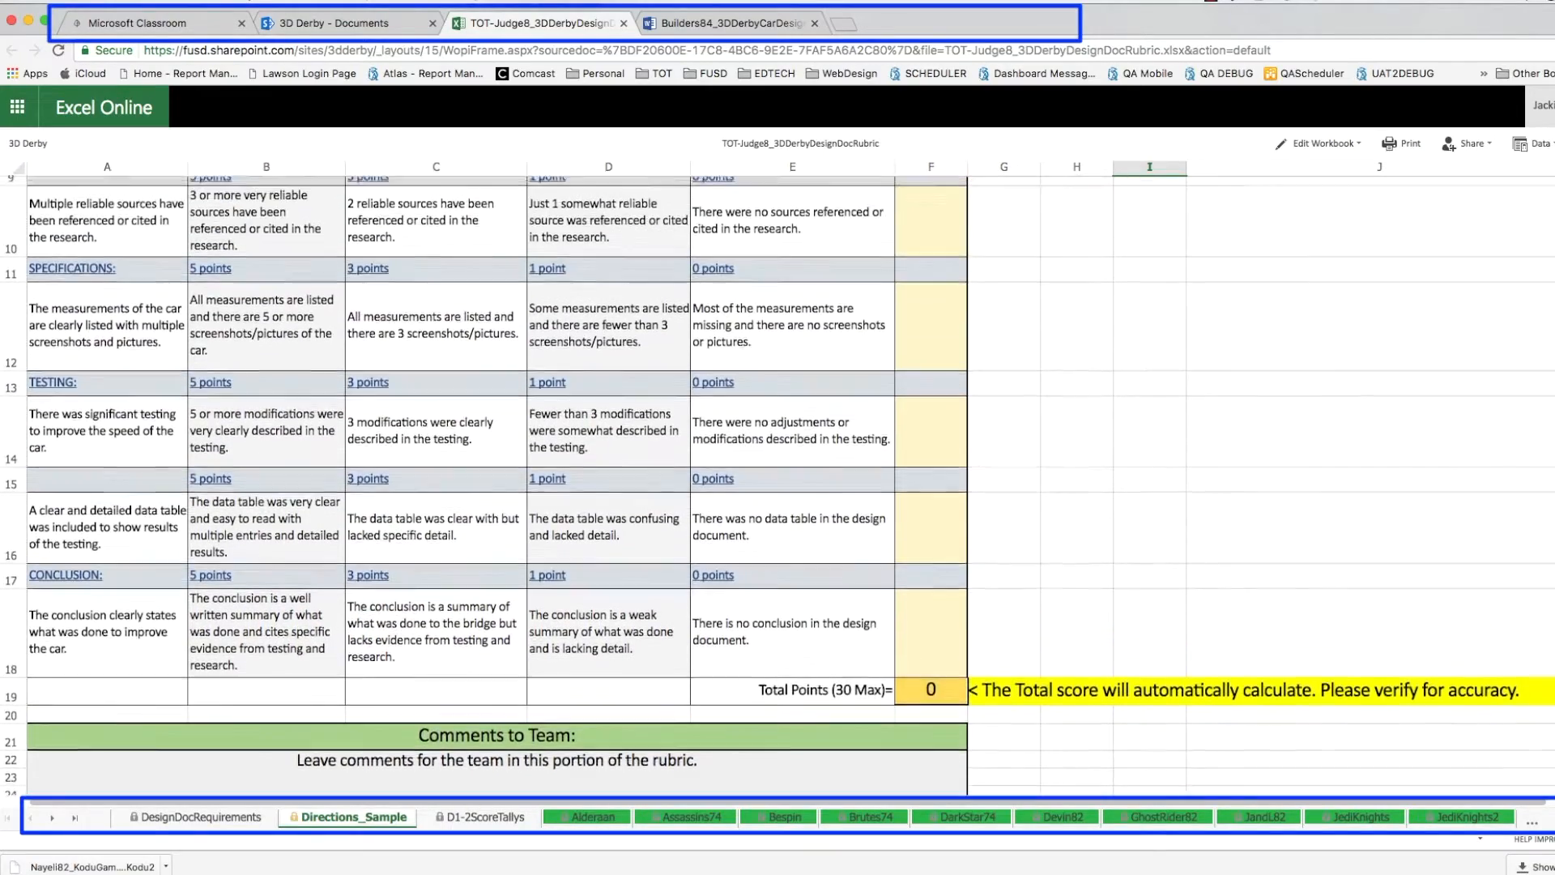
{"action": "scroll", "coordinate": [1549, 571], "scroll_direction": "up", "scroll_amount": 1}
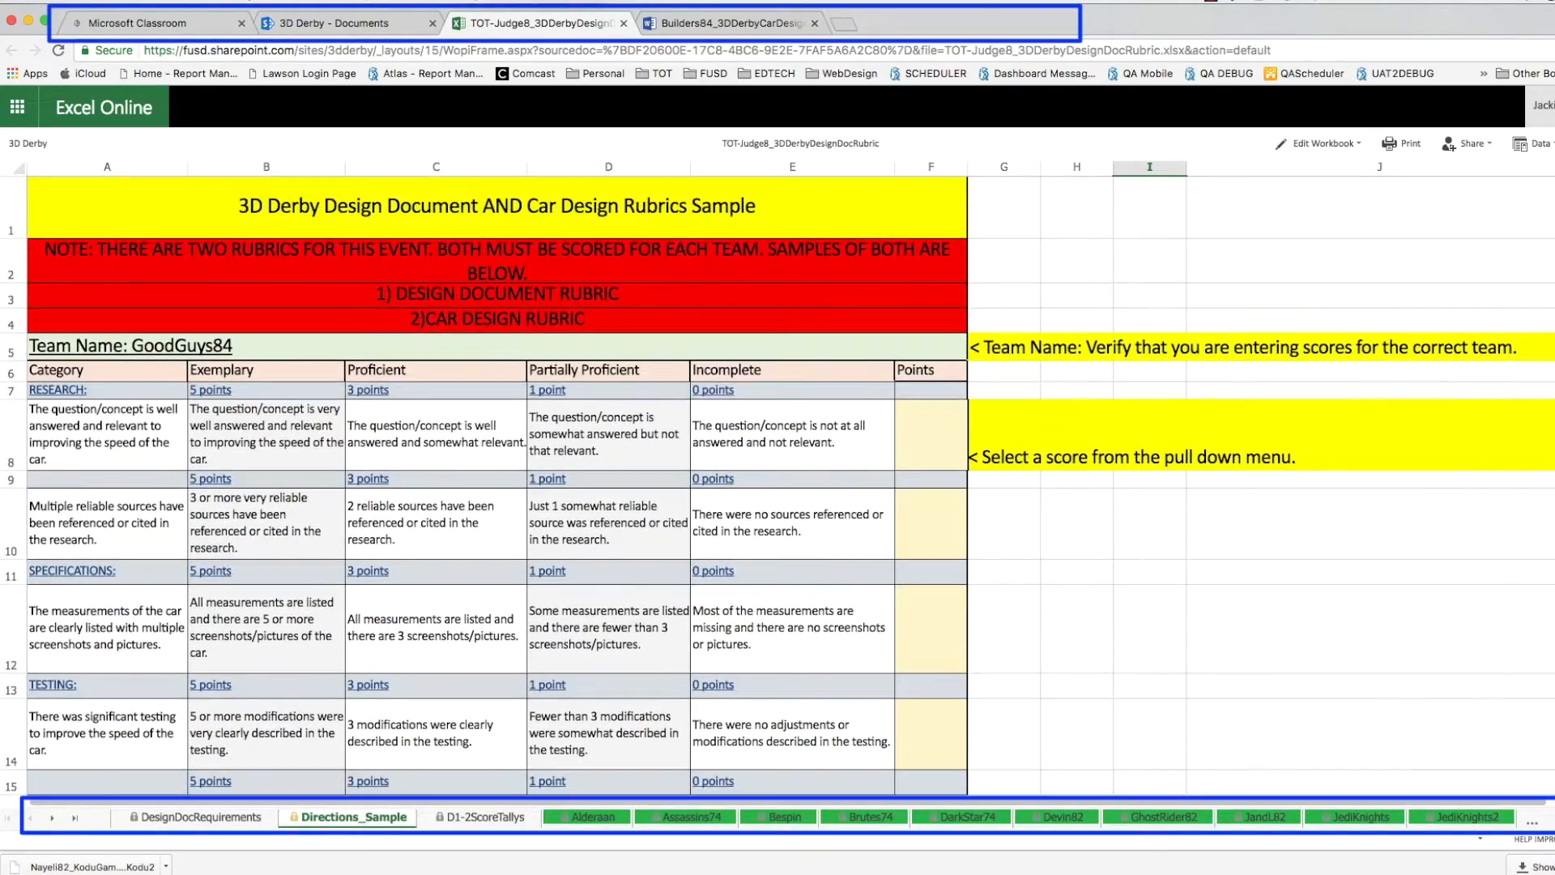
- Scroll the sheet tabs to open the Builders rubric sheet and show the Edit Workbook options
{"action": "left_click", "coordinate": [52, 818]}
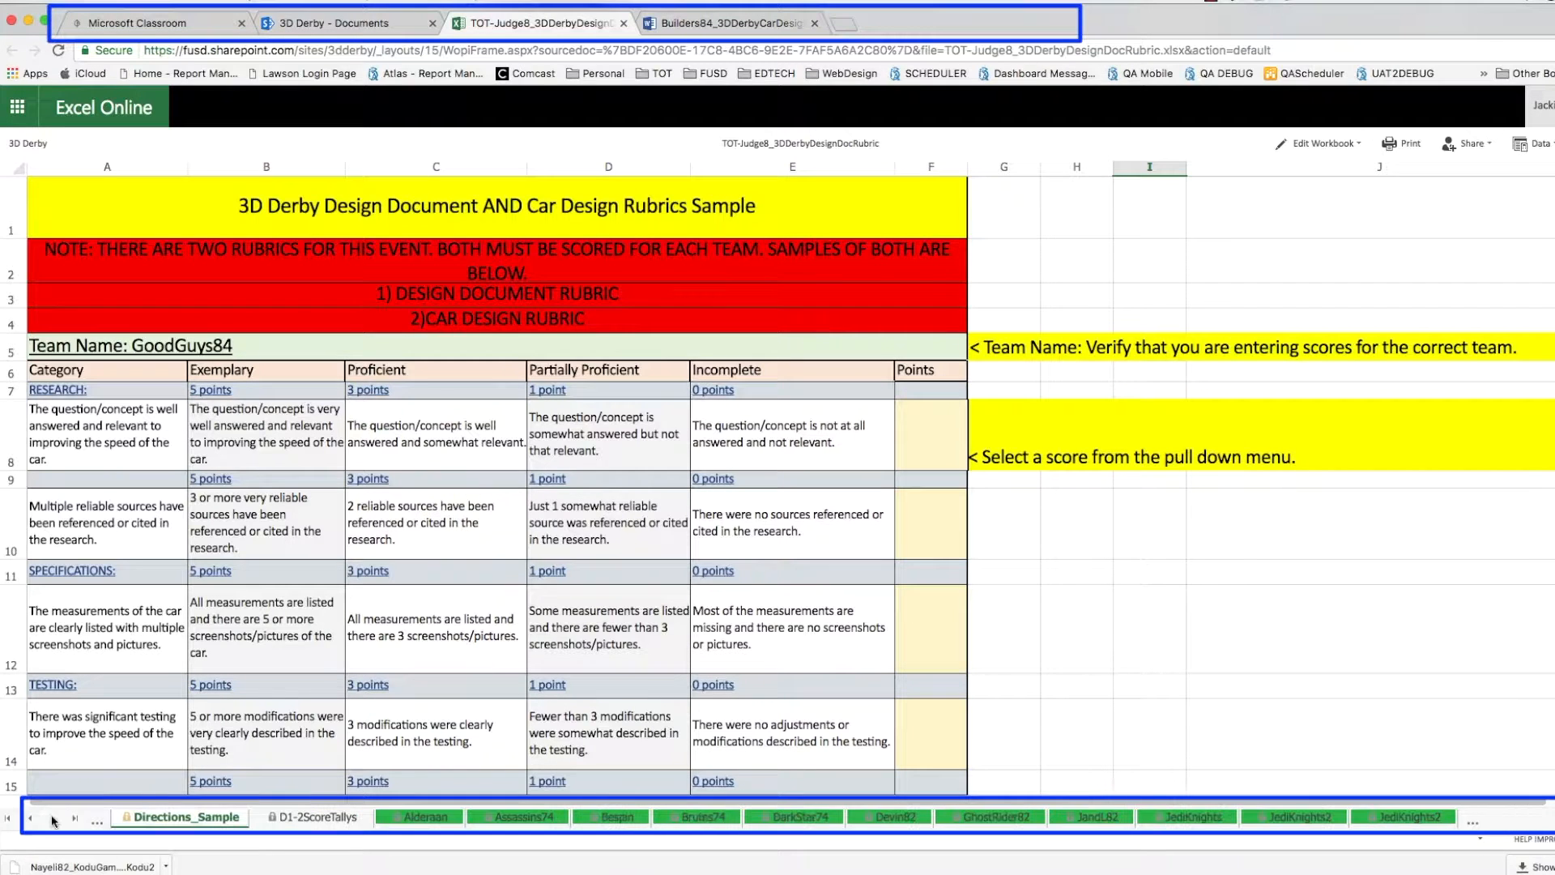
{"action": "left_click", "coordinate": [52, 818]}
{"action": "left_click", "coordinate": [52, 818]}
{"action": "left_click", "coordinate": [51, 818]}
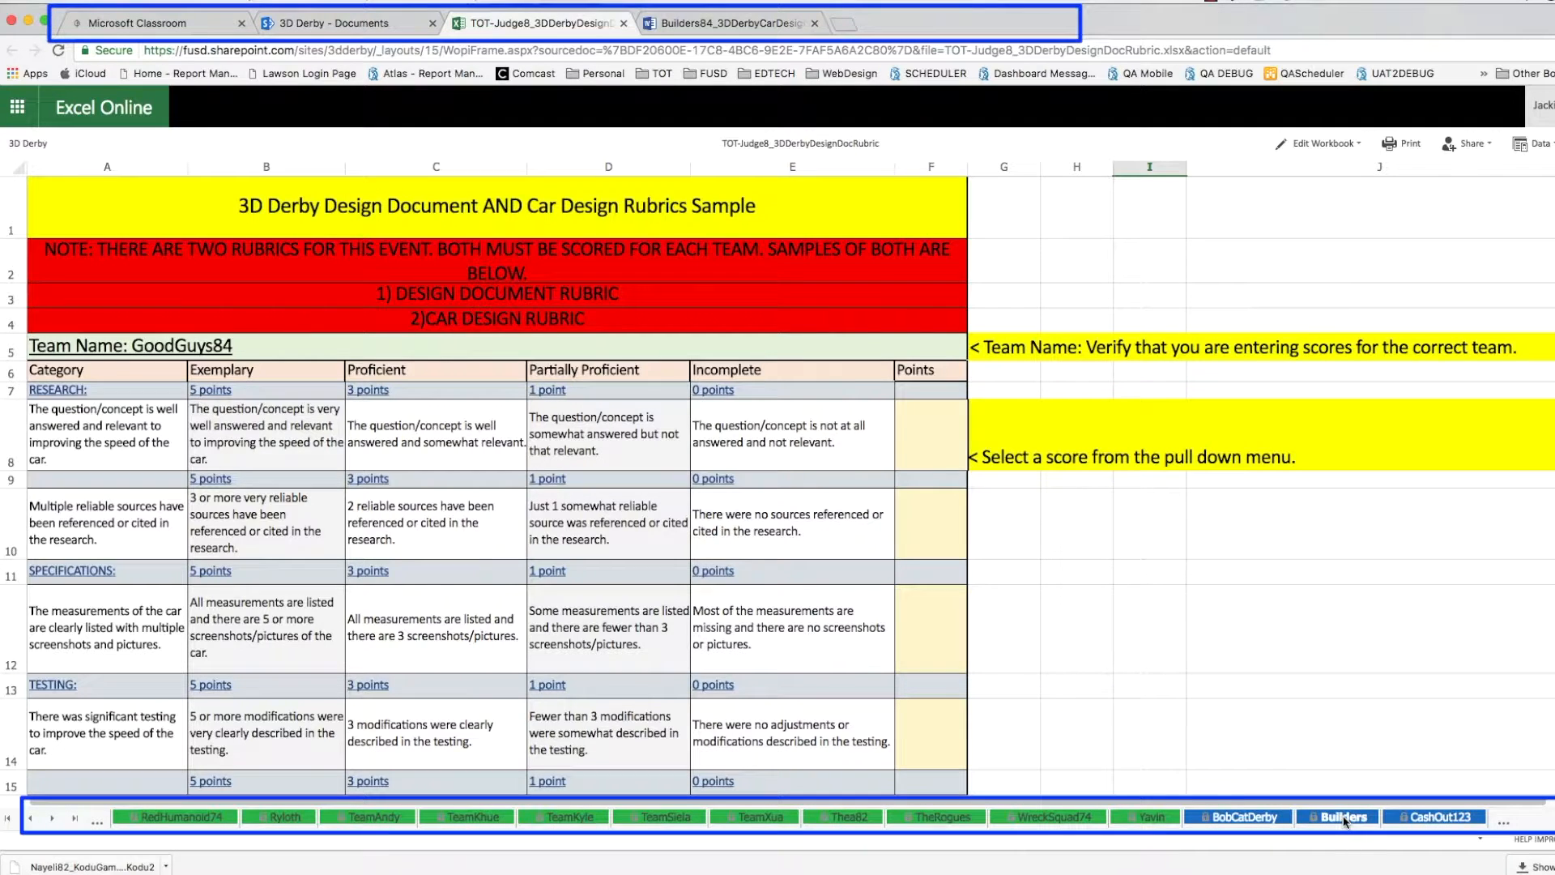
{"action": "left_click", "coordinate": [1344, 818]}
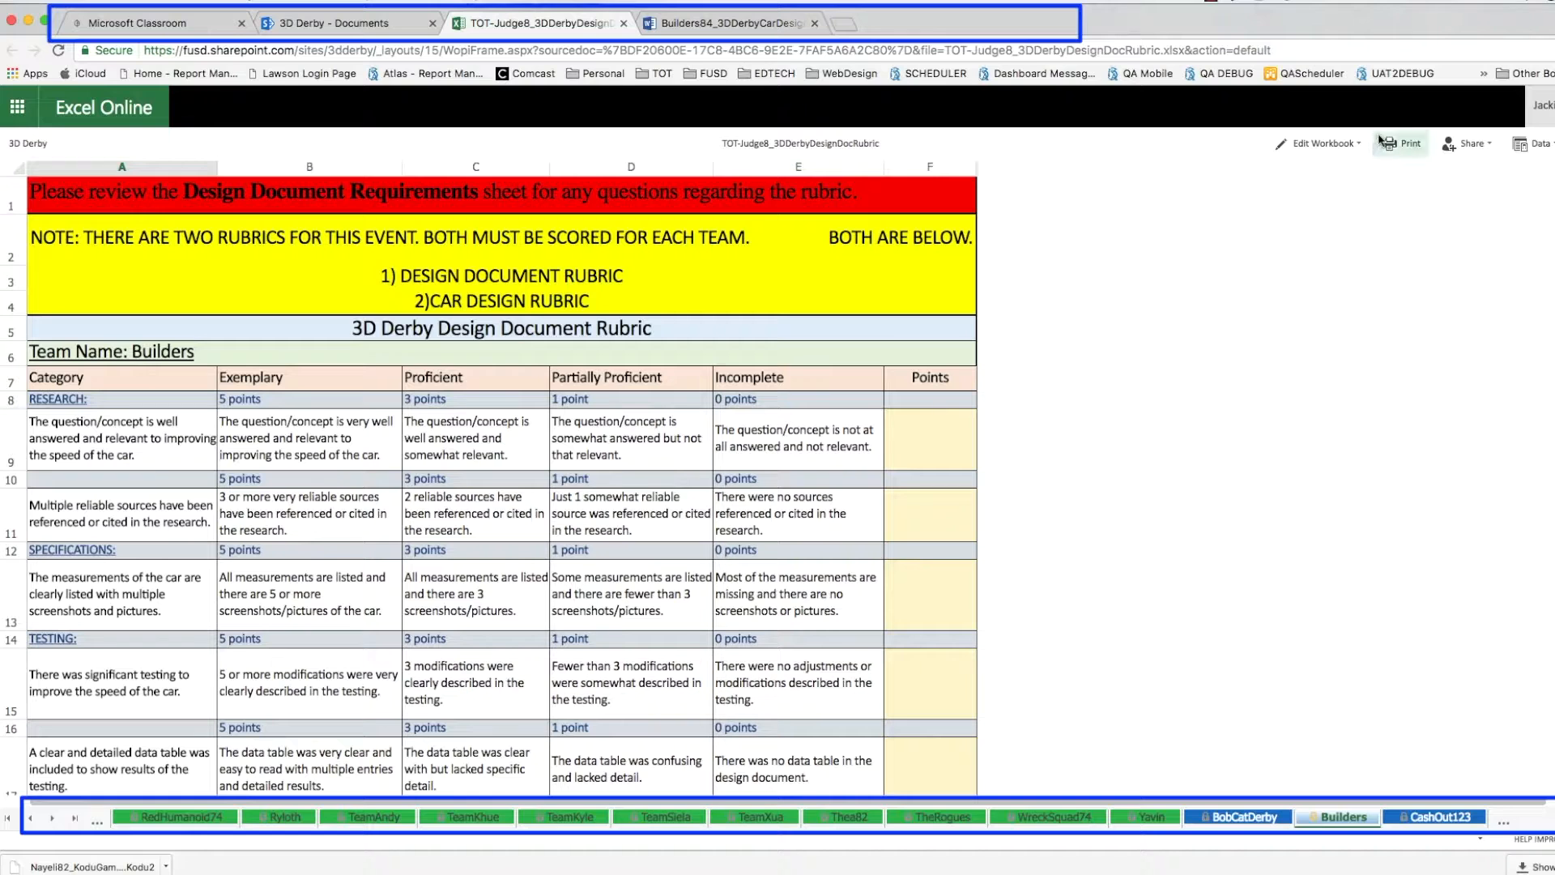
{"action": "left_click", "coordinate": [1358, 146]}
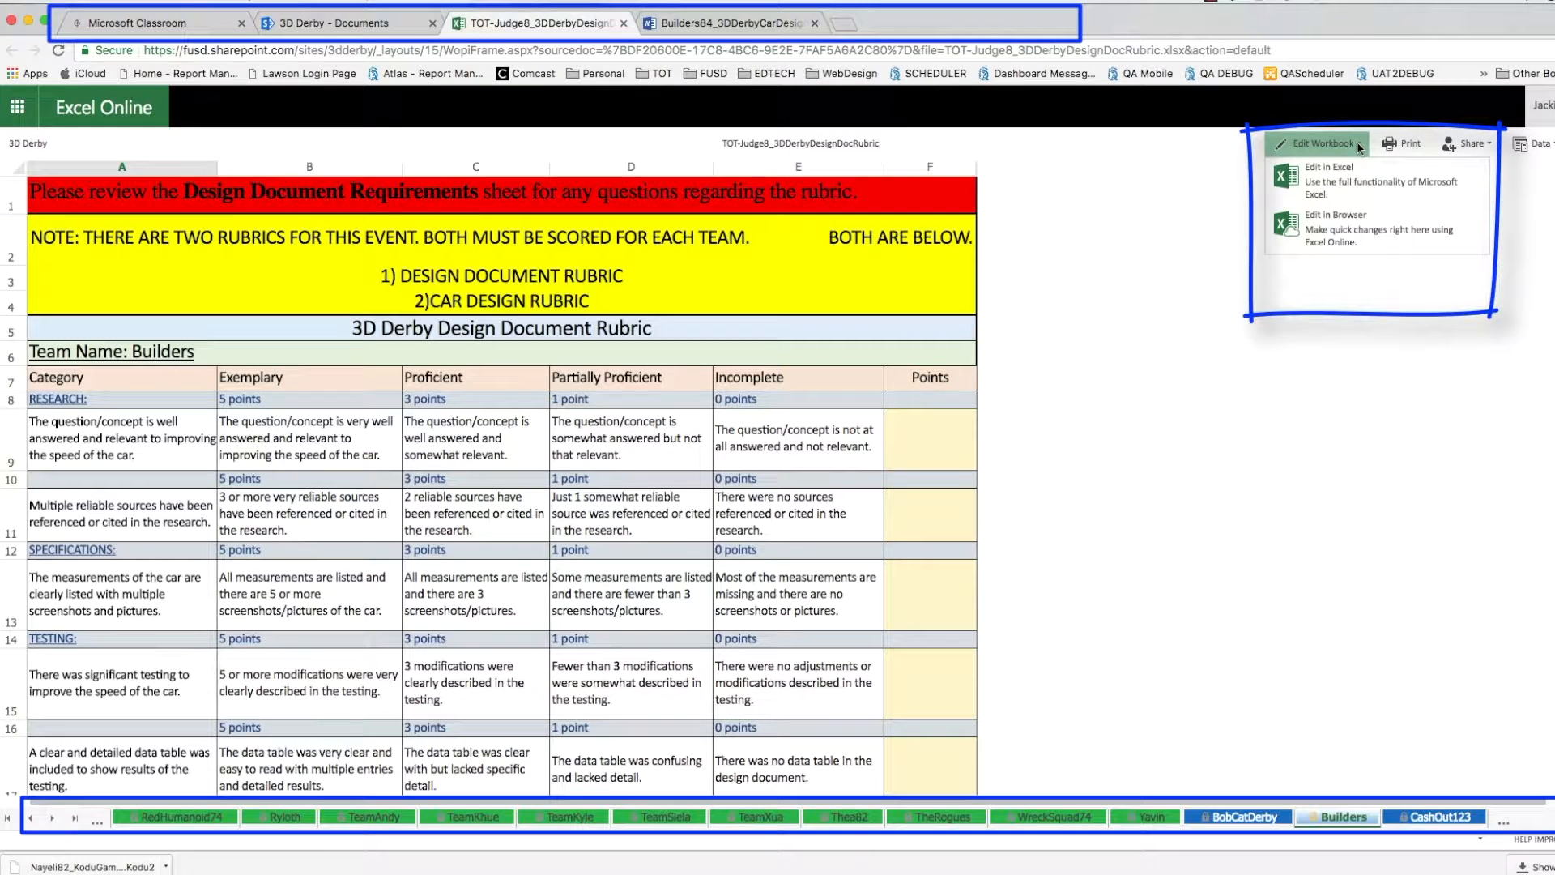
{"action": "left_click", "coordinate": [1346, 236]}
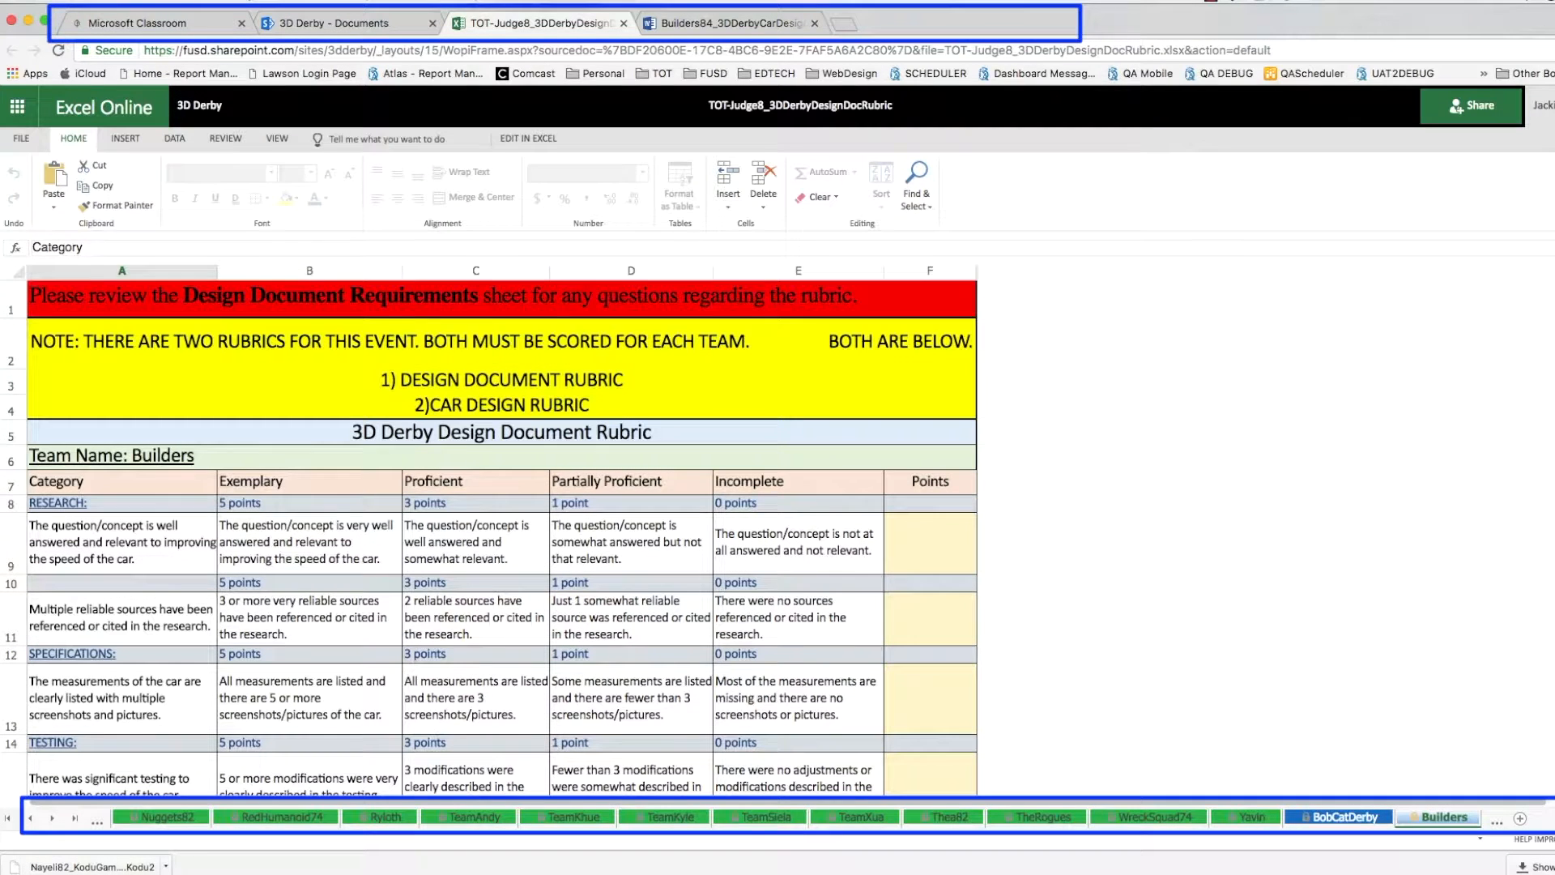
{"action": "scroll", "coordinate": [502, 534], "scroll_direction": "down", "scroll_amount": 1}
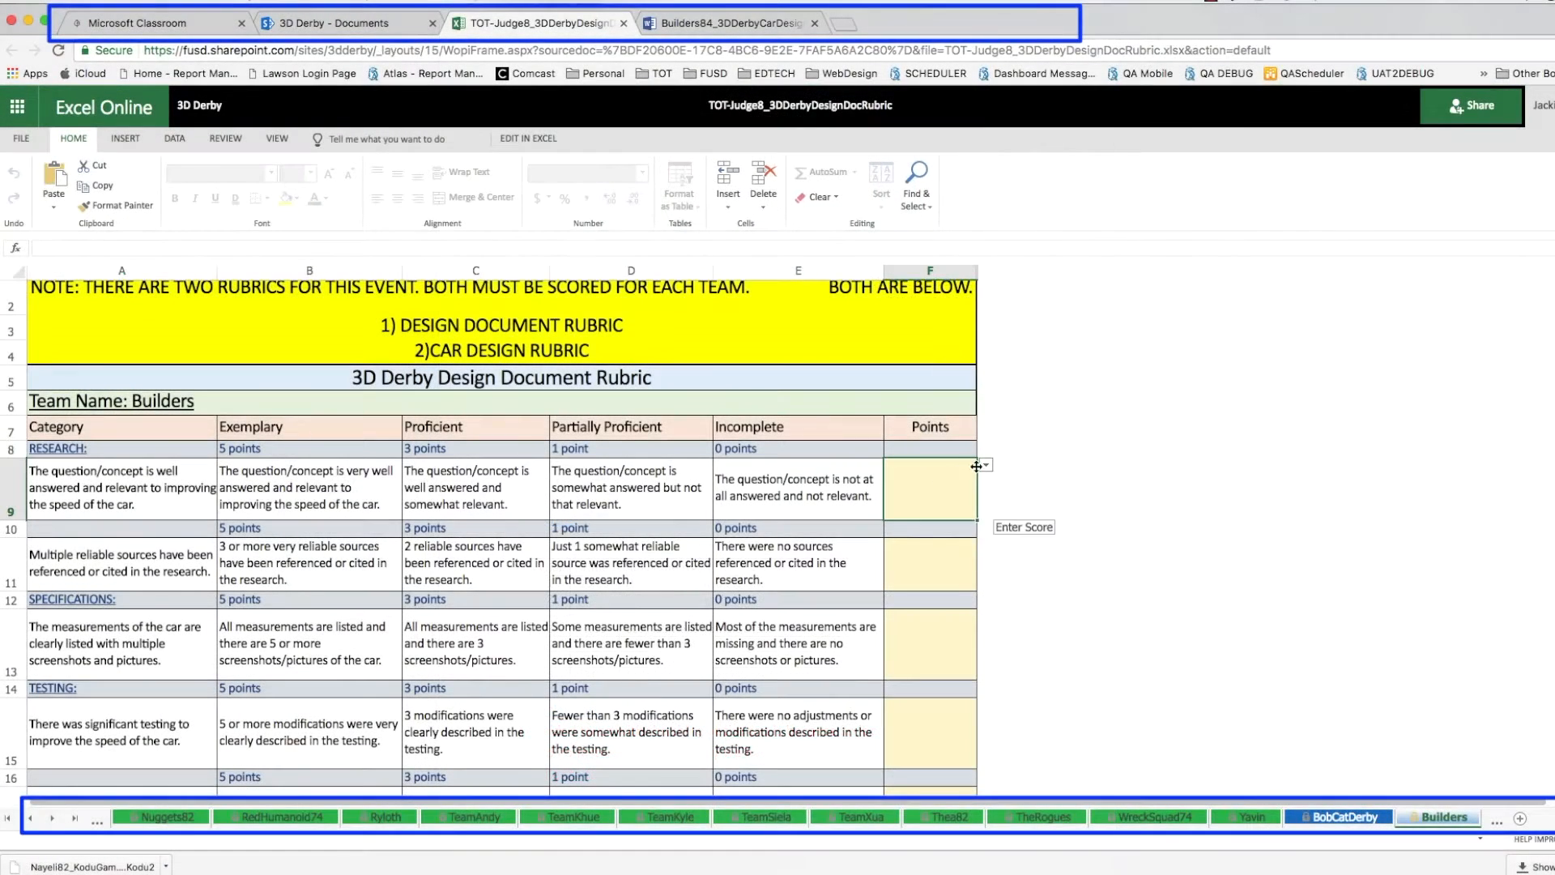
{"action": "left_click", "coordinate": [986, 464]}
{"action": "left_click", "coordinate": [958, 583]}
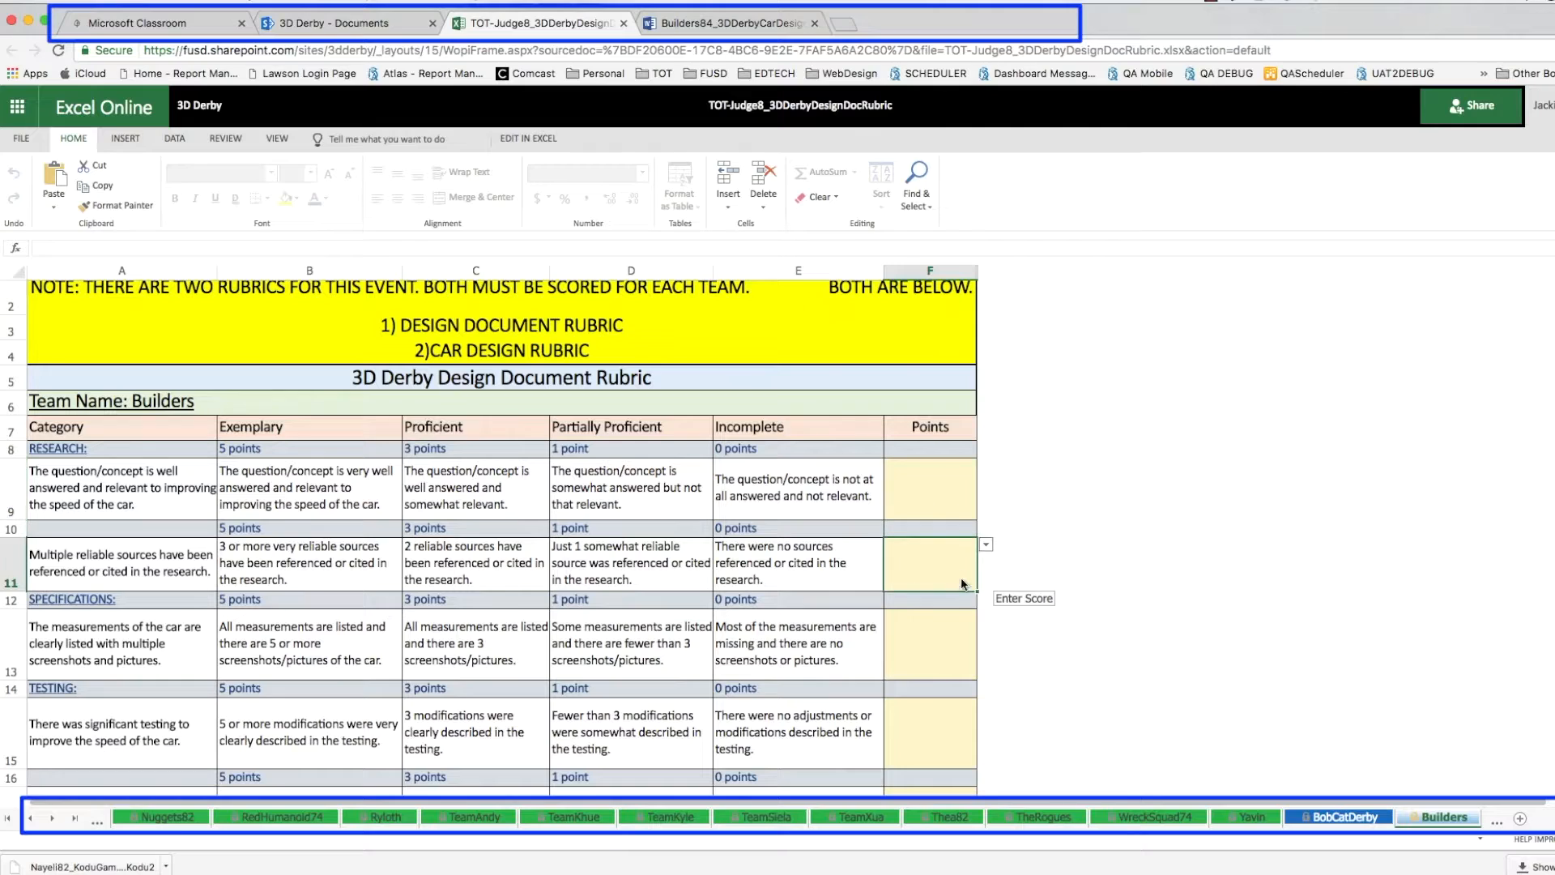
{"action": "left_click", "coordinate": [986, 545]}
{"action": "scroll", "coordinate": [526, 534], "scroll_direction": "down", "scroll_amount": 10}
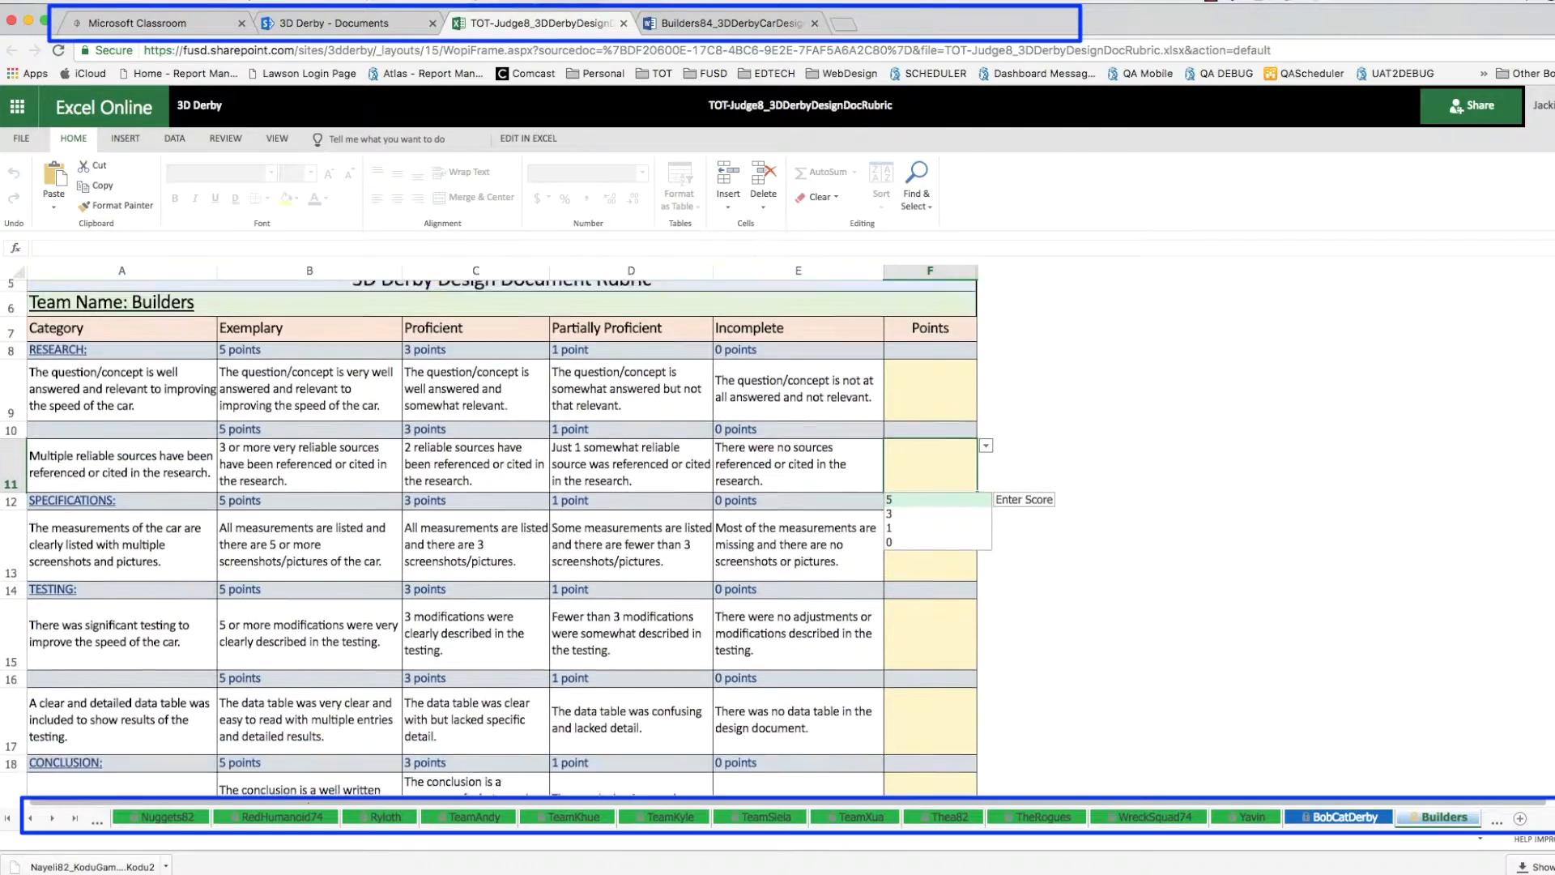
{"action": "scroll", "coordinate": [526, 535], "scroll_direction": "down", "scroll_amount": 1}
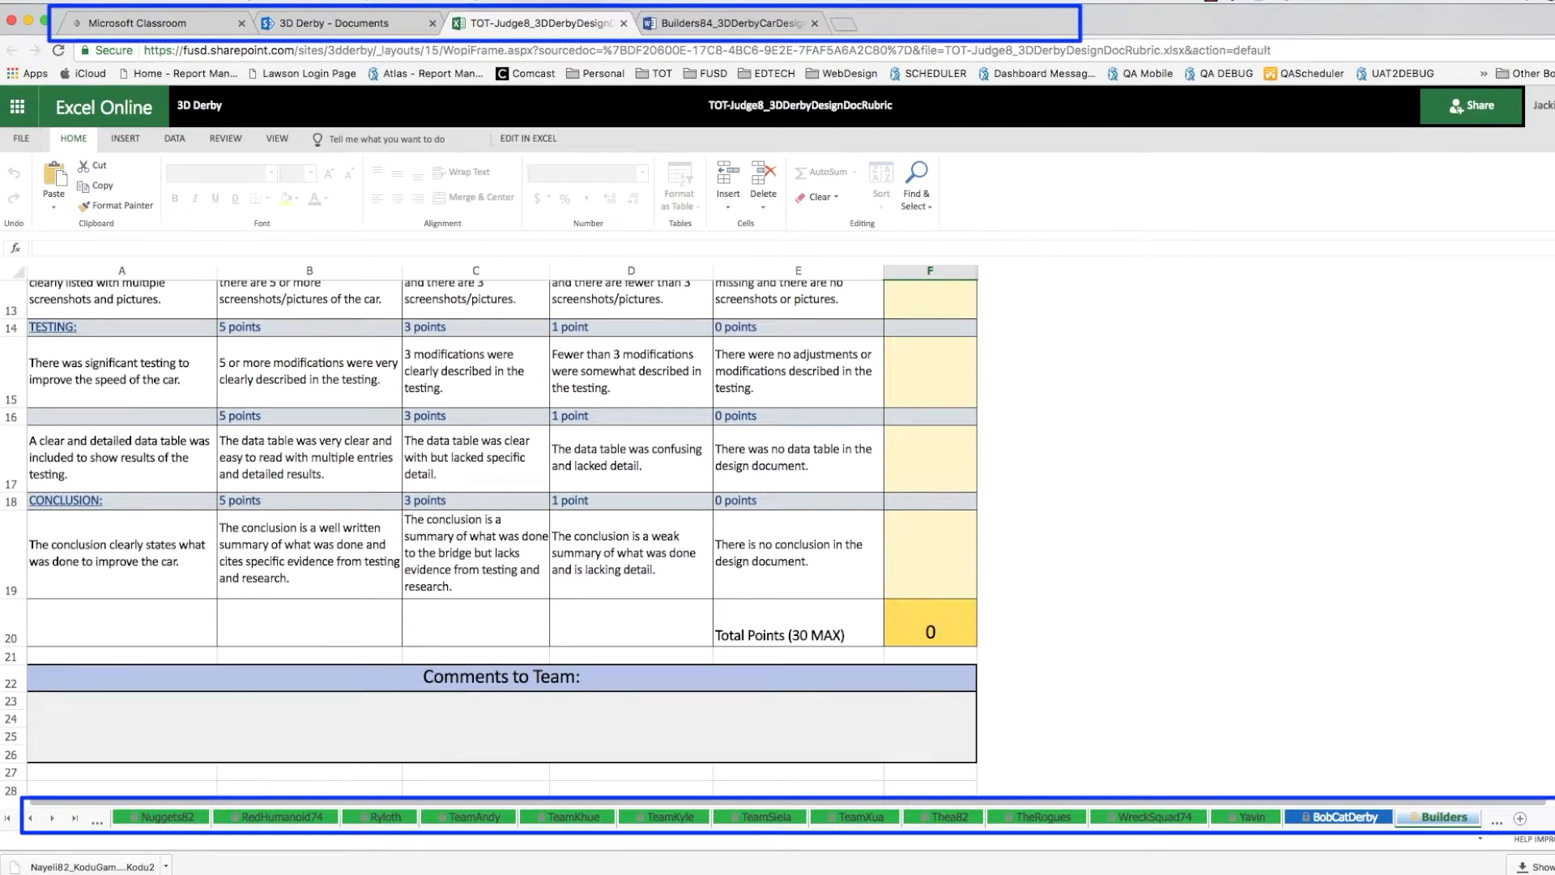
{"action": "scroll", "coordinate": [527, 535], "scroll_direction": "down", "scroll_amount": 11}
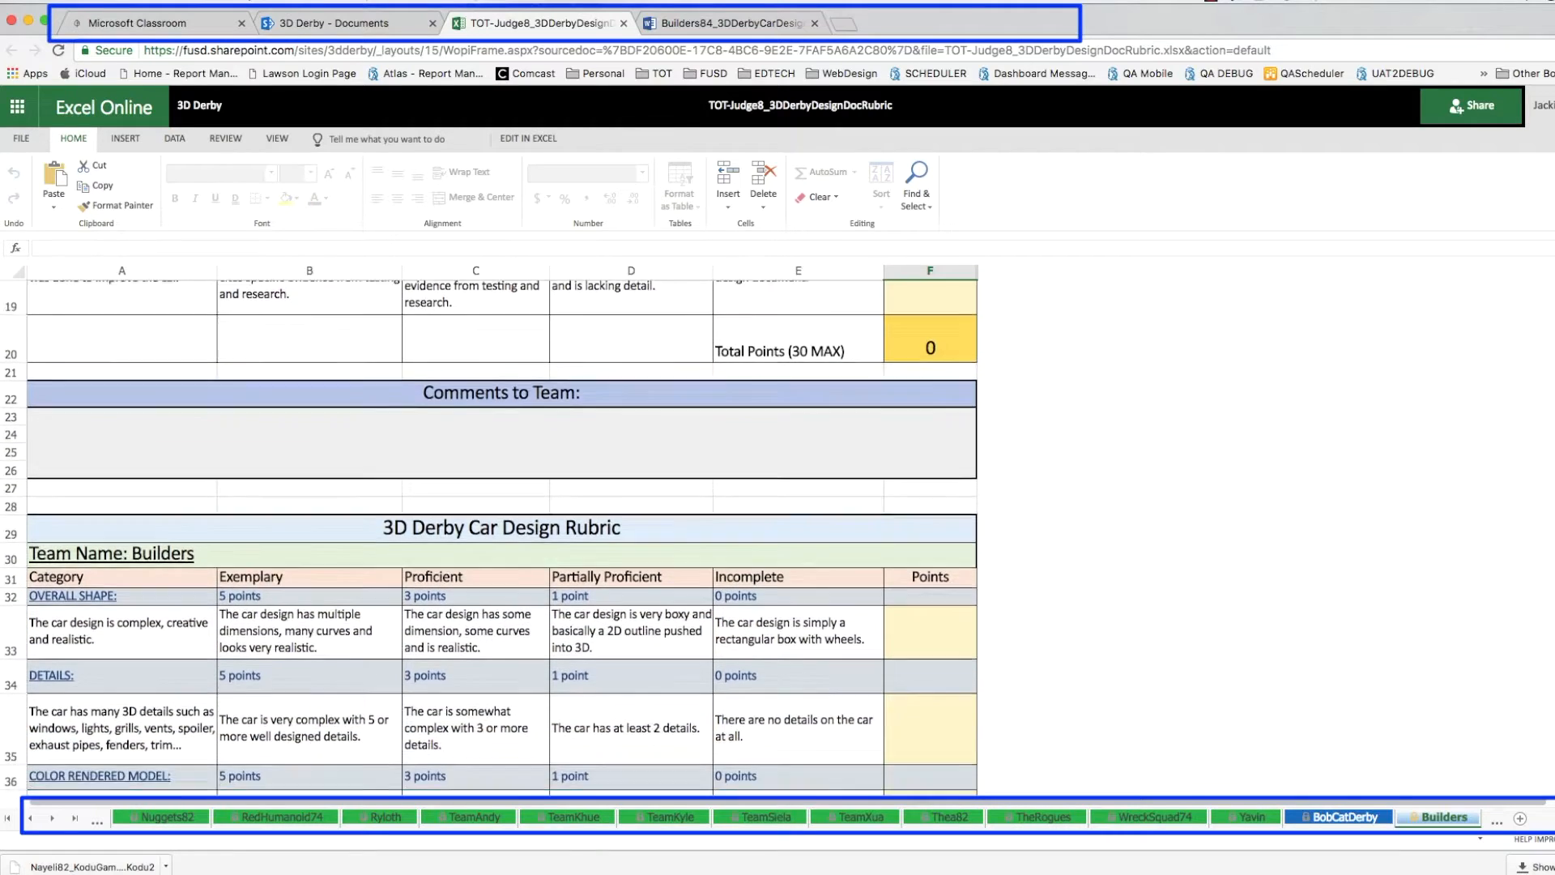
{"action": "scroll", "coordinate": [526, 535], "scroll_direction": "down", "scroll_amount": 3}
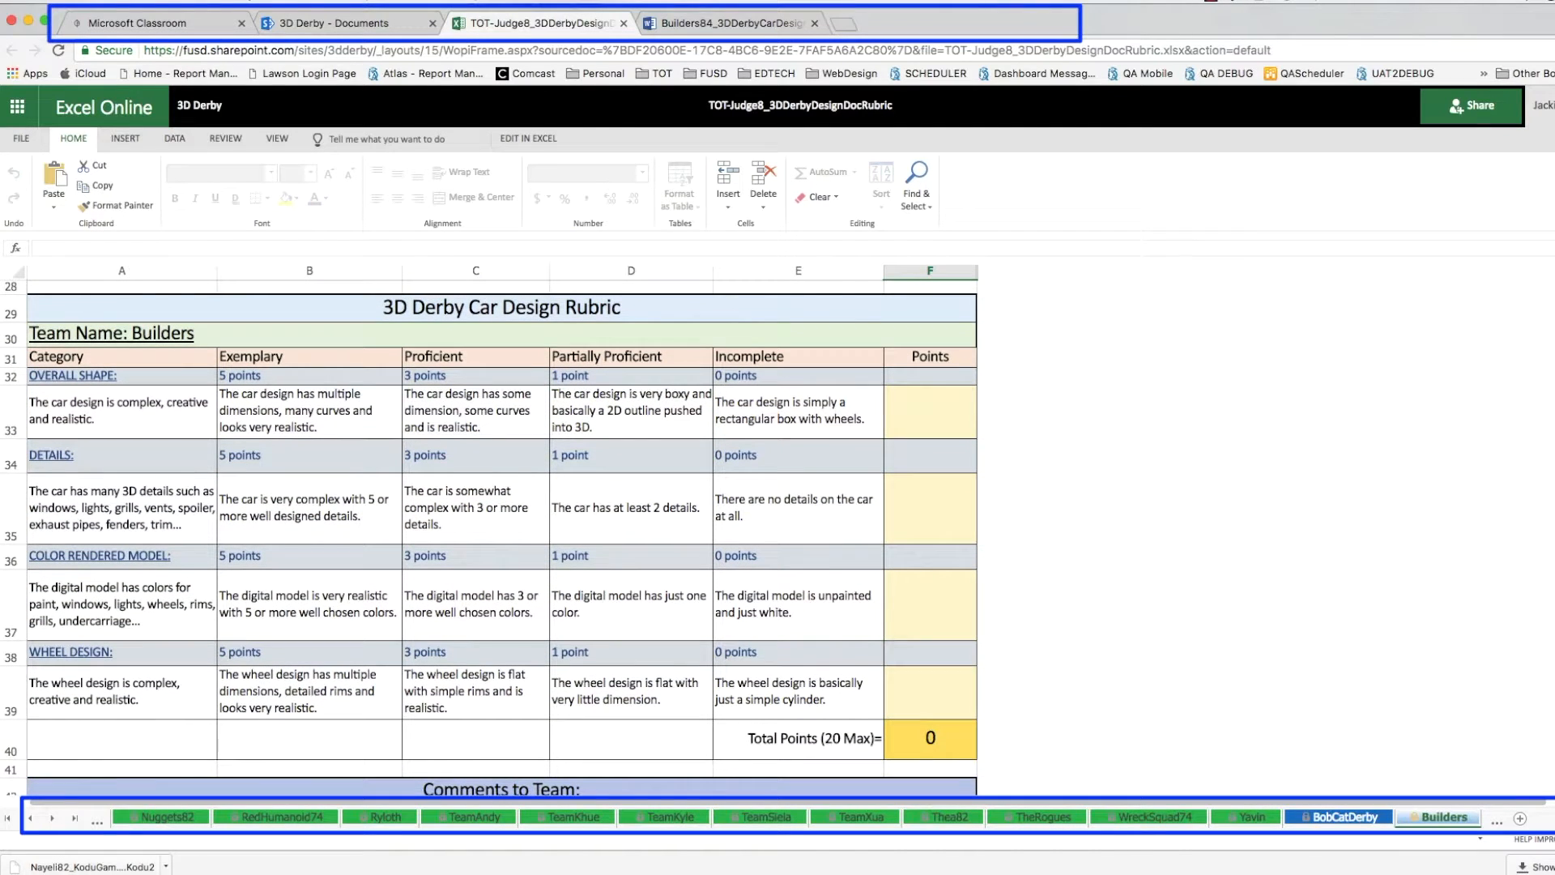
{"action": "left_click", "coordinate": [951, 416]}
{"action": "left_click", "coordinate": [939, 507]}
{"action": "left_click", "coordinate": [988, 483]}
{"action": "left_click", "coordinate": [987, 484]}
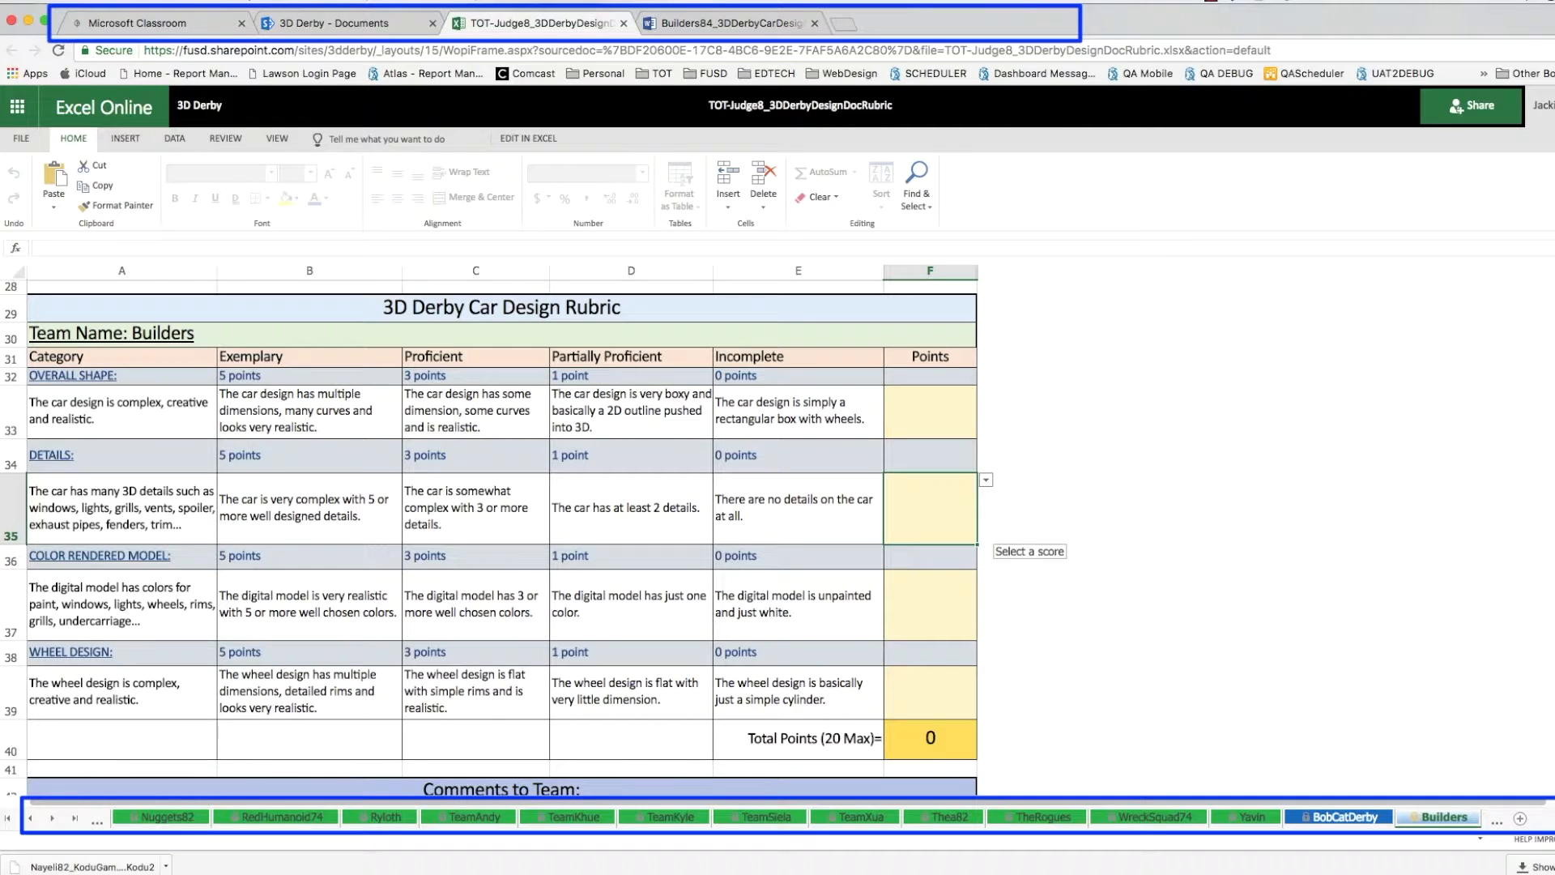
{"action": "scroll", "coordinate": [503, 534], "scroll_direction": "down", "scroll_amount": 2}
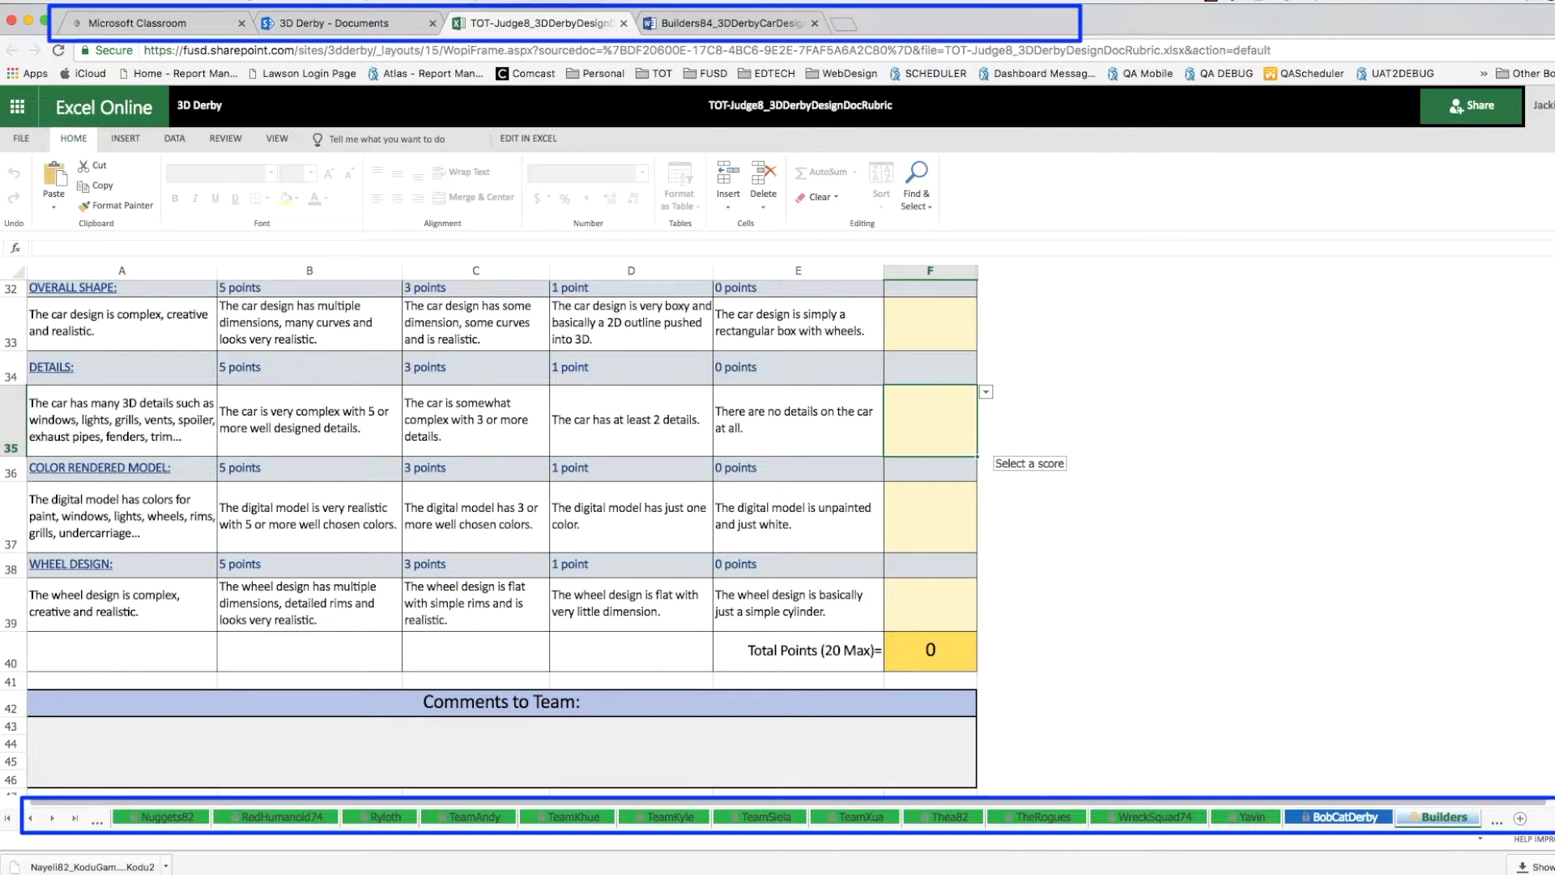
{"action": "scroll", "coordinate": [502, 535], "scroll_direction": "up", "scroll_amount": 10}
{"action": "scroll", "coordinate": [1546, 296], "scroll_direction": "up", "scroll_amount": 3}
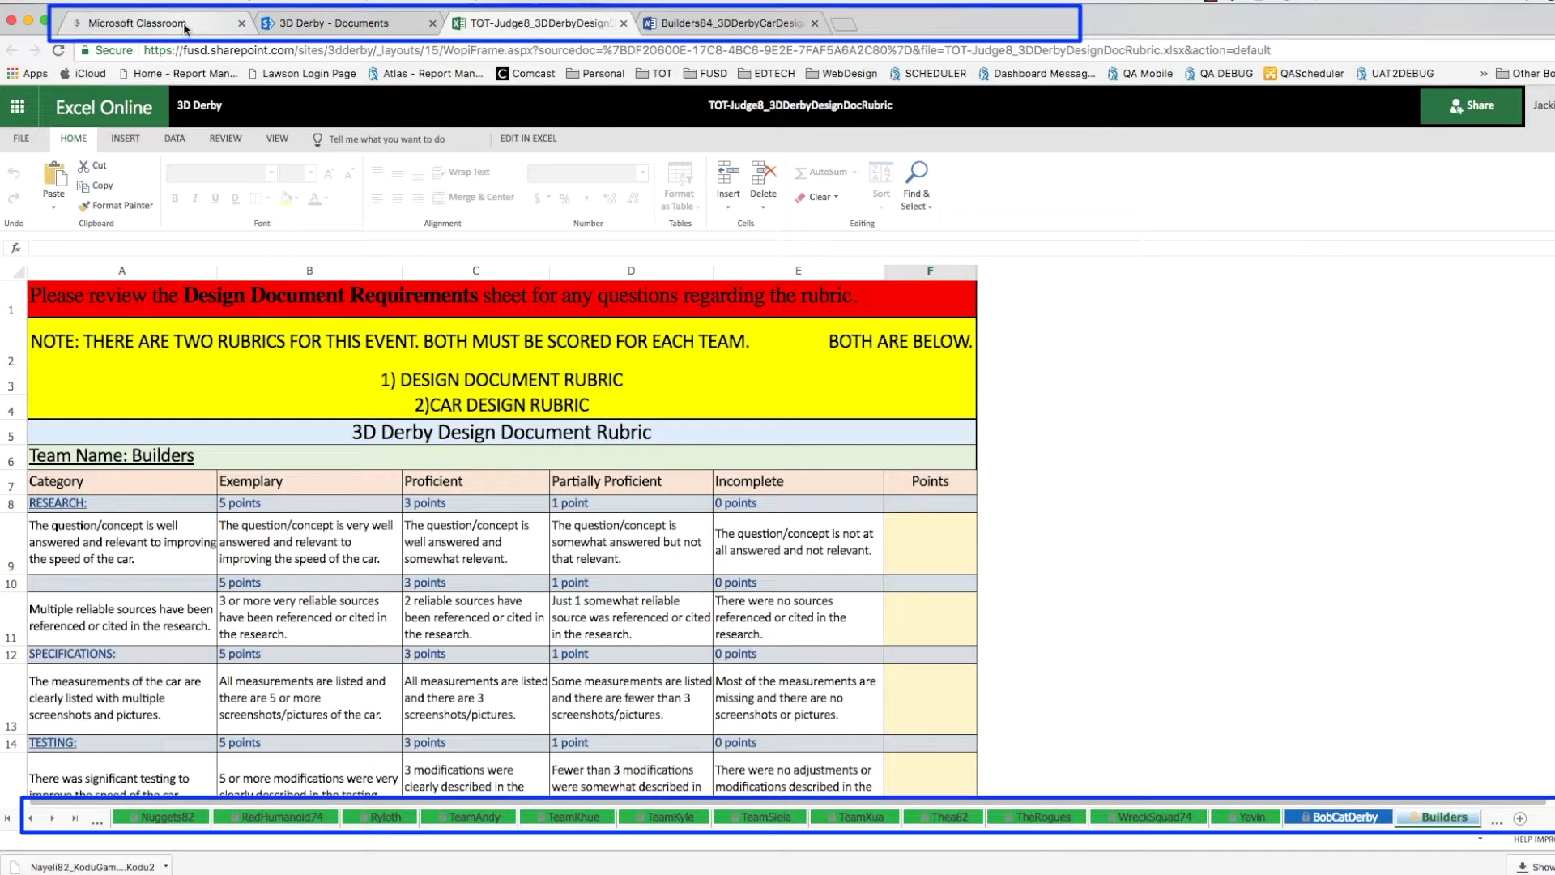
- Open Wolfy84_3DDerbyDesignDoc from Classroom in Word Online, then return to the TOT-Judge8 workbook
{"action": "left_click", "coordinate": [185, 29]}
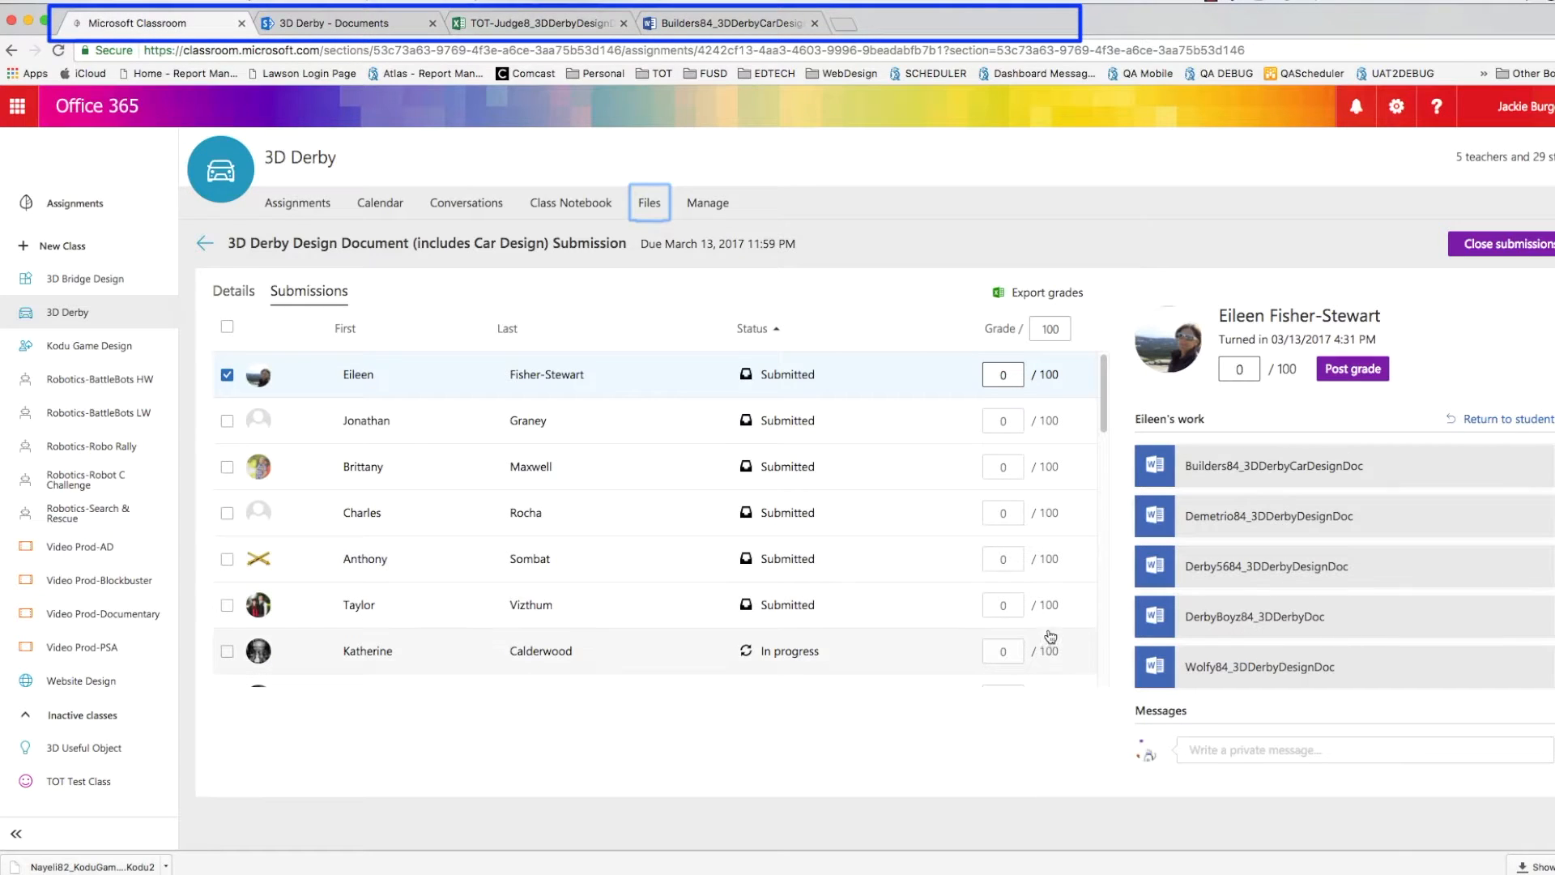
{"action": "left_click", "coordinate": [1207, 667]}
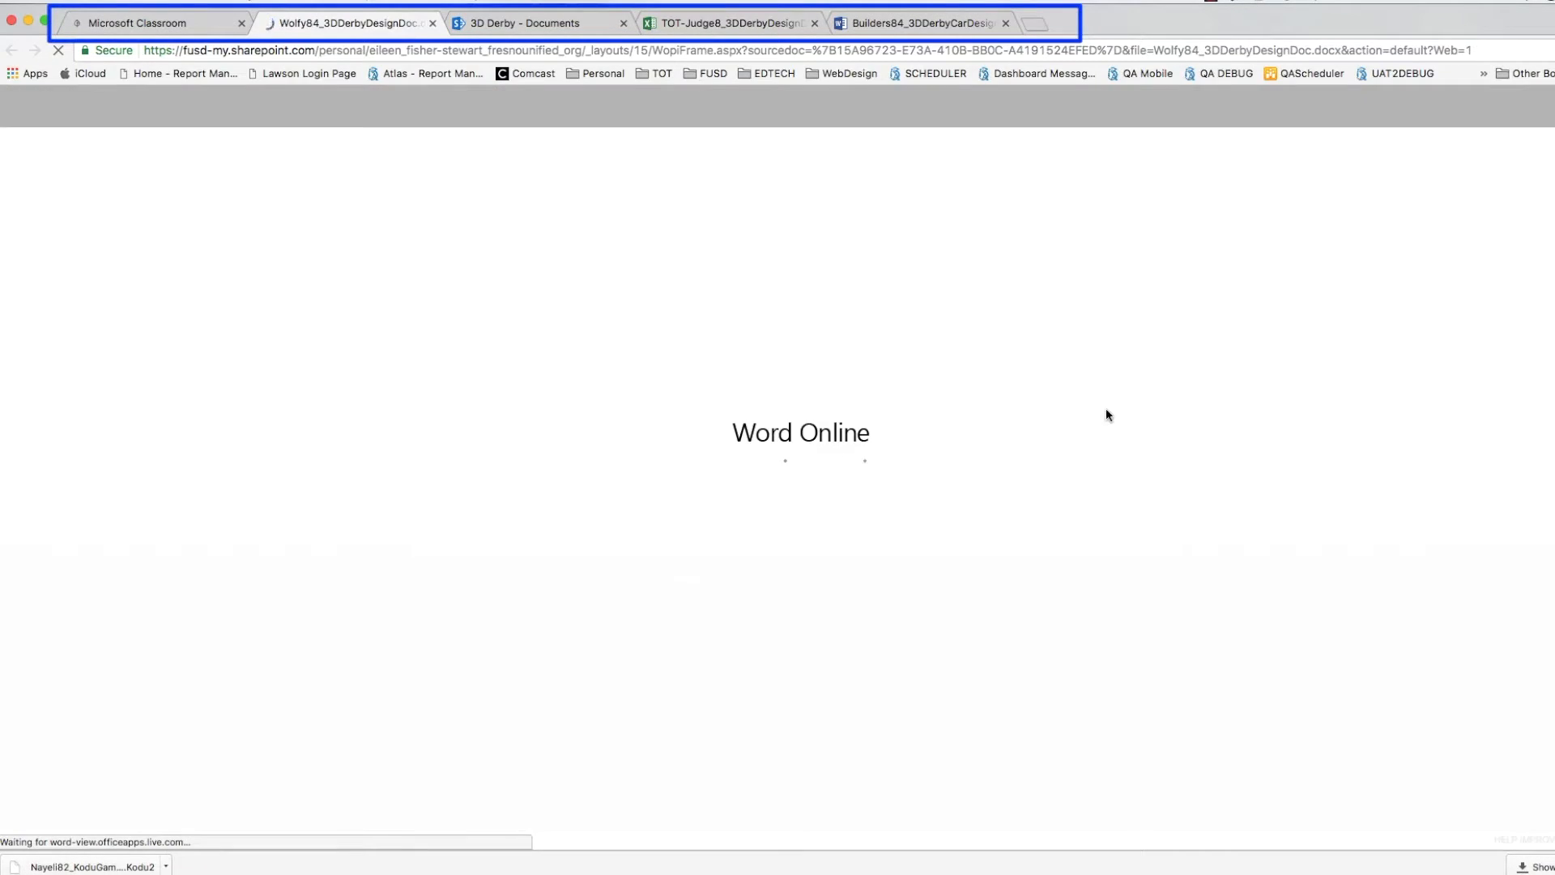
{"action": "left_click", "coordinate": [762, 34]}
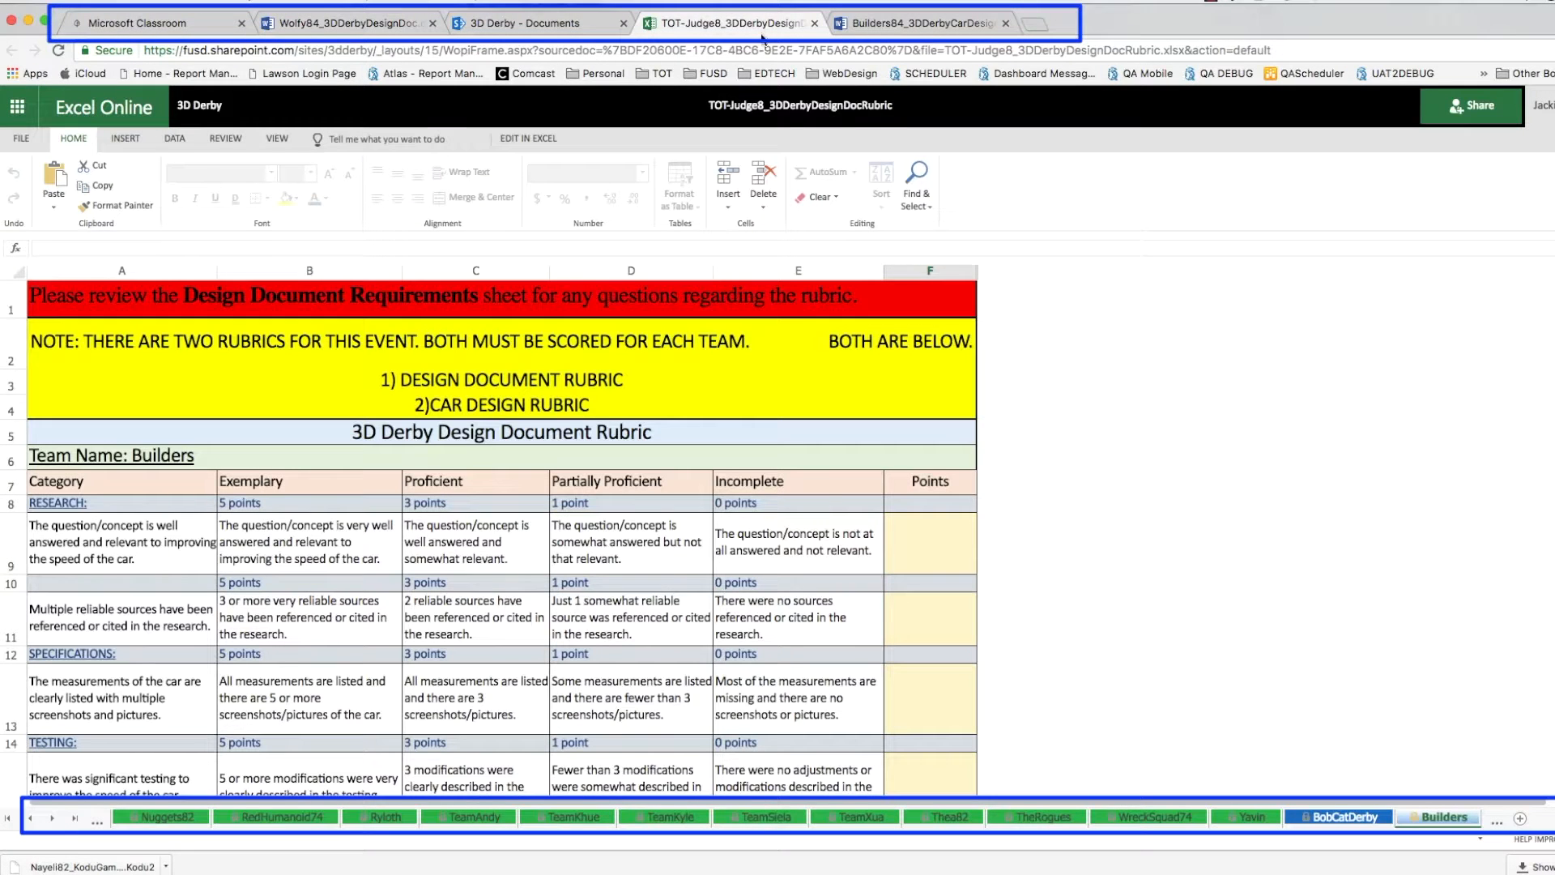
- Scroll the sheet tabs forward until the Wolfy team sheet comes into view
{"action": "left_click", "coordinate": [52, 818]}
{"action": "left_click", "coordinate": [52, 818]}
{"action": "left_click", "coordinate": [53, 818]}
{"action": "left_click", "coordinate": [52, 818]}
{"action": "left_click", "coordinate": [53, 818]}
{"action": "left_click", "coordinate": [53, 818]}
{"action": "left_click", "coordinate": [51, 820]}
{"action": "left_click", "coordinate": [51, 820]}
{"action": "left_click", "coordinate": [51, 820]}
{"action": "left_click", "coordinate": [52, 820]}
{"action": "left_click", "coordinate": [50, 819]}
{"action": "left_click", "coordinate": [50, 820]}
{"action": "left_click", "coordinate": [50, 820]}
{"action": "left_click", "coordinate": [50, 820]}
{"action": "left_click", "coordinate": [50, 820]}
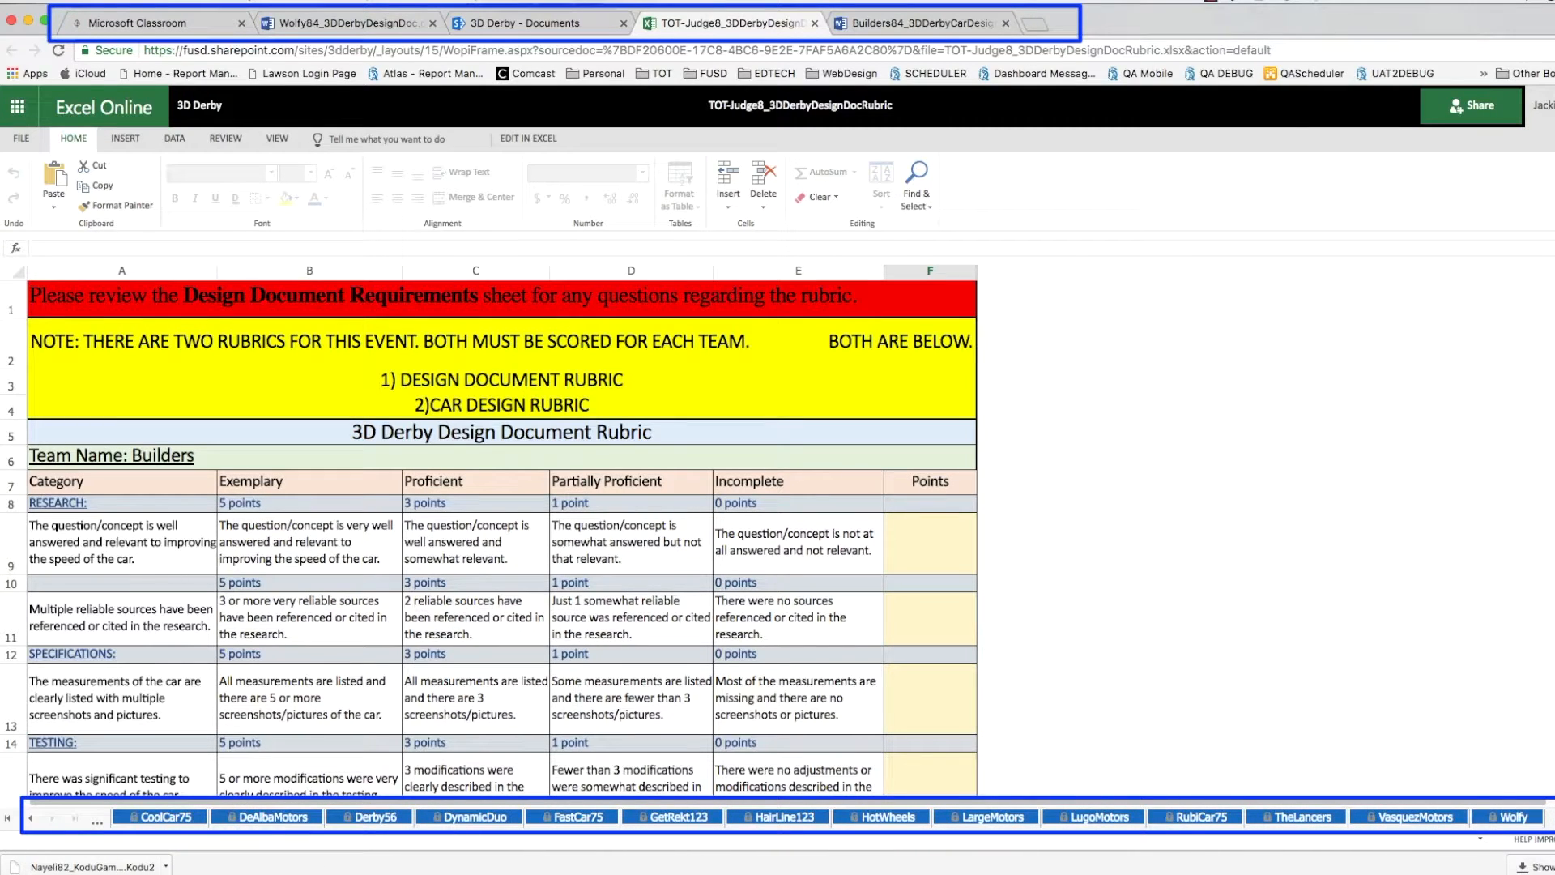
- Open the Wolfy sheet and scroll through its design document and car design rubrics
{"action": "left_click", "coordinate": [1516, 817]}
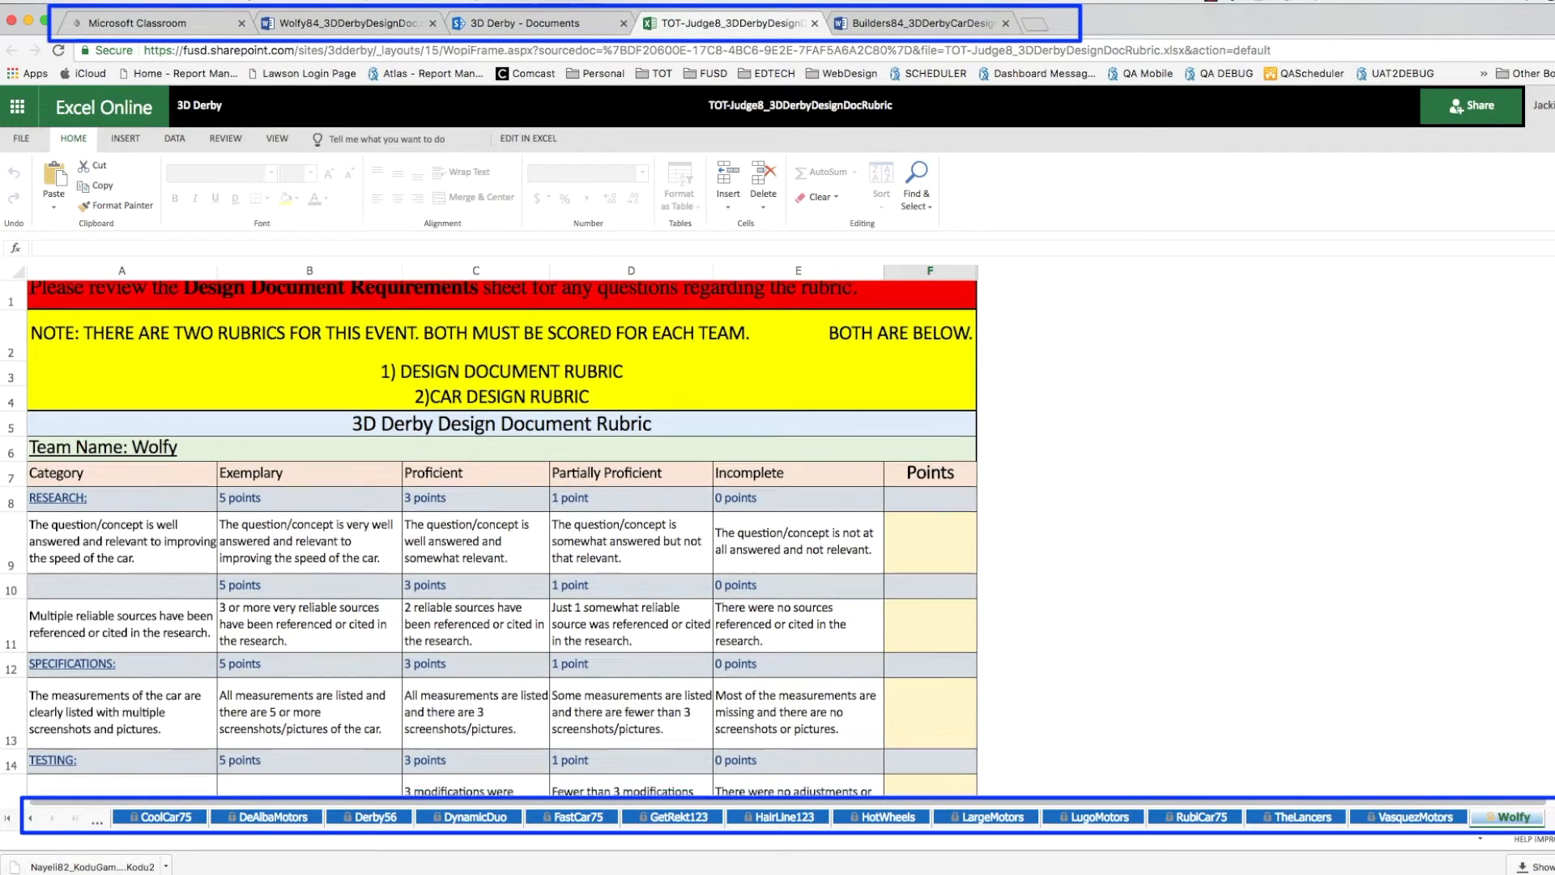
{"action": "scroll", "coordinate": [502, 534], "scroll_direction": "down", "scroll_amount": 10}
{"action": "scroll", "coordinate": [1541, 553], "scroll_direction": "down", "scroll_amount": 5}
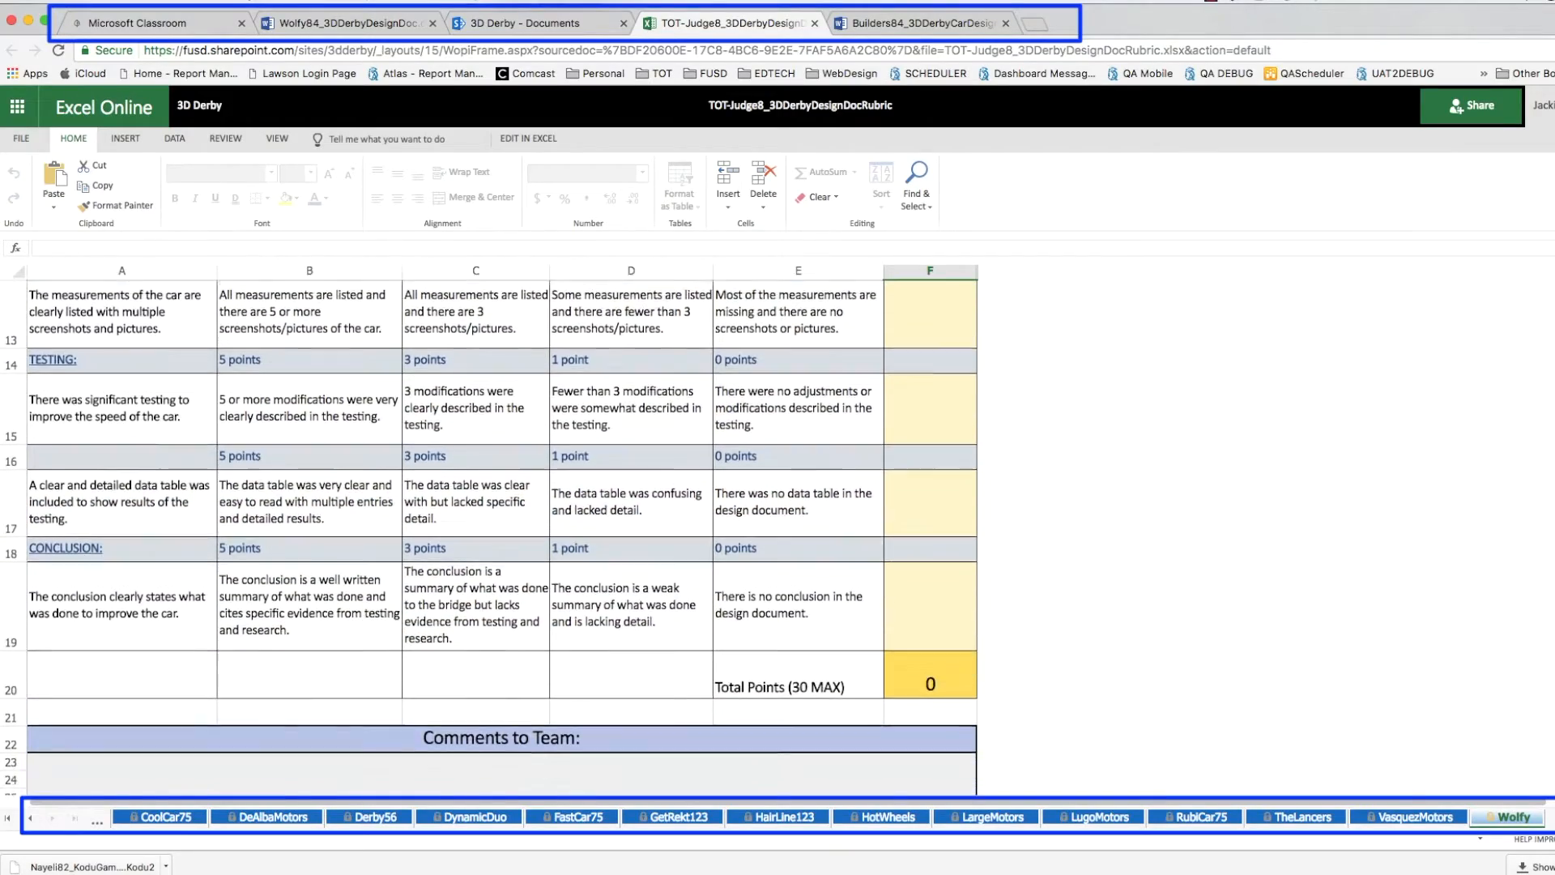
{"action": "scroll", "coordinate": [1540, 554], "scroll_direction": "down", "scroll_amount": 10}
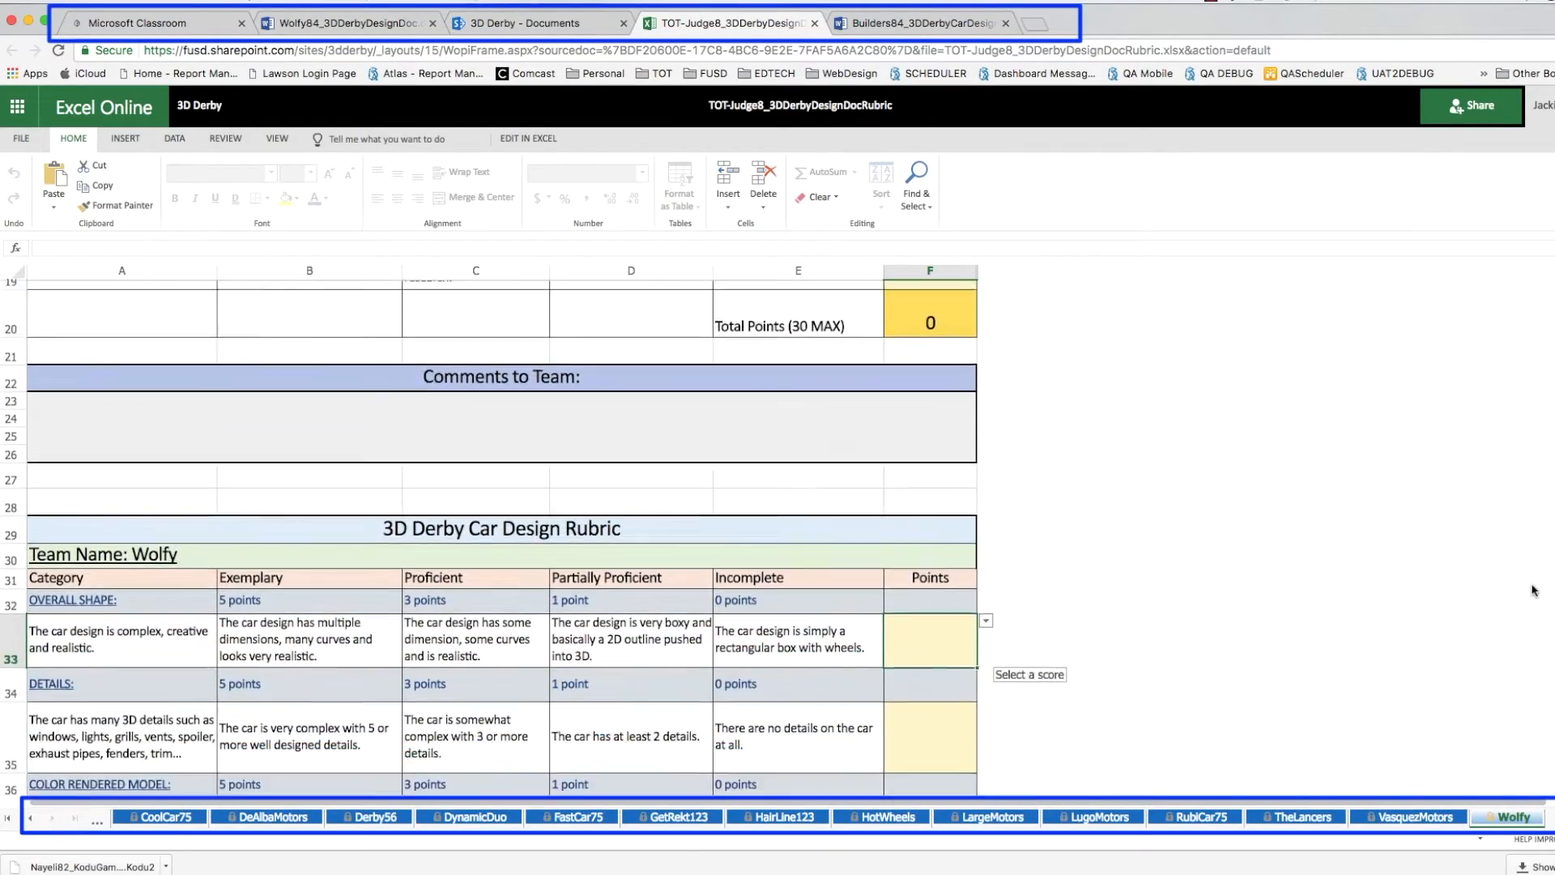
{"action": "scroll", "coordinate": [1539, 675], "scroll_direction": "down", "scroll_amount": 1}
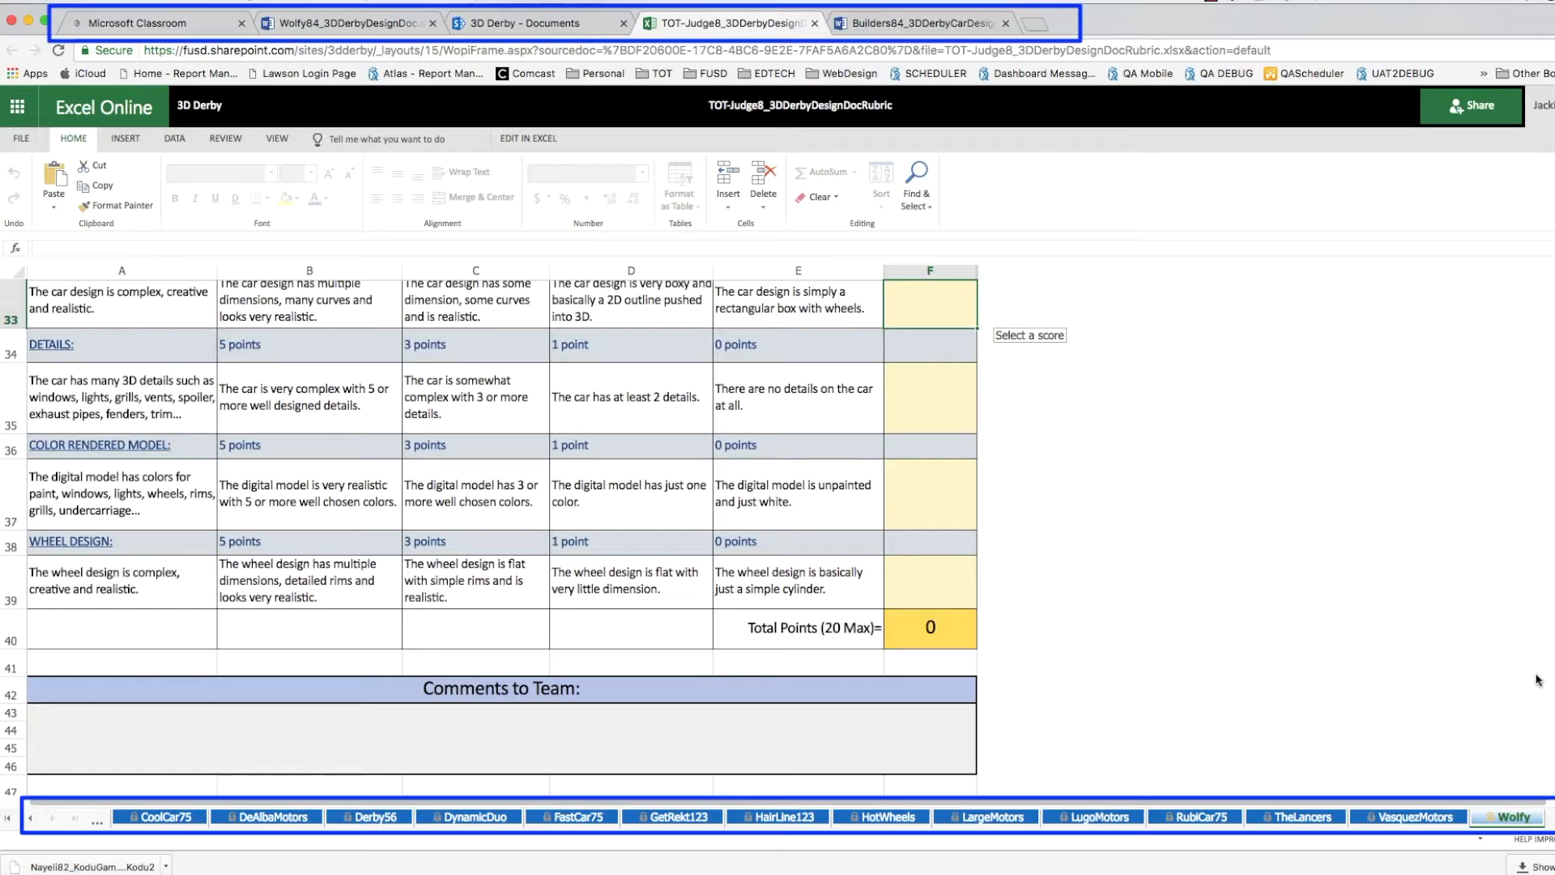
{"action": "scroll", "coordinate": [1538, 678], "scroll_direction": "up", "scroll_amount": 10}
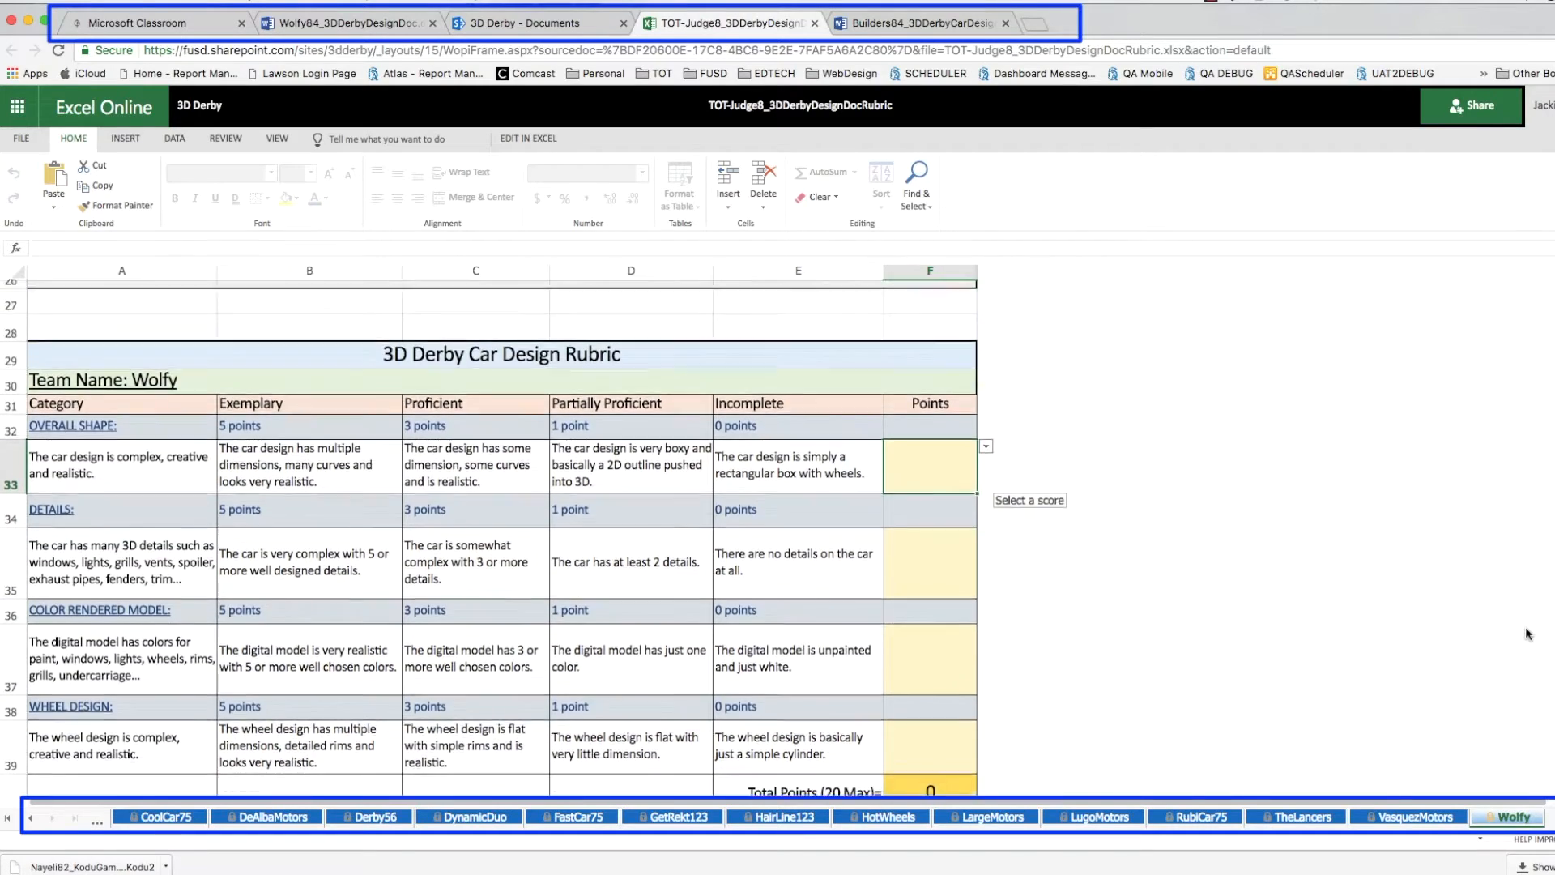
{"action": "scroll", "coordinate": [1535, 539], "scroll_direction": "up", "scroll_amount": 8}
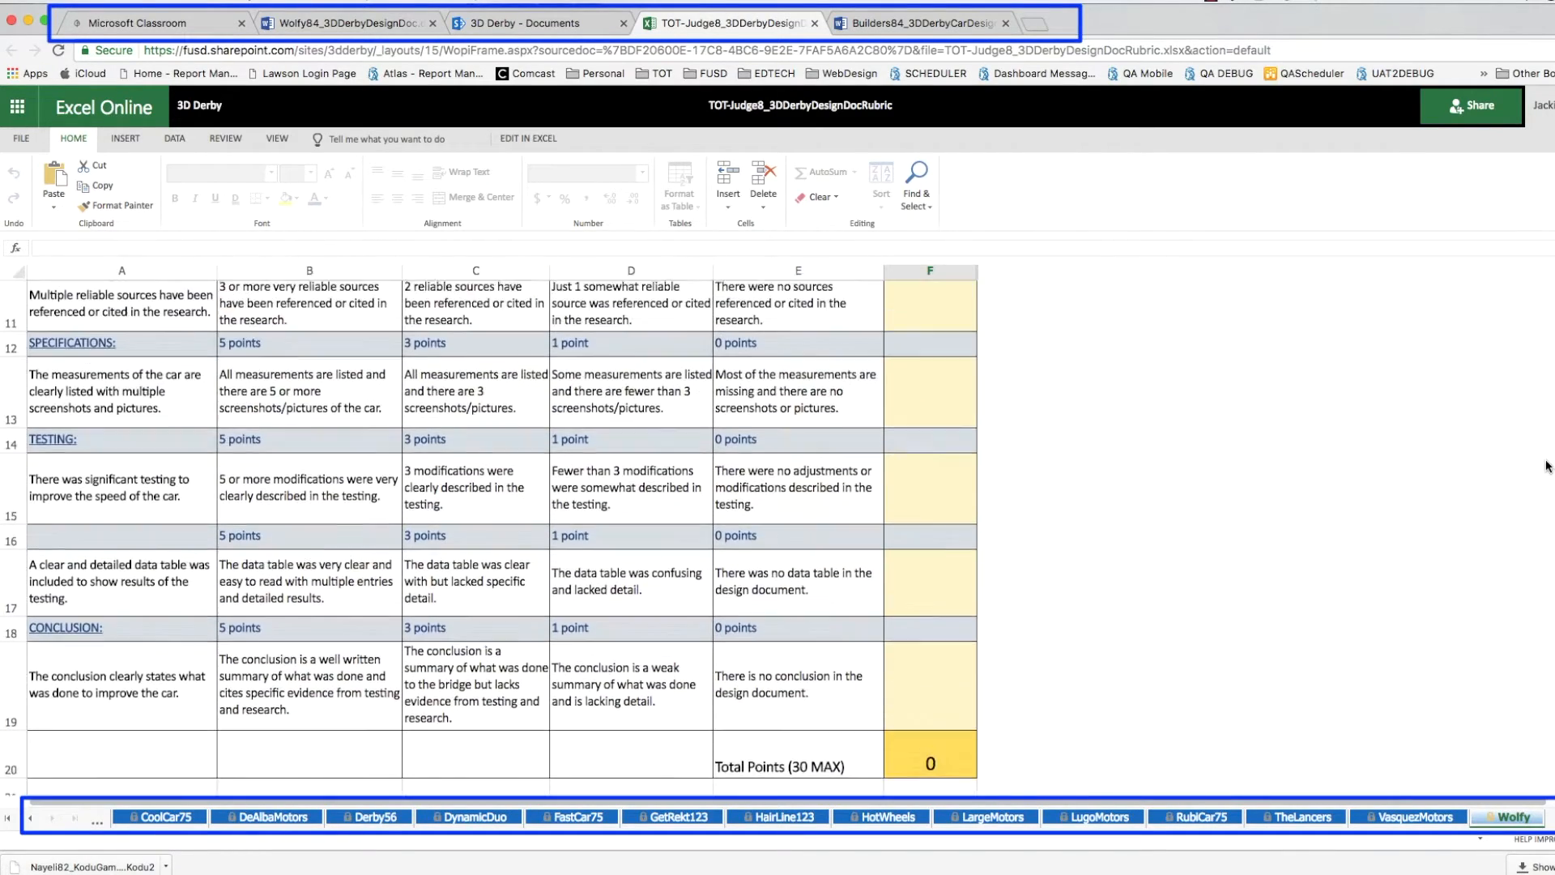
{"action": "scroll", "coordinate": [1549, 413], "scroll_direction": "up", "scroll_amount": 3}
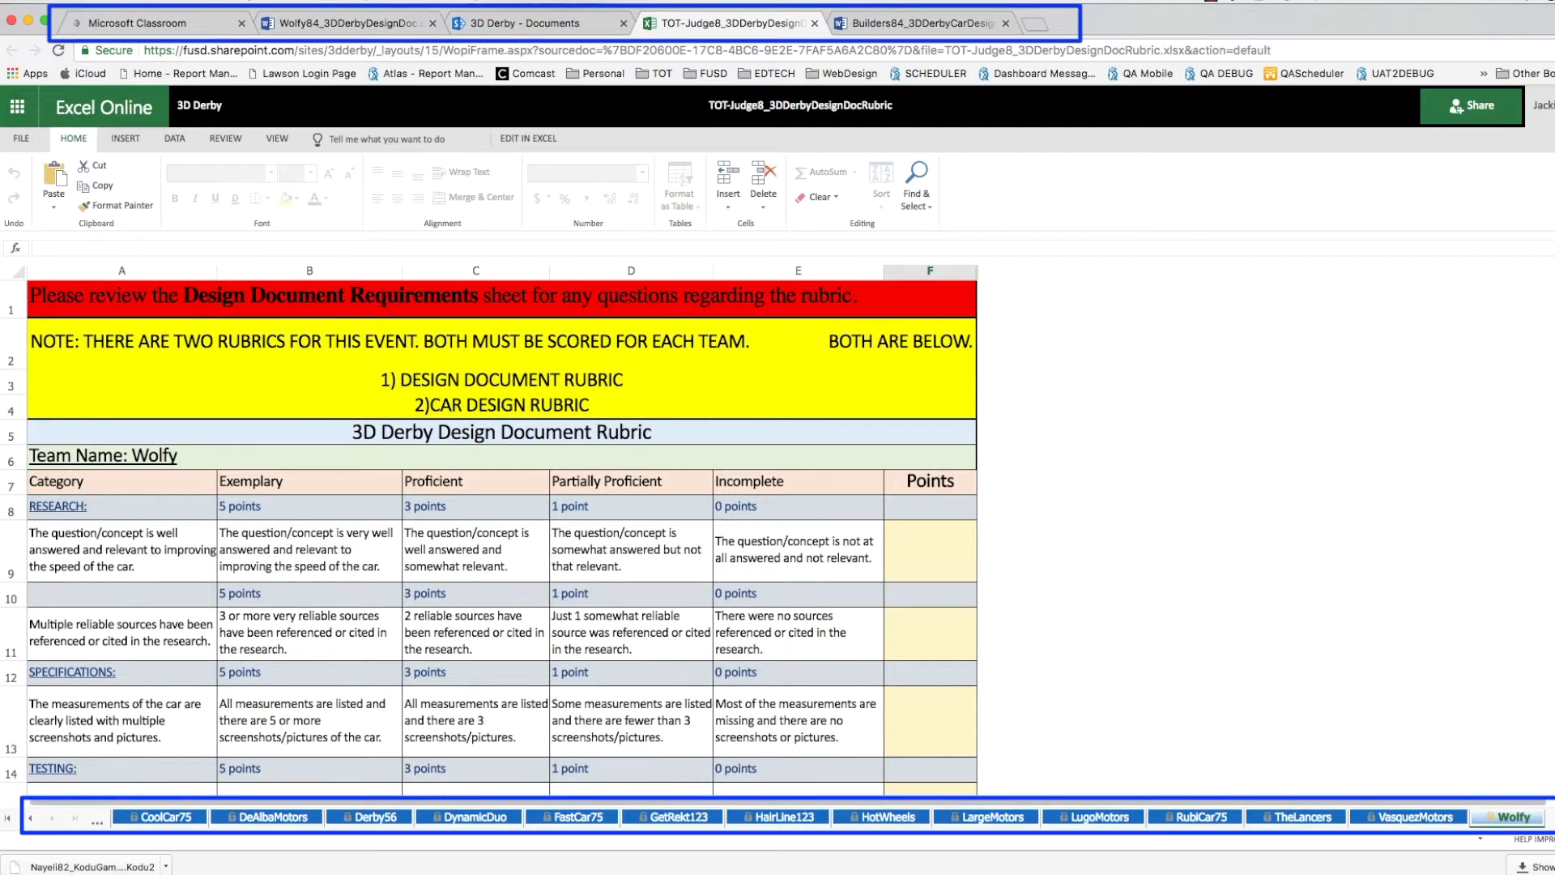
- Scroll the sheet tab strip back to bring earlier team sheet names into view
{"action": "left_click", "coordinate": [31, 821]}
{"action": "left_click", "coordinate": [31, 820]}
{"action": "left_click", "coordinate": [31, 821]}
{"action": "left_click", "coordinate": [31, 820]}
{"action": "left_click", "coordinate": [31, 820]}
{"action": "left_click", "coordinate": [31, 820]}
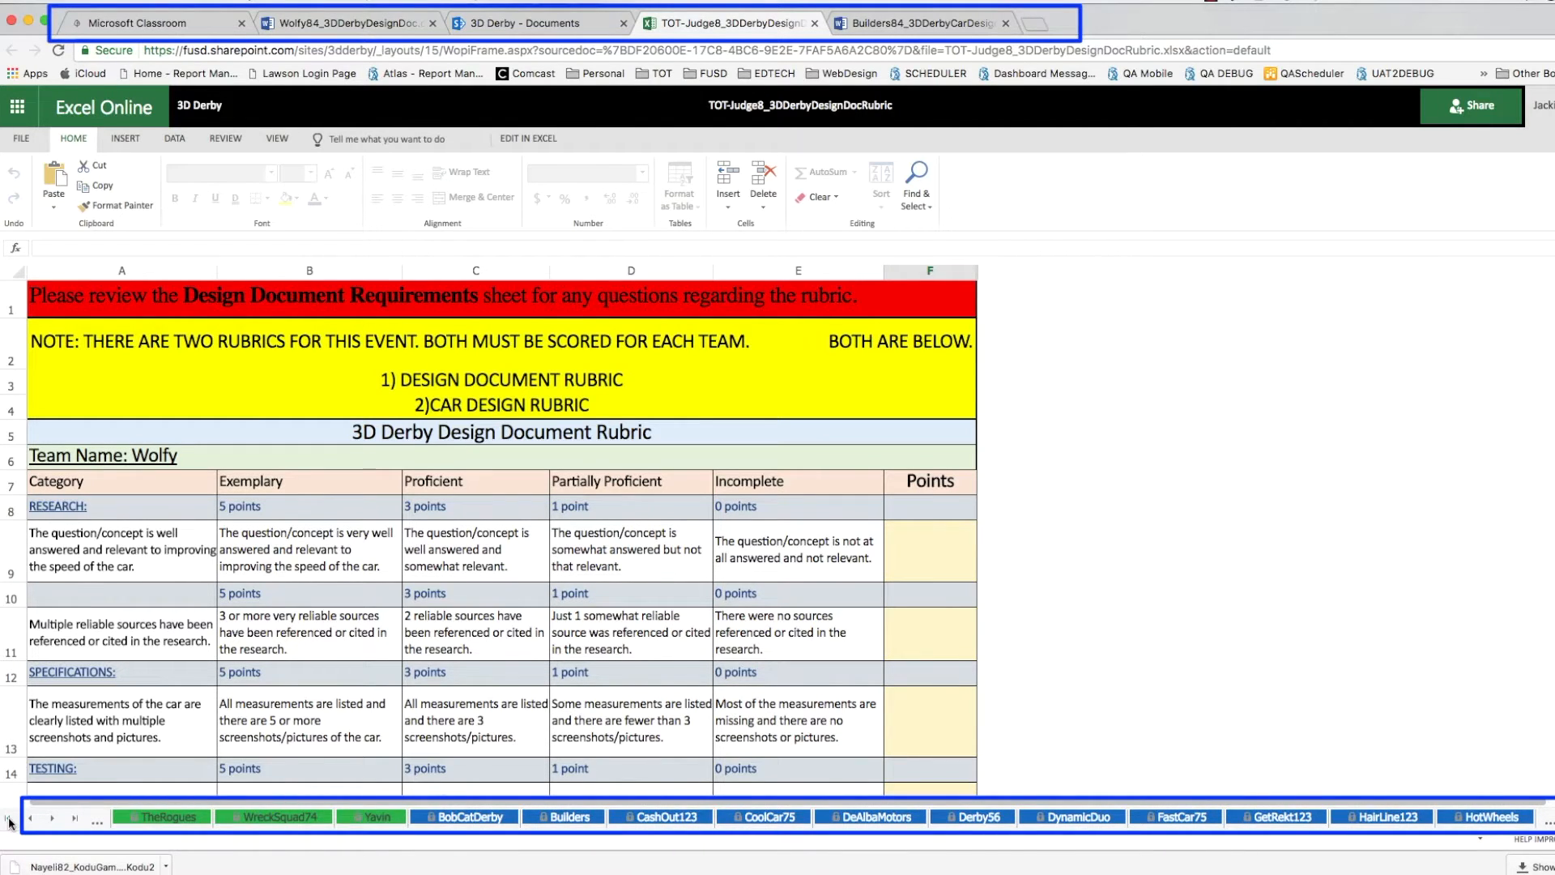
- Jump to the first workbook sheets, select the second student's submission, then sign out
{"action": "left_click", "coordinate": [9, 821]}
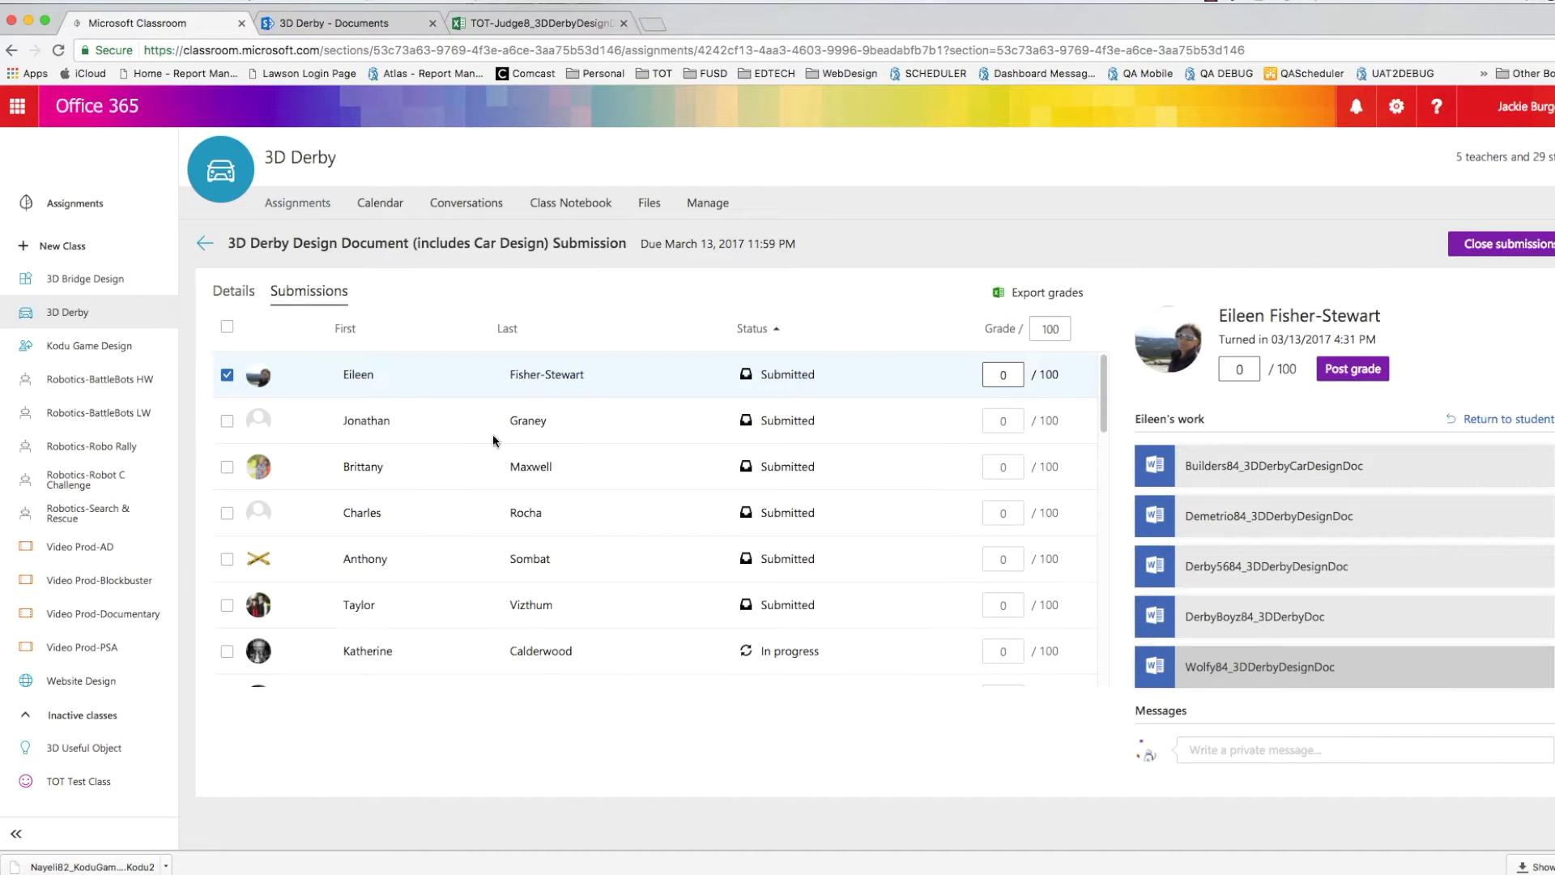
{"action": "left_click", "coordinate": [780, 426]}
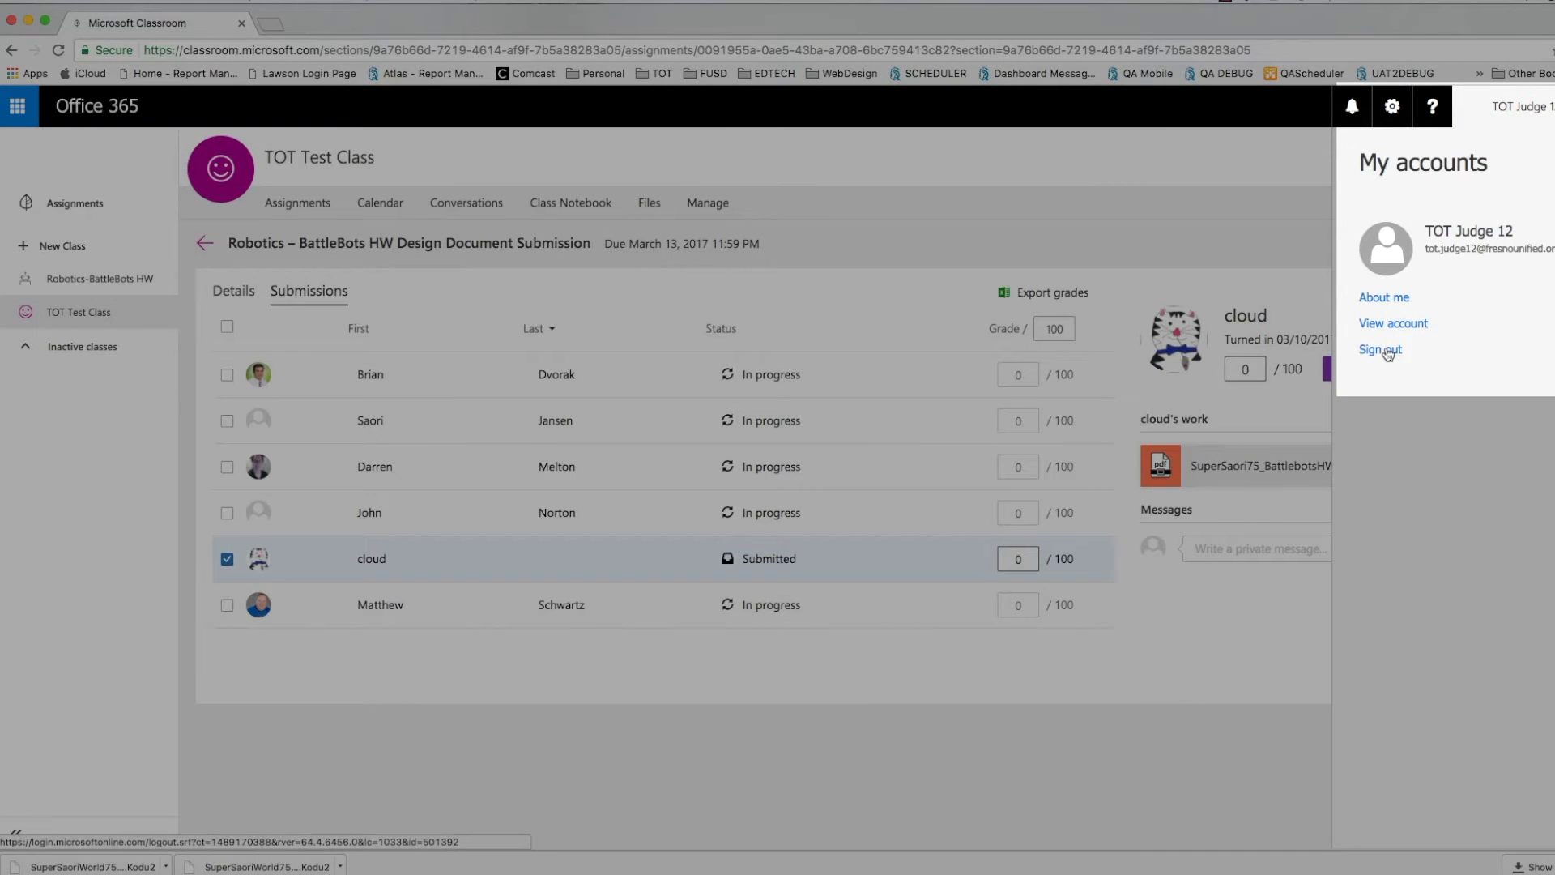
{"action": "left_click", "coordinate": [1387, 351]}
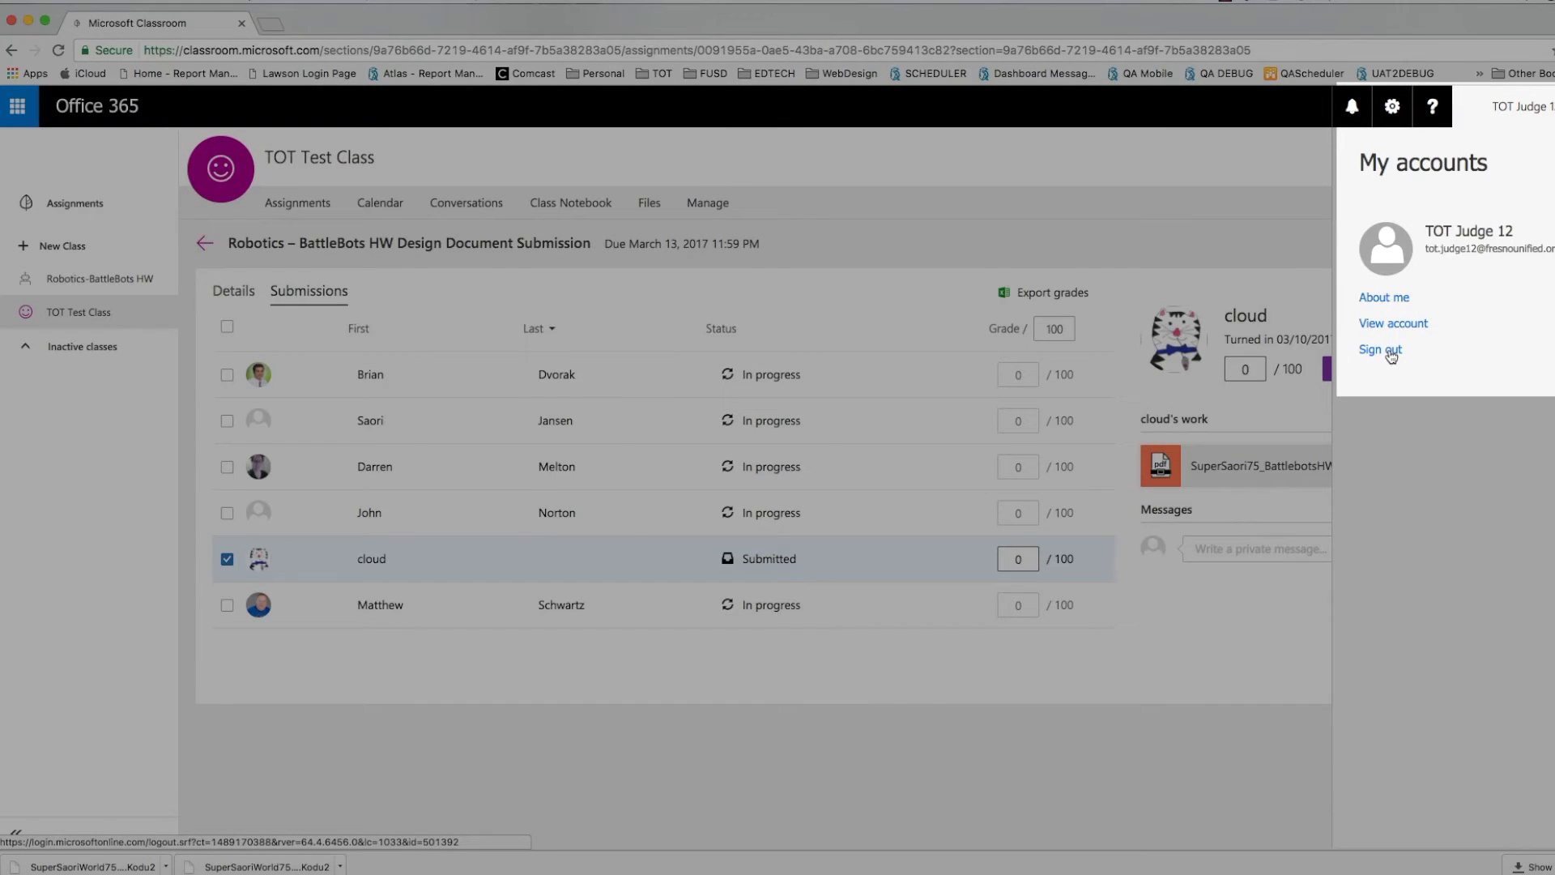